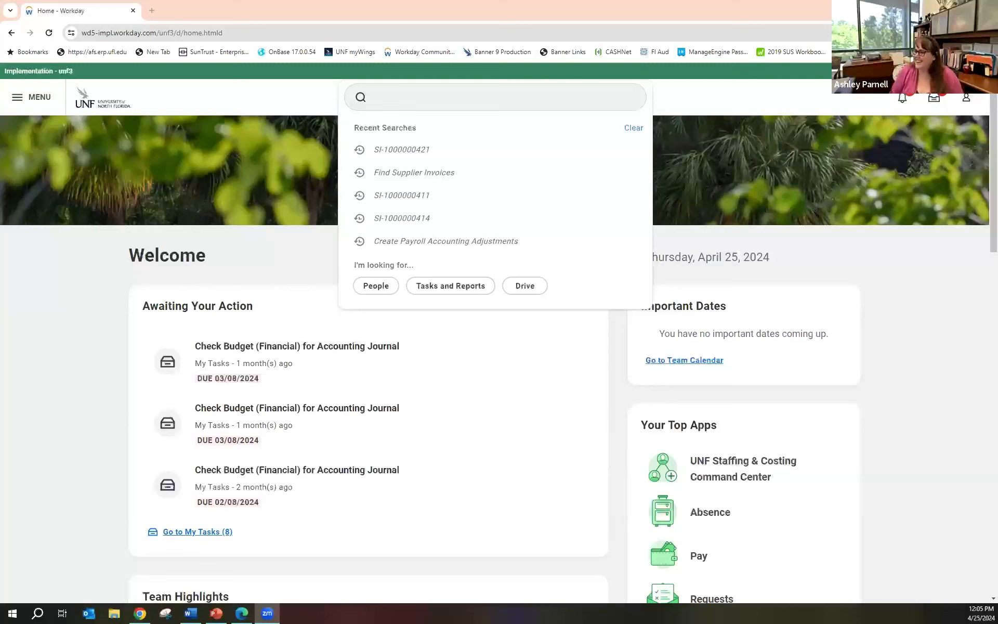
pyautogui.click(495, 97)
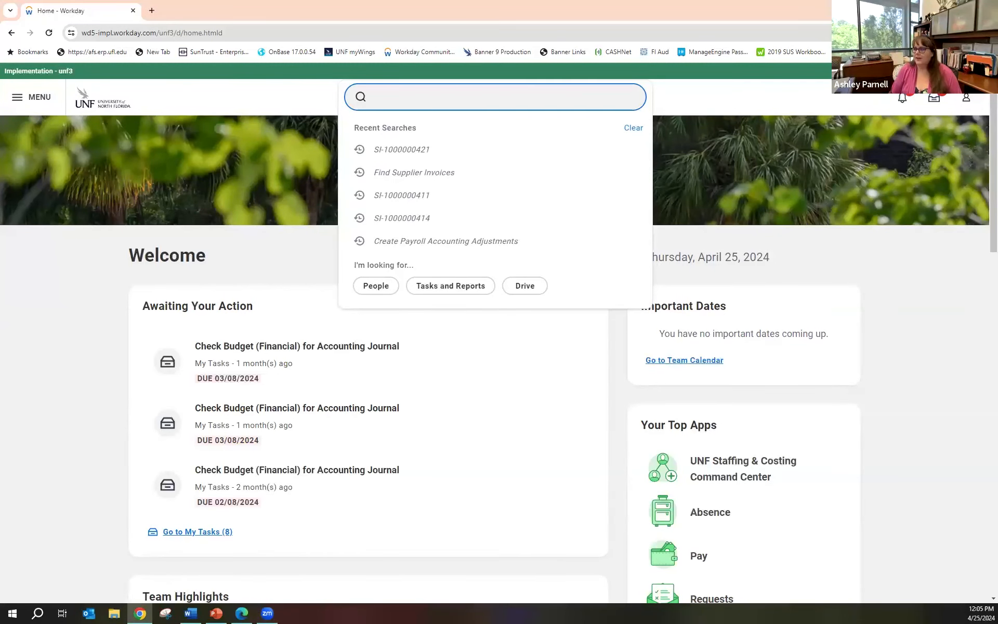
pyautogui.click(937, 8)
pyautogui.click(938, 8)
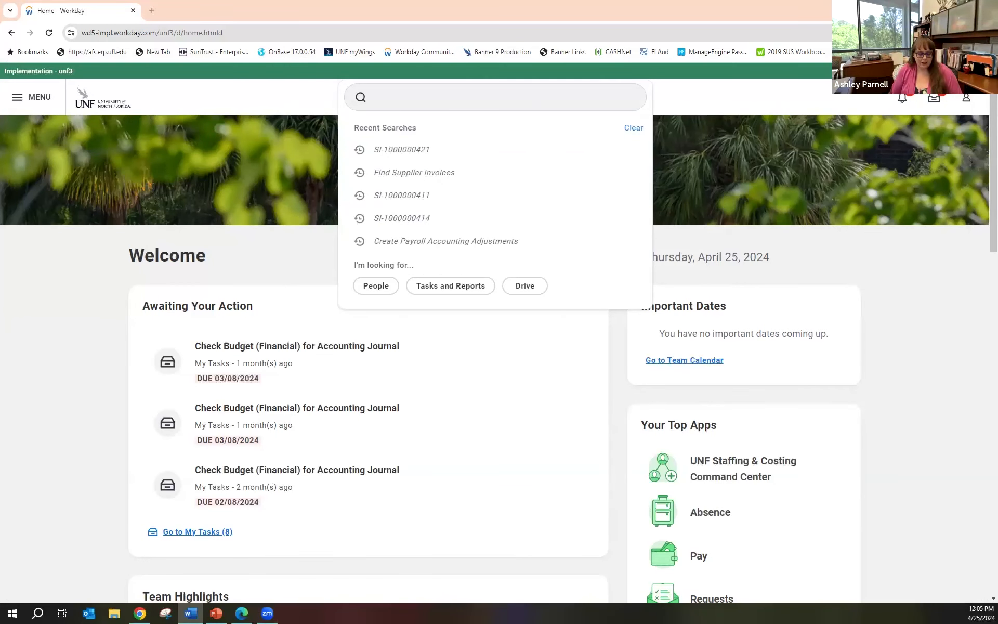
pyautogui.write('SI-1000000421')
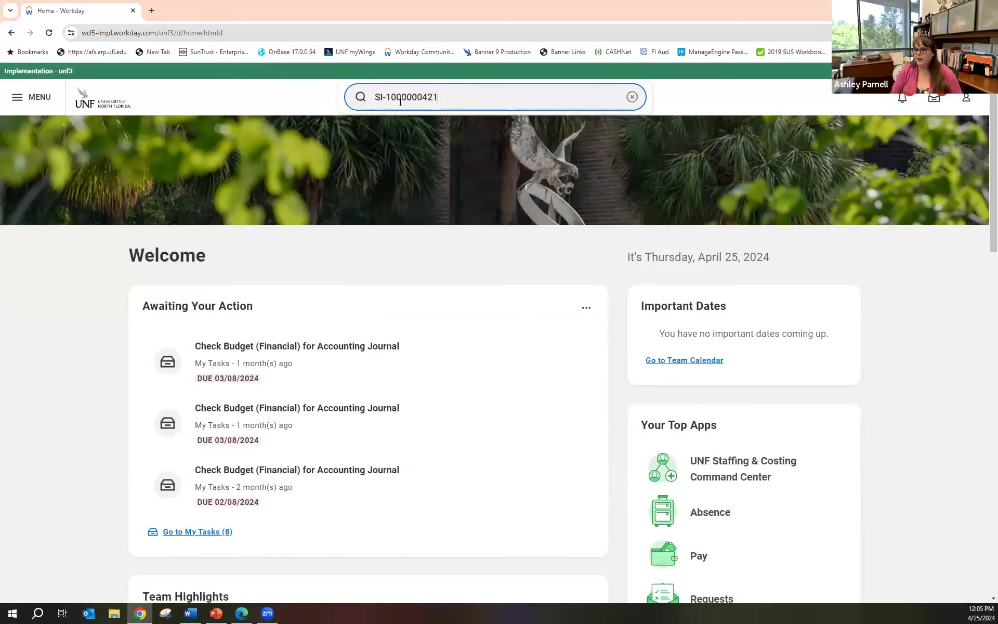
pyautogui.press('Return')
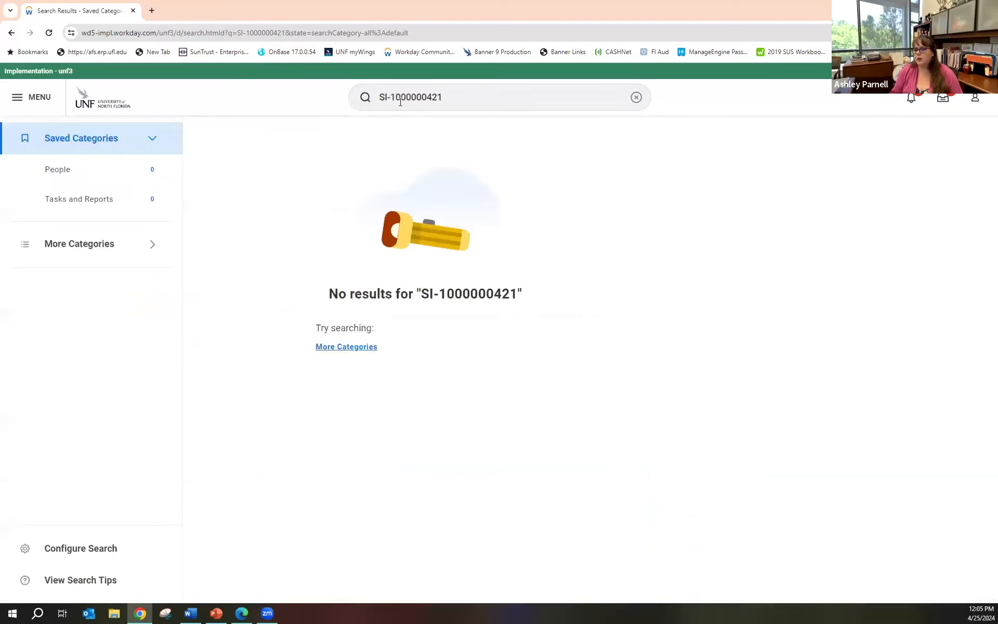
pyautogui.click(157, 247)
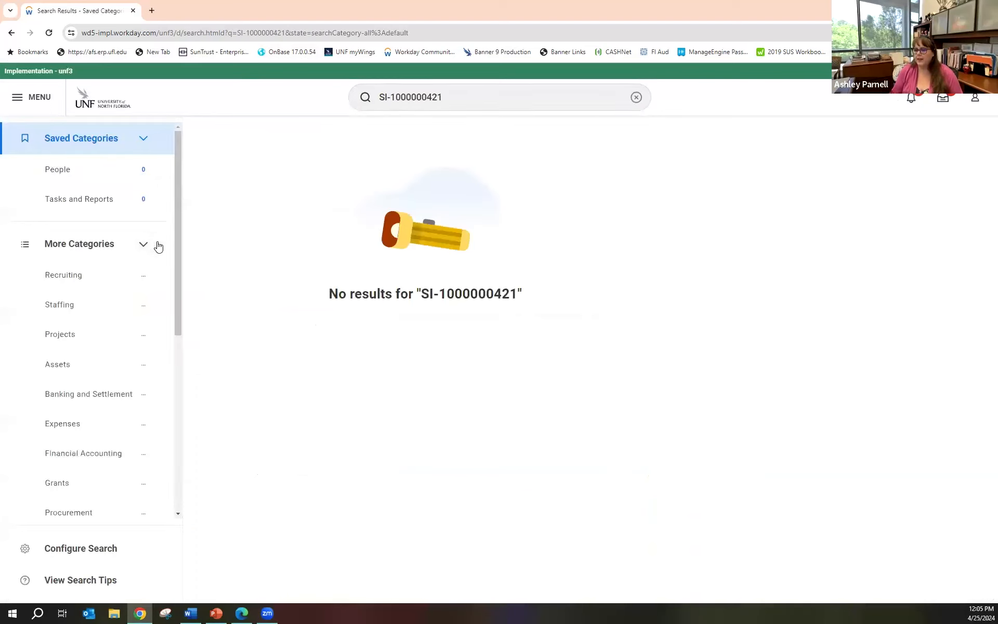
pyautogui.click(91, 515)
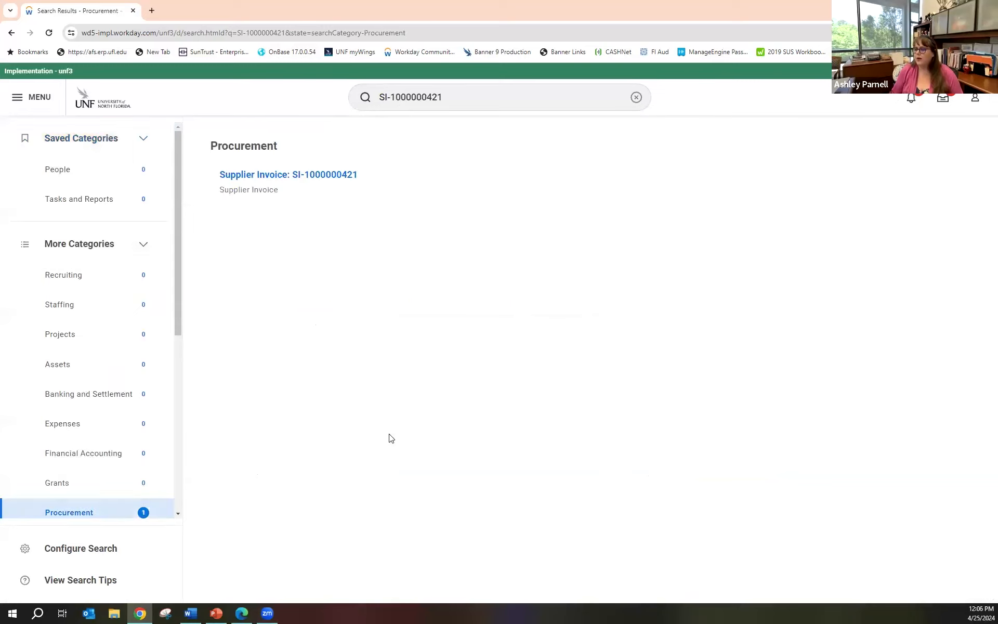
pyautogui.click(248, 178)
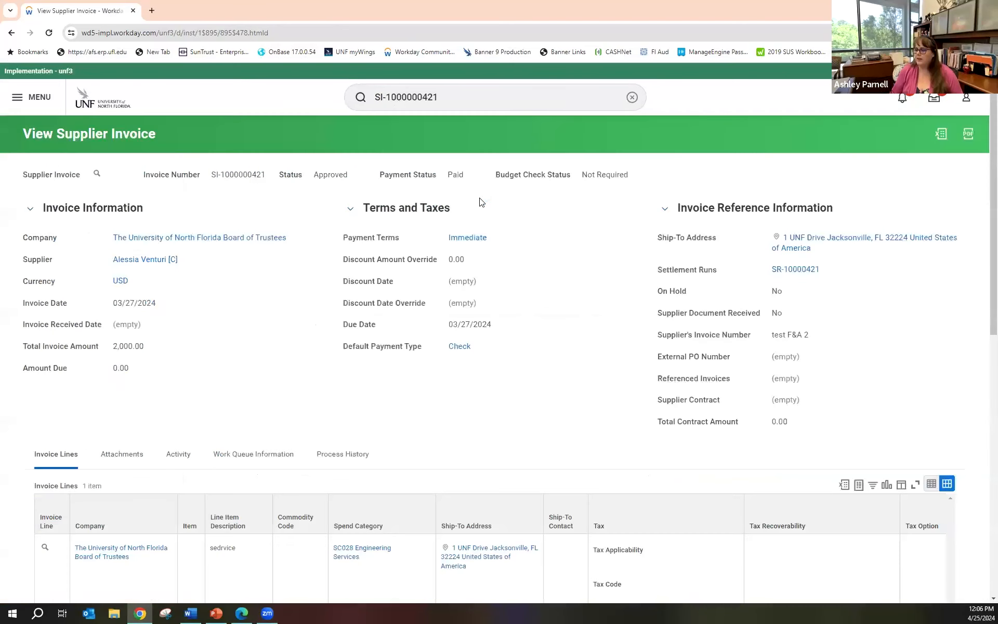
# Review the supplier invoice details and start the Adjust Accounting action for this invoice
pyautogui.scroll(-1, 274, 317)
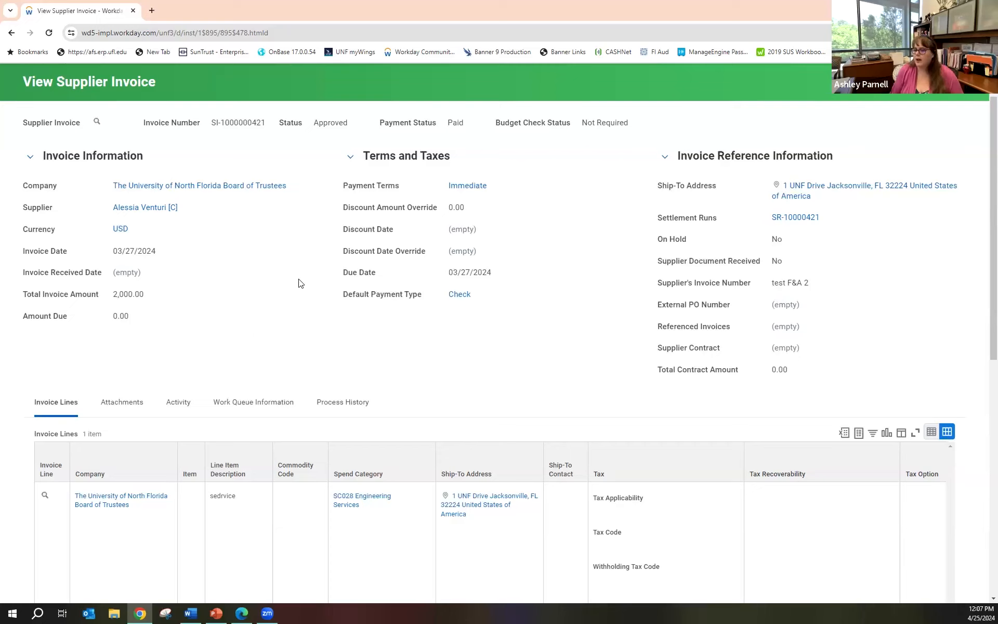
pyautogui.scroll(-1, 300, 283)
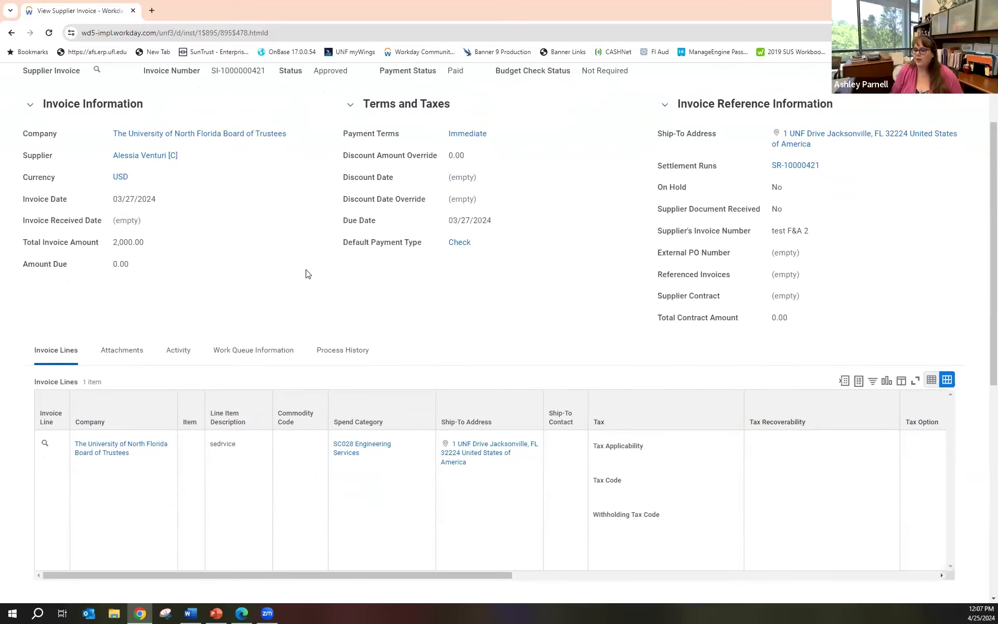
pyautogui.scroll(1, 305, 268)
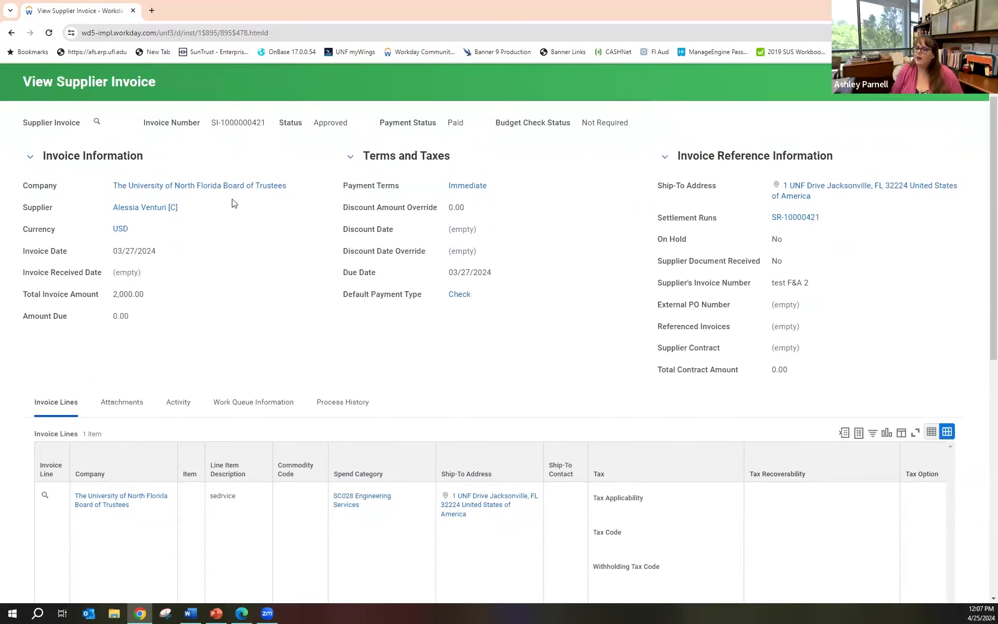
pyautogui.moveTo(107, 125)
pyautogui.click(108, 123)
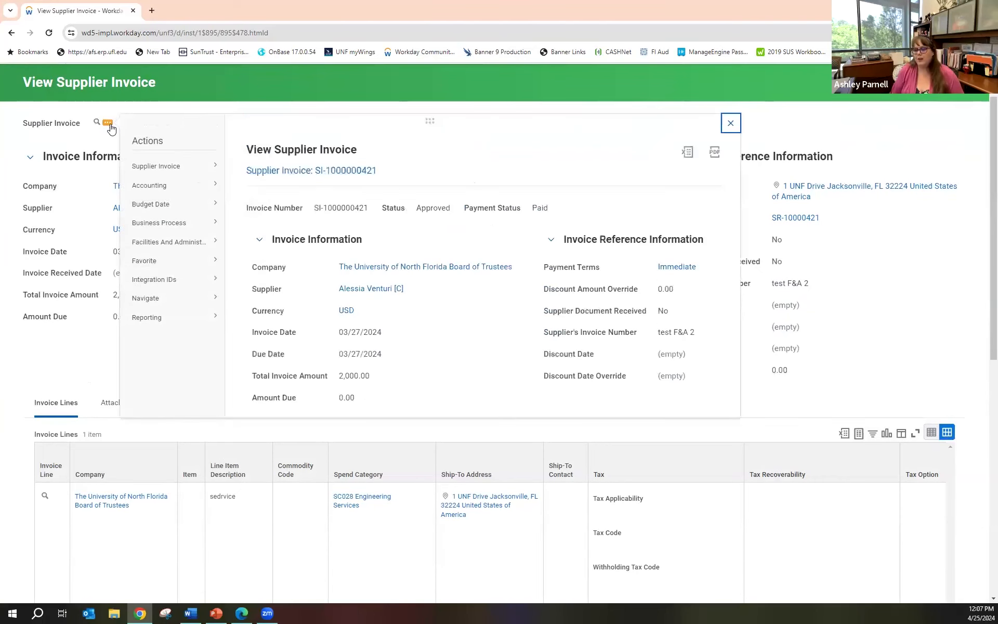
pyautogui.moveTo(156, 191)
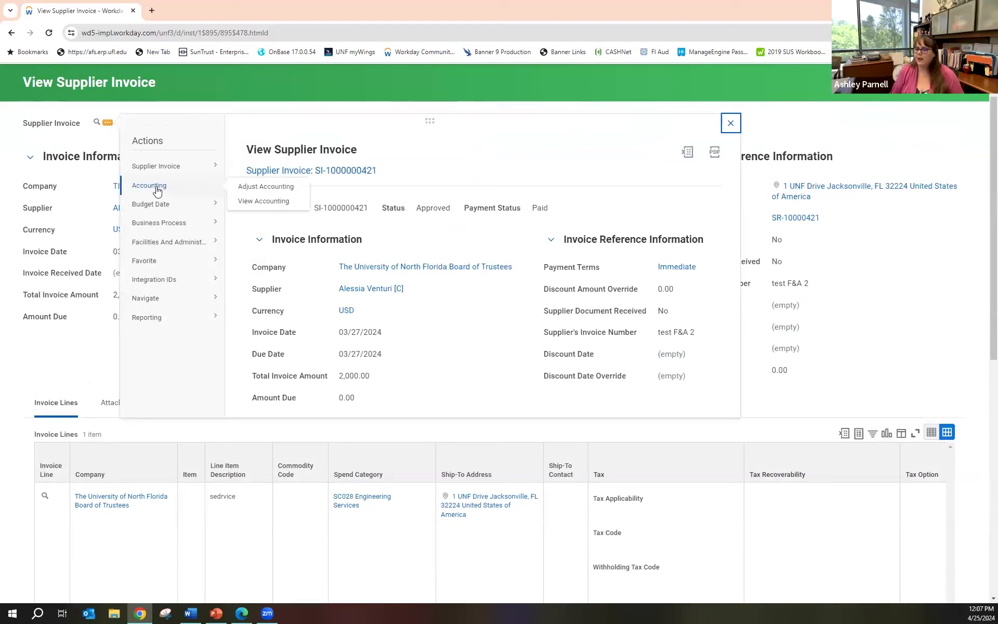
pyautogui.click(262, 187)
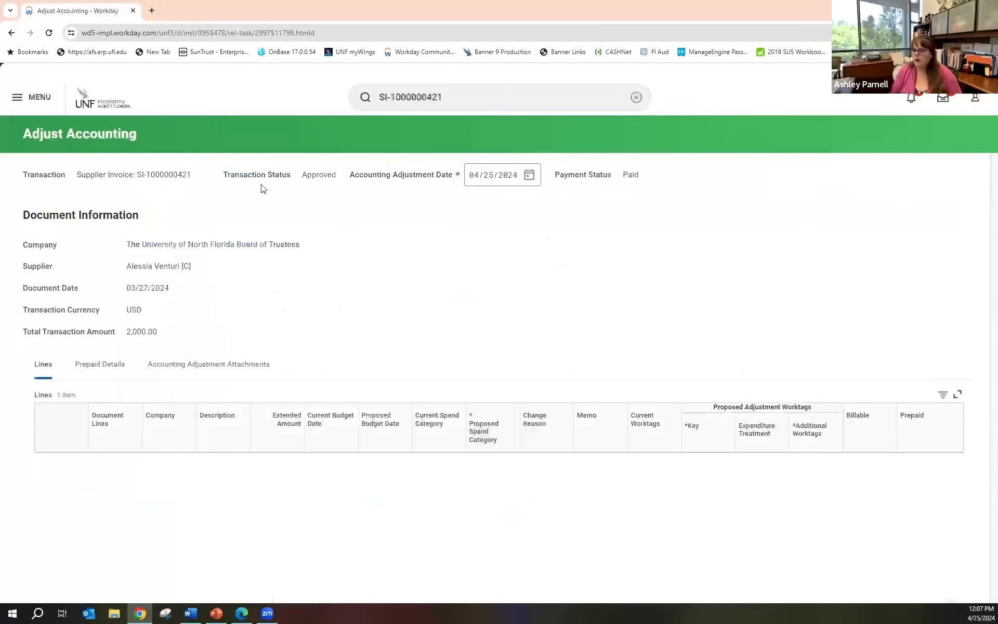
# Replace the invoice line's proposed spend category with SC026 Architectural Services
pyautogui.scroll(-2, 318, 251)
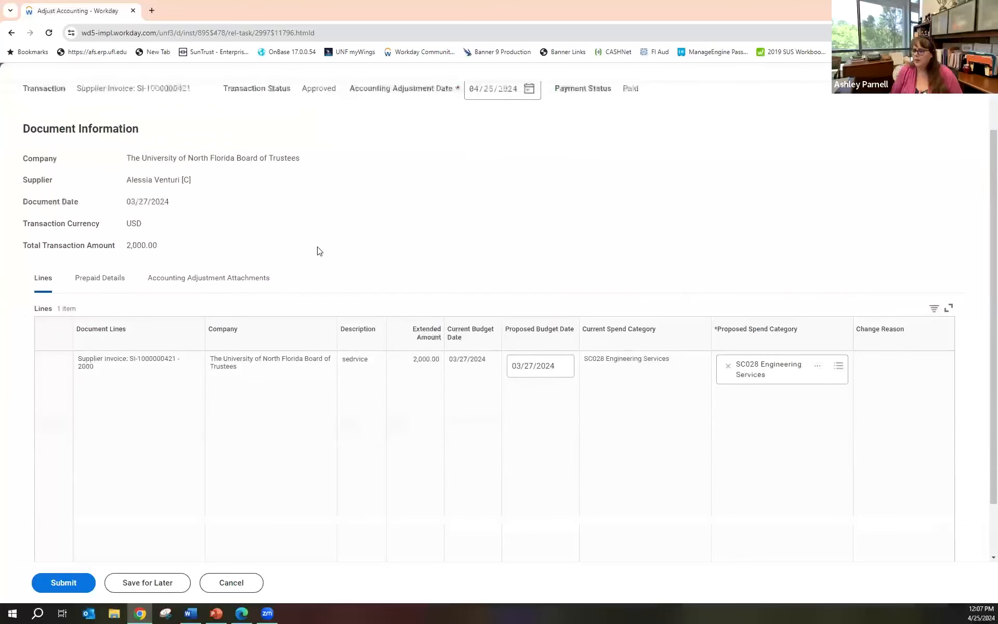
pyautogui.scroll(1, 390, 236)
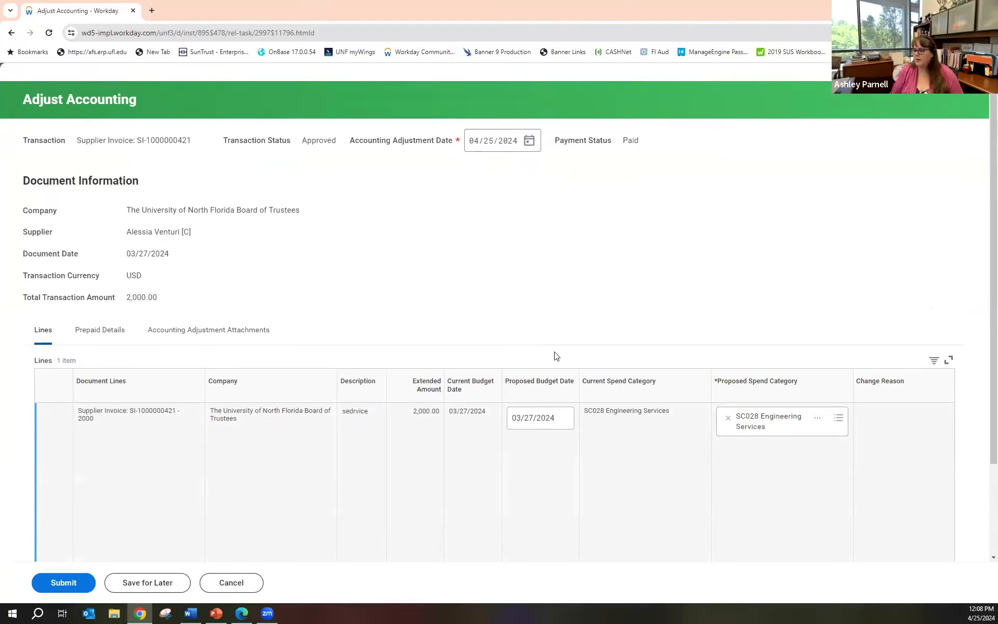
pyautogui.scroll(-1, 568, 325)
pyautogui.scroll(-1, 568, 325)
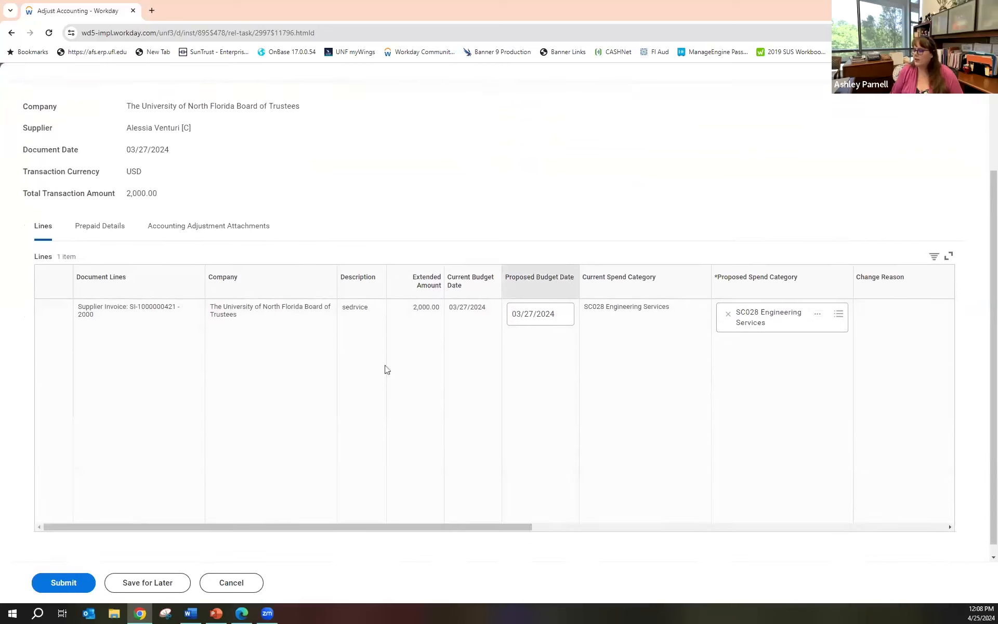
pyautogui.moveTo(221, 525); pyautogui.dragTo(401, 507)
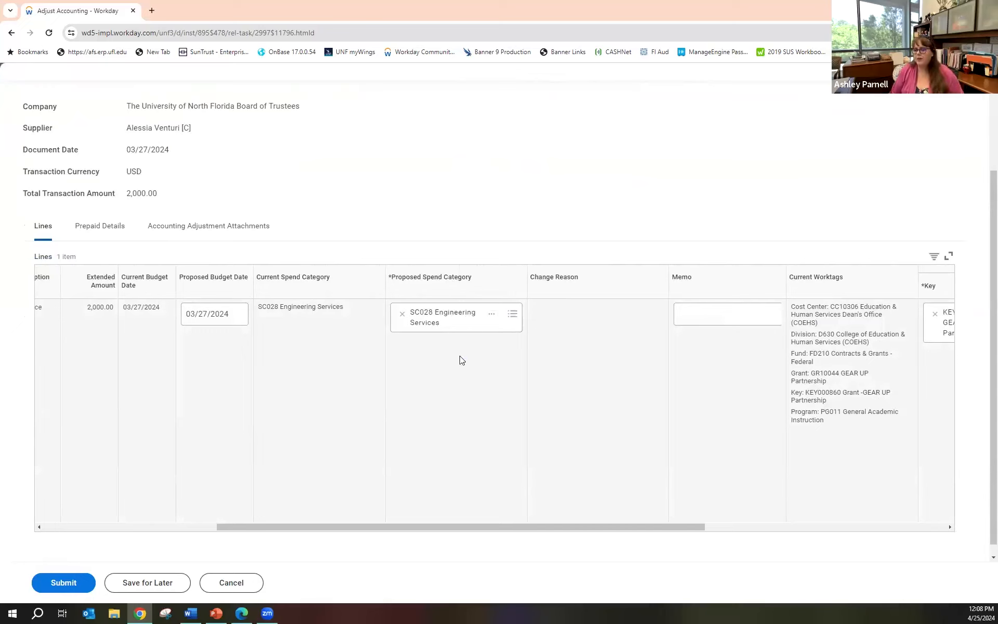
pyautogui.click(403, 315)
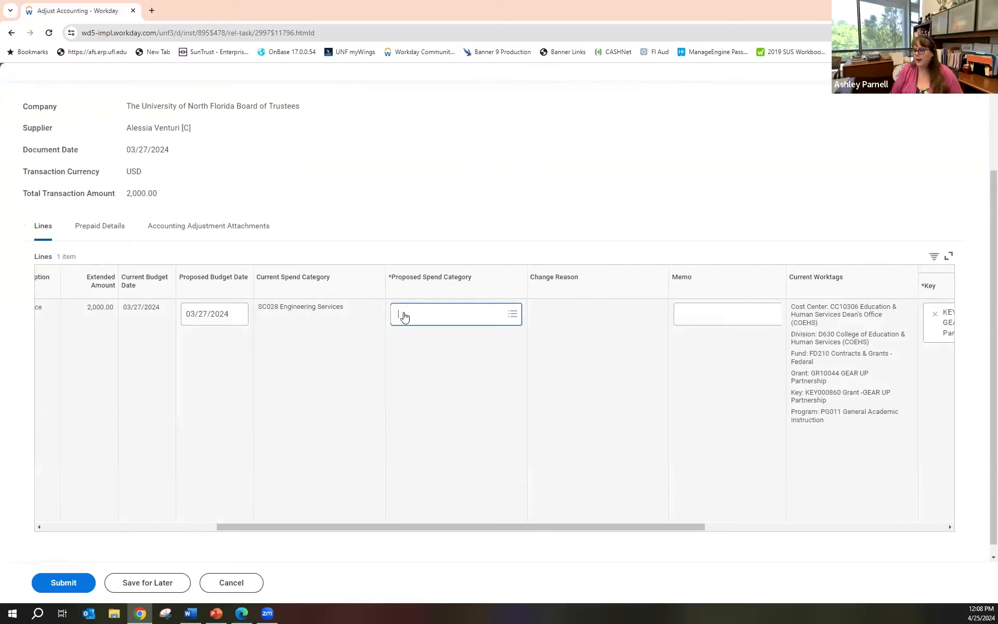
pyautogui.click(513, 313)
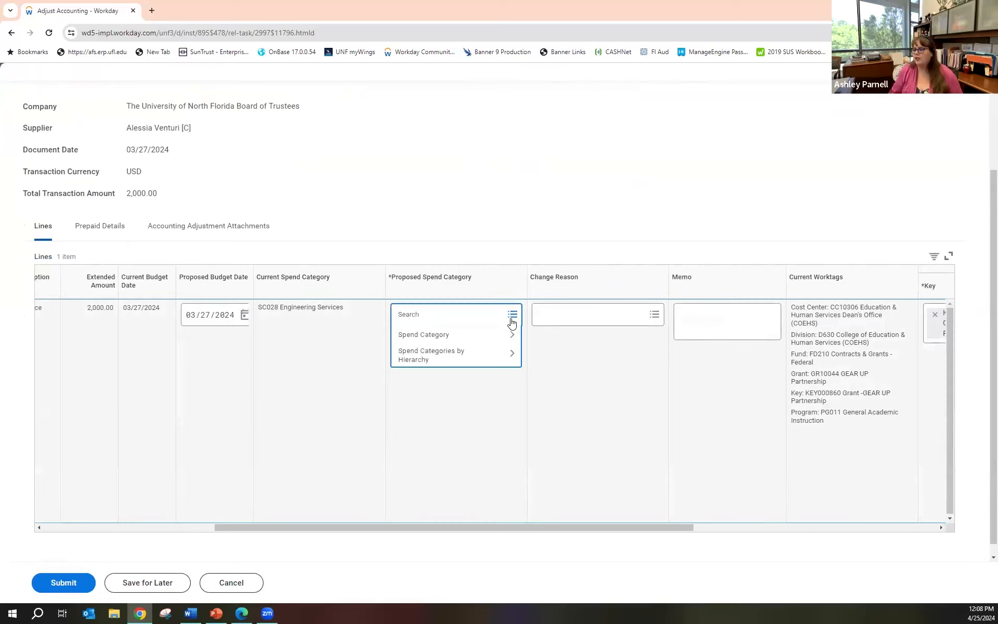
pyautogui.click(490, 335)
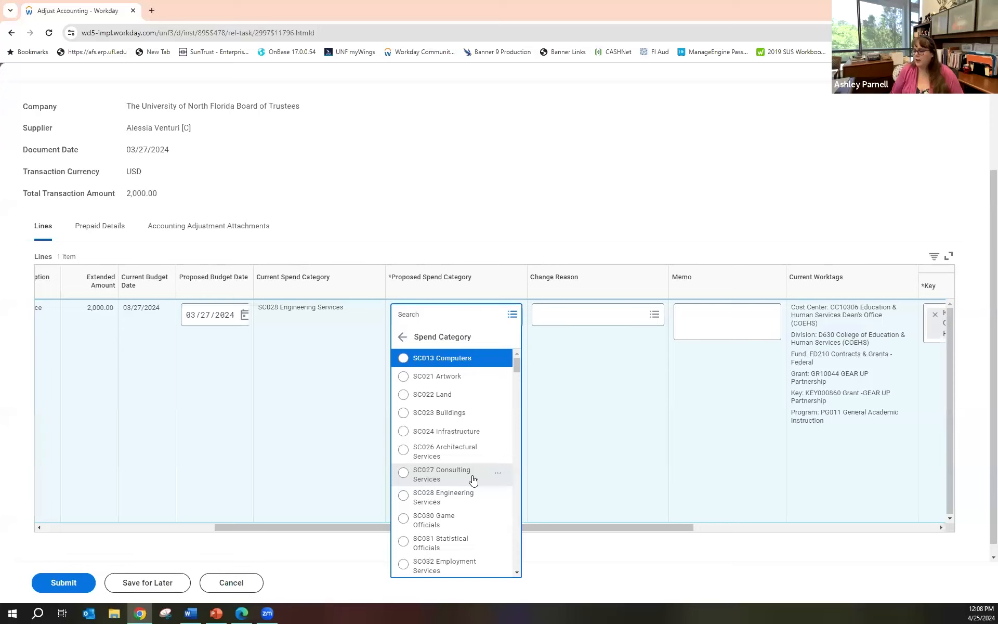
pyautogui.click(433, 451)
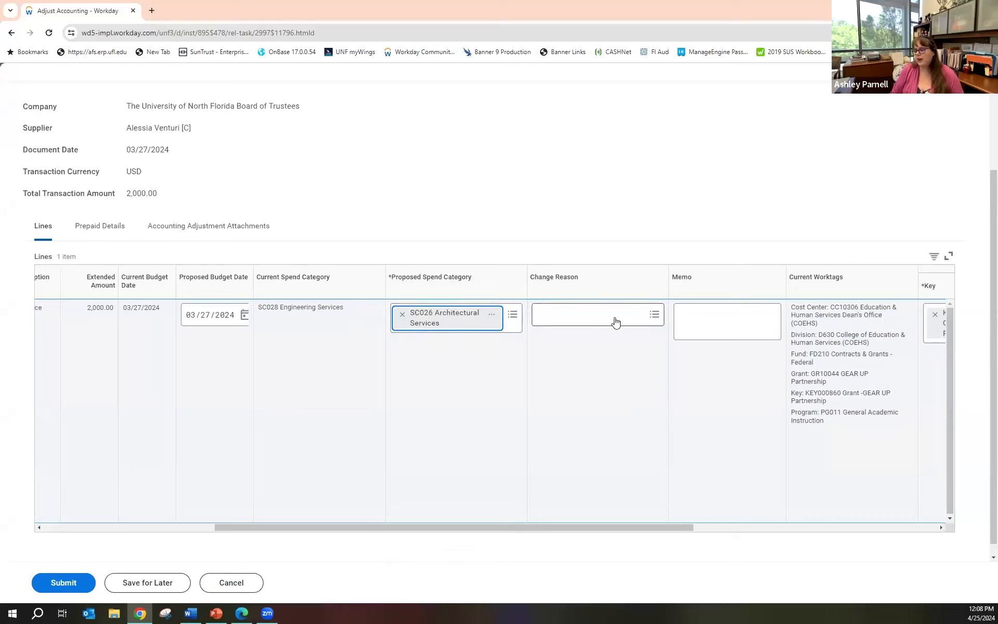
# Select both Spend Category Adjustment and Incorrect Worktags as change reasons for the invoice line
pyautogui.click(649, 319)
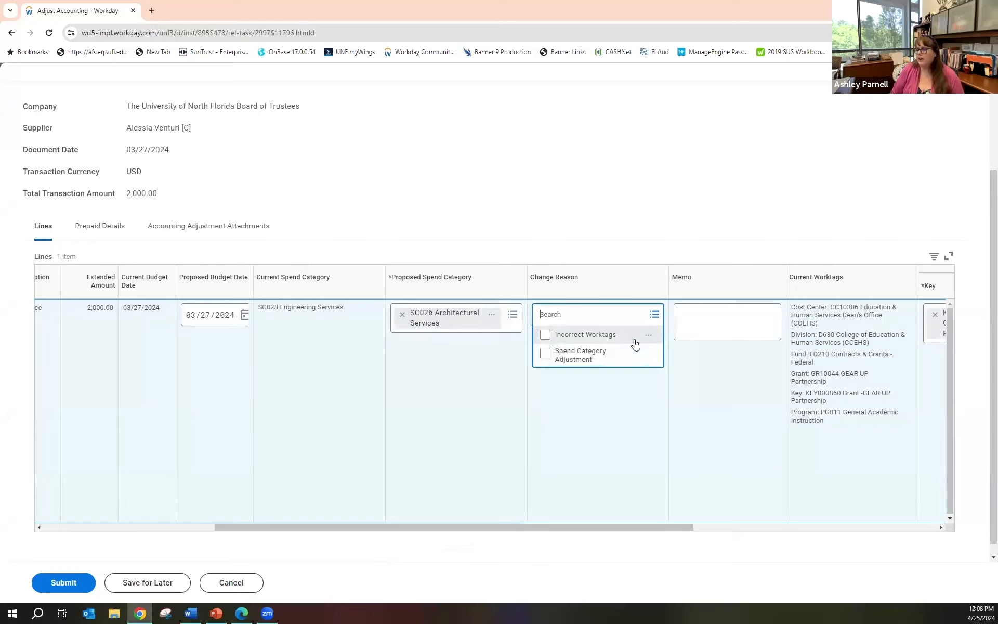
pyautogui.click(545, 354)
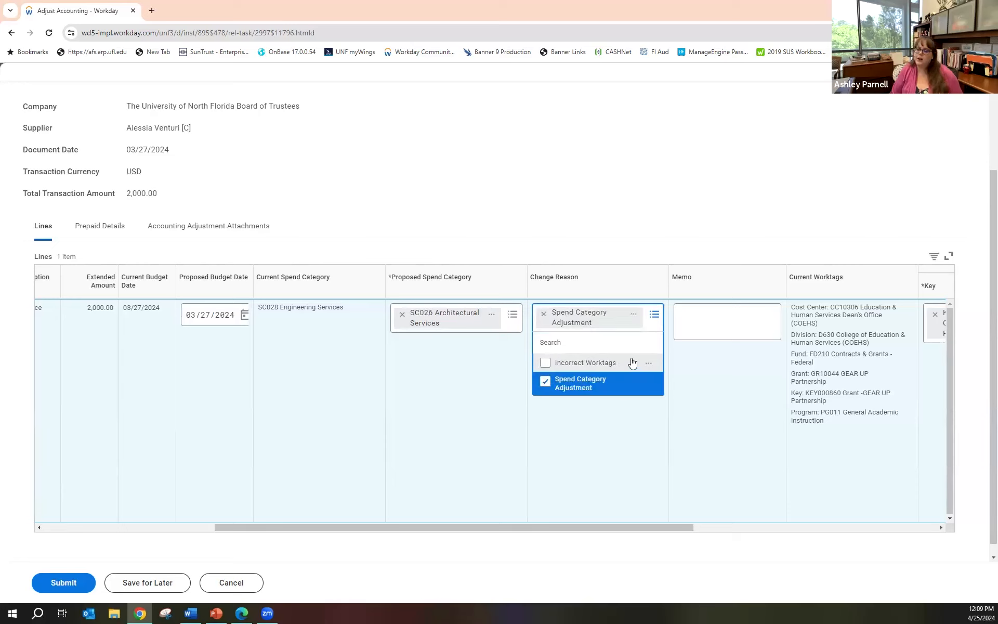
pyautogui.click(545, 363)
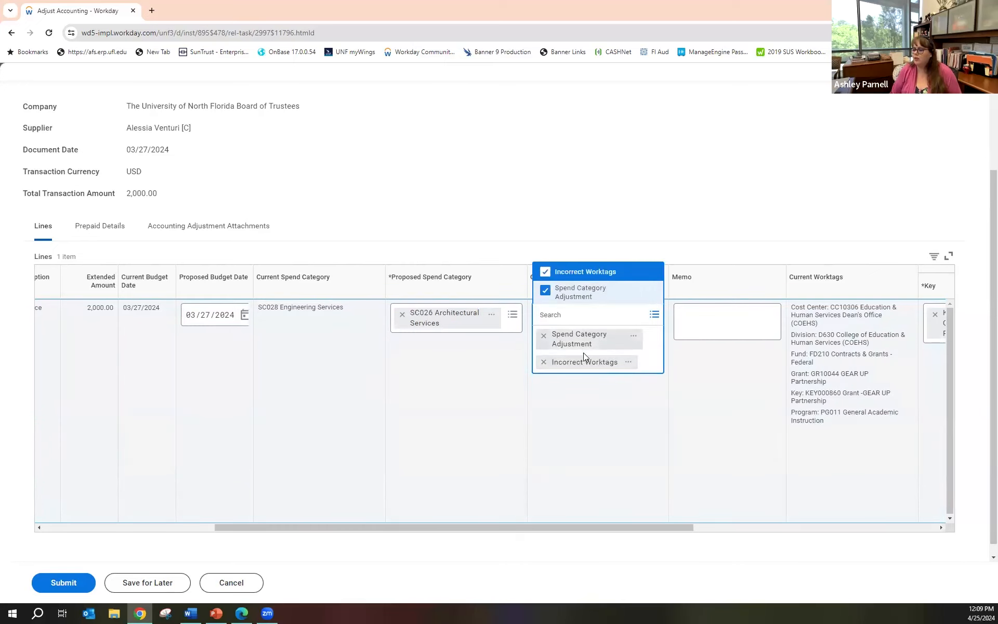
pyautogui.click(575, 213)
# Remove the cost center, division, fund, grant and program from the line's proposed additional worktags
pyautogui.moveTo(527, 528); pyautogui.dragTo(661, 546)
pyautogui.click(460, 317)
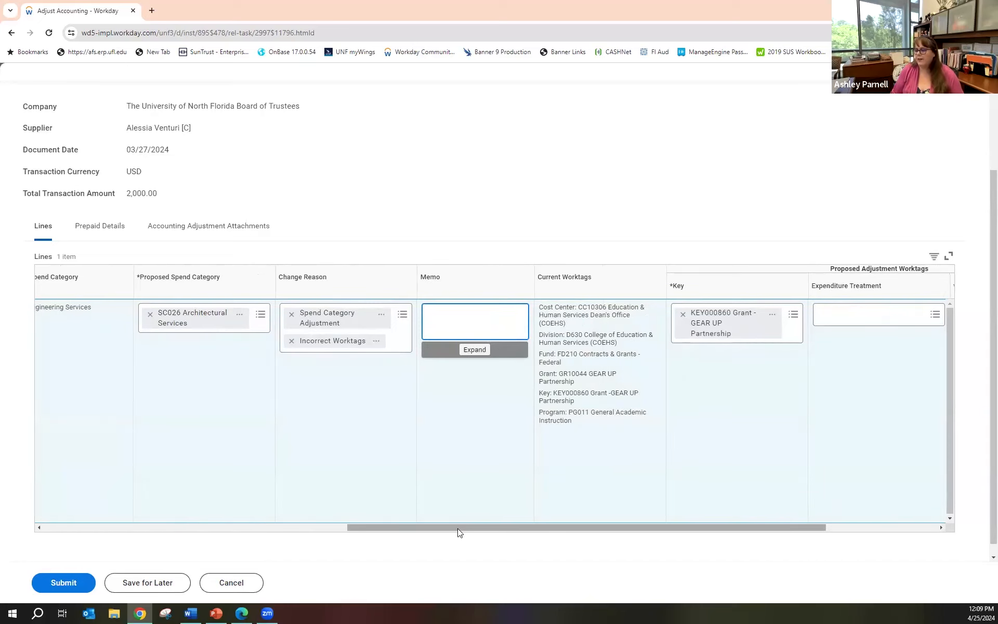
pyautogui.moveTo(460, 533); pyautogui.dragTo(484, 535)
pyautogui.moveTo(585, 528); pyautogui.dragTo(648, 546)
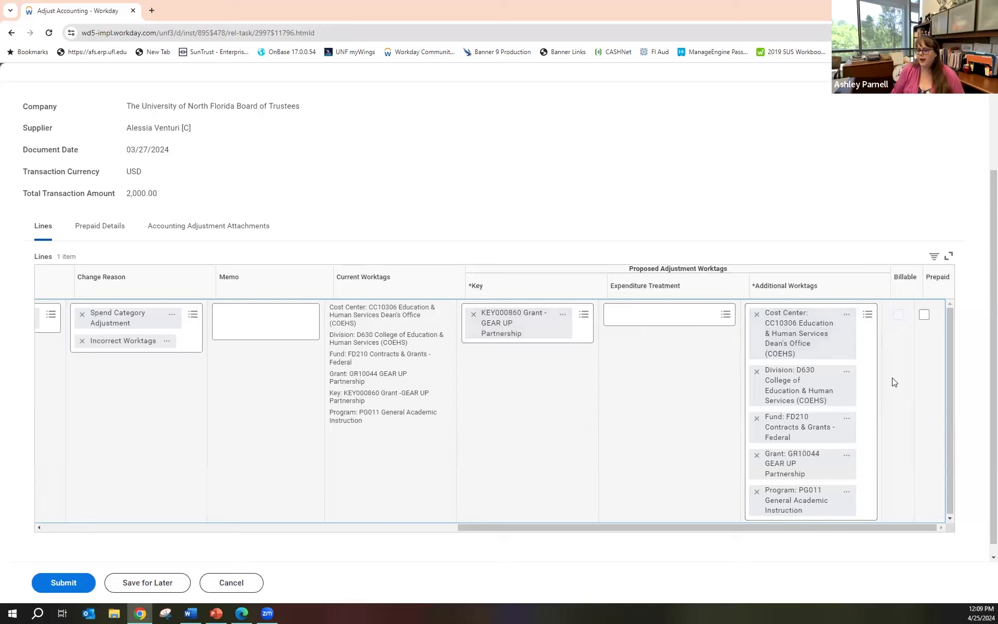
pyautogui.click(756, 316)
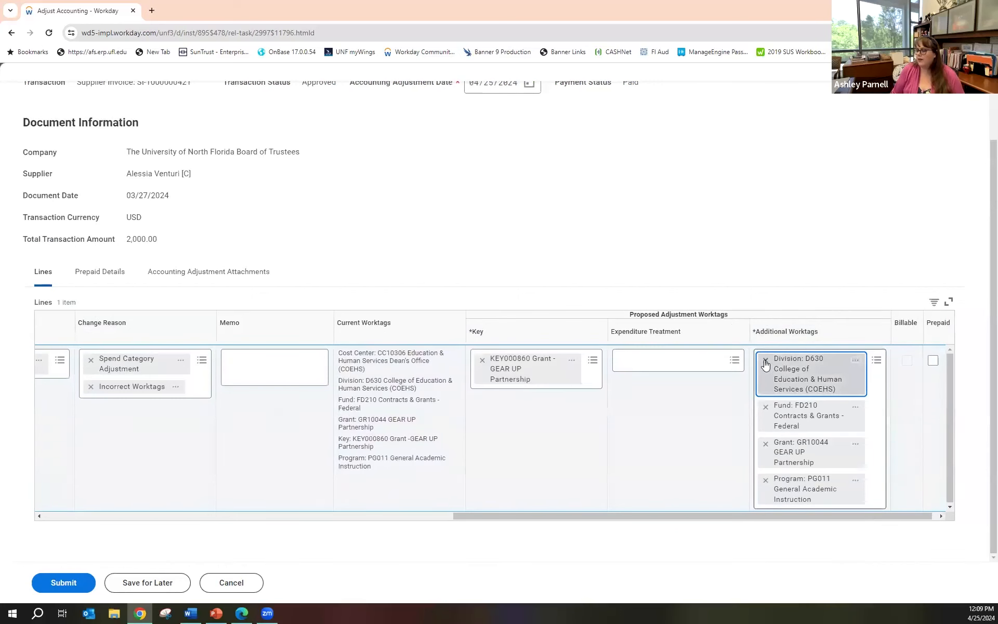
pyautogui.click(765, 362)
pyautogui.click(766, 406)
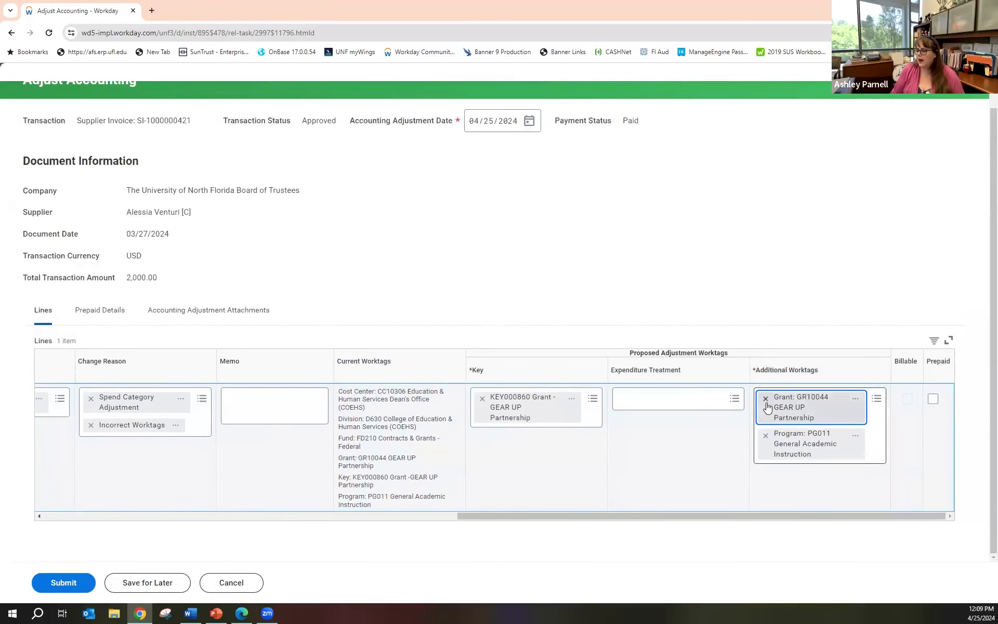
pyautogui.click(766, 399)
pyautogui.click(765, 399)
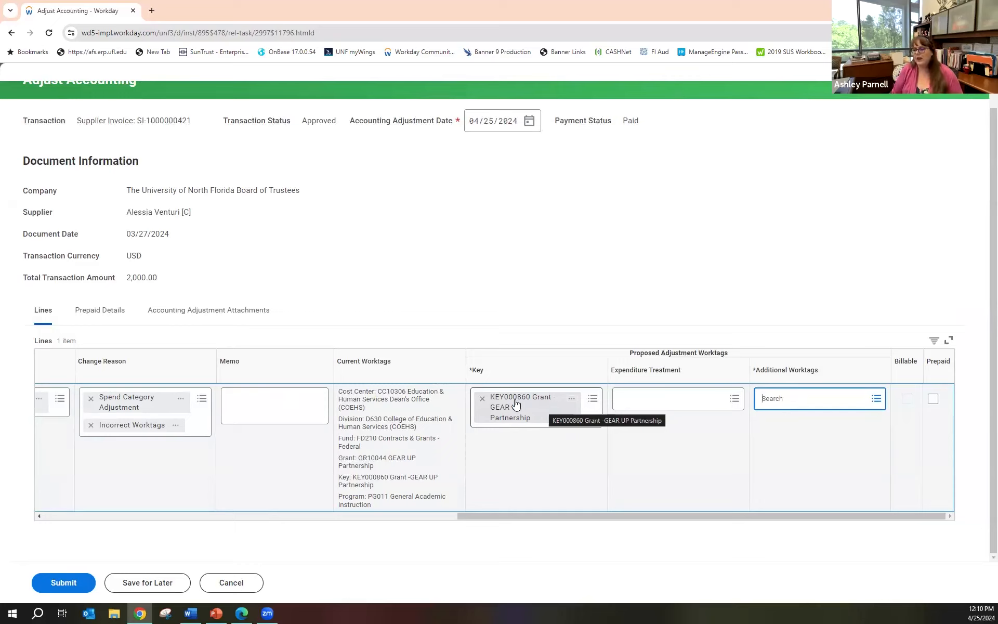
# Replace the line's proposed key with KEY000031 Controller - E&G, found by searching for "controller"
pyautogui.click(481, 399)
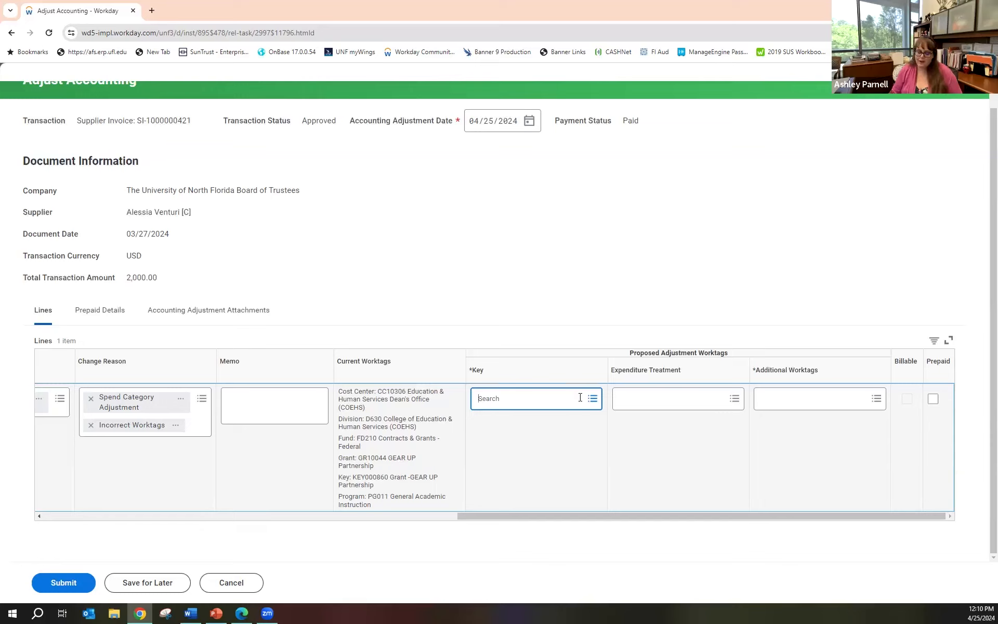
pyautogui.click(522, 399)
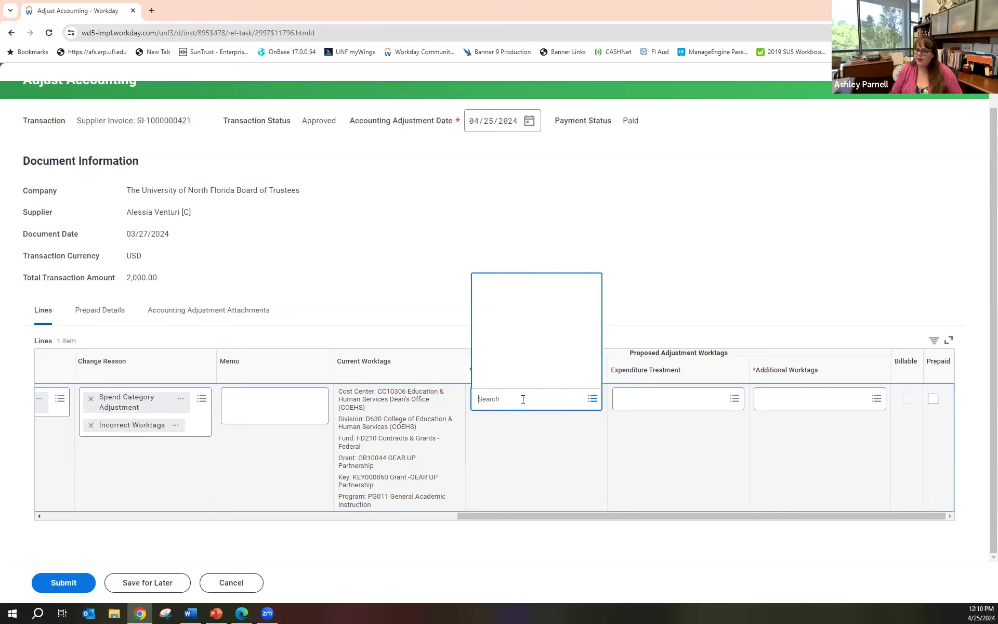
pyautogui.write('controllers')
pyautogui.press('Return')
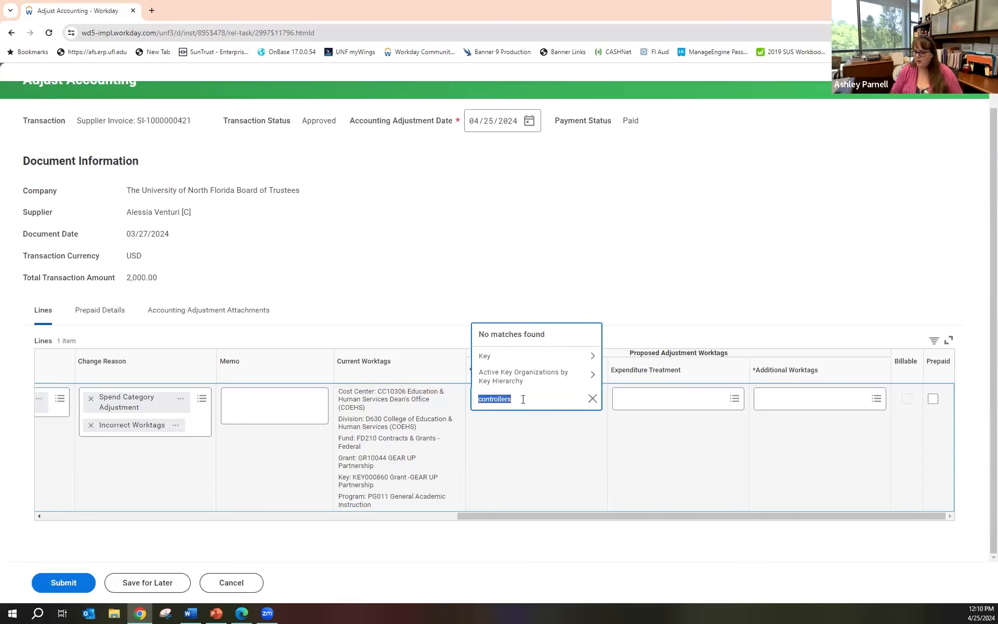
pyautogui.click(523, 398)
pyautogui.press('BackSpace')
pyautogui.press('Return')
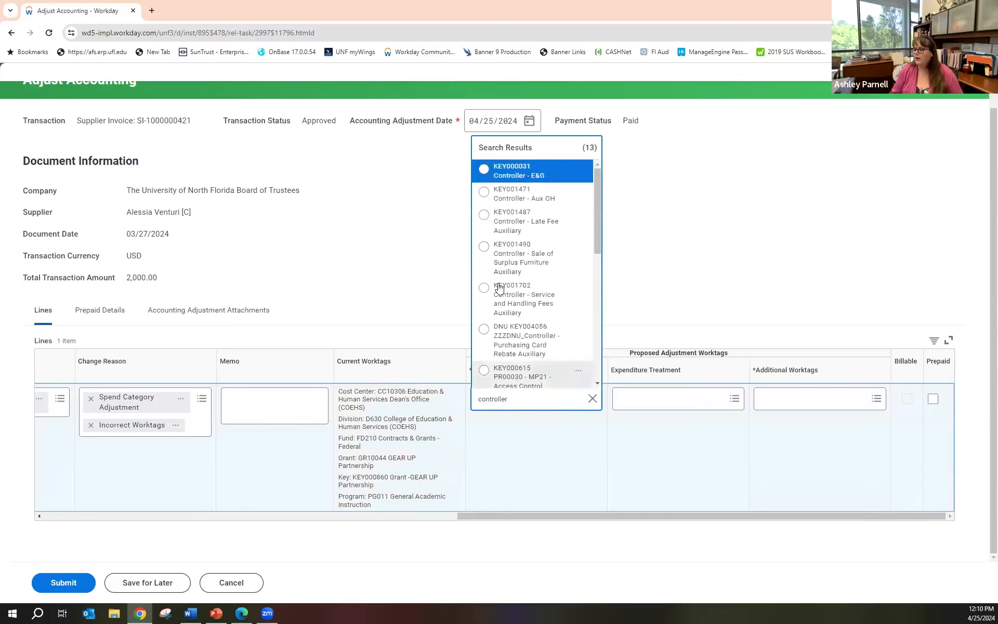
pyautogui.click(507, 170)
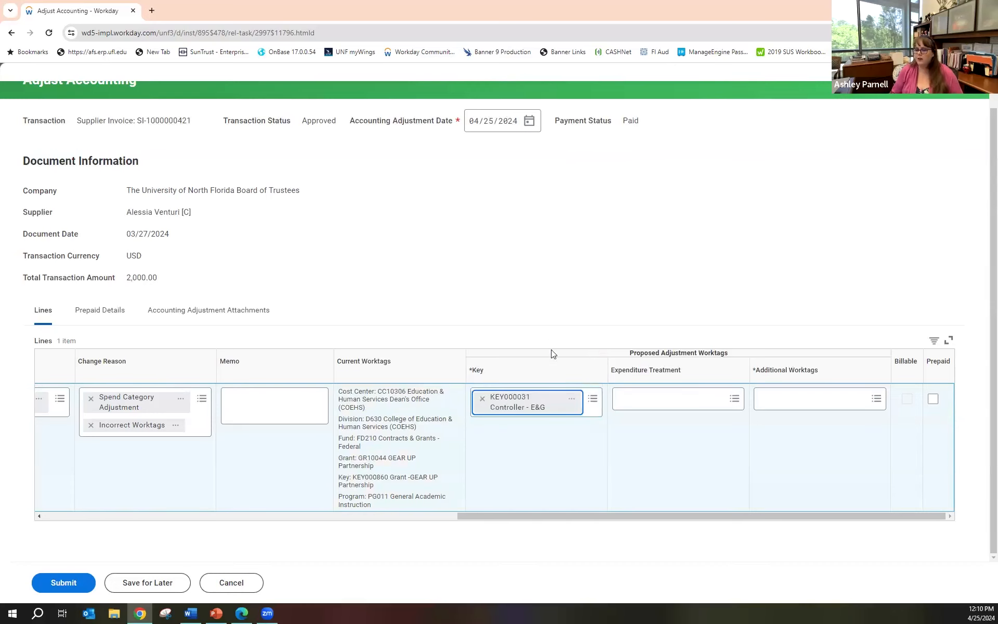
pyautogui.moveTo(507, 532); pyautogui.dragTo(525, 535)
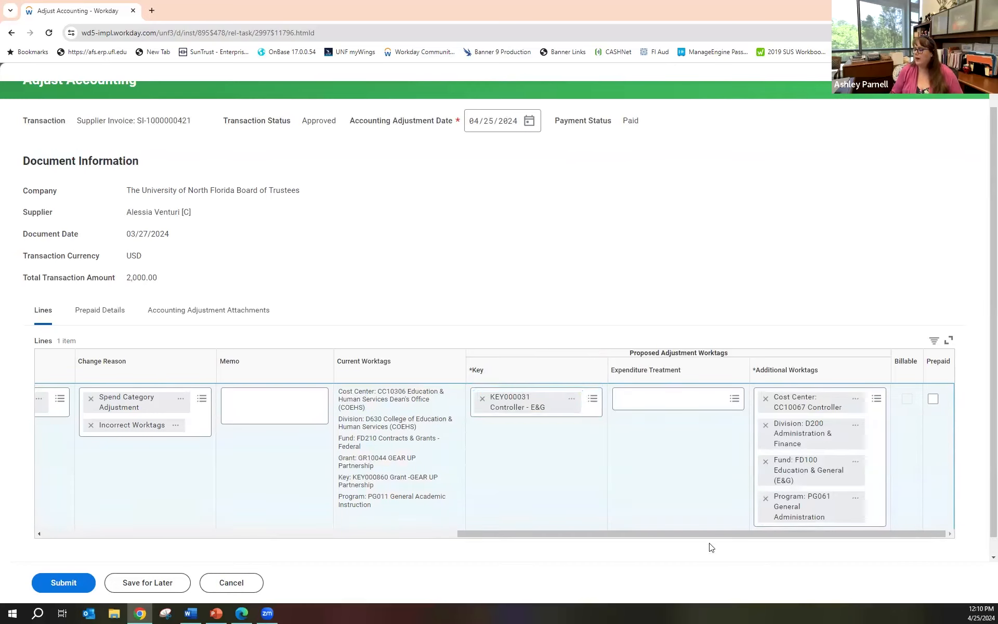
# Review the expenditure treatment options for the invoice line without selecting one
pyautogui.click(700, 410)
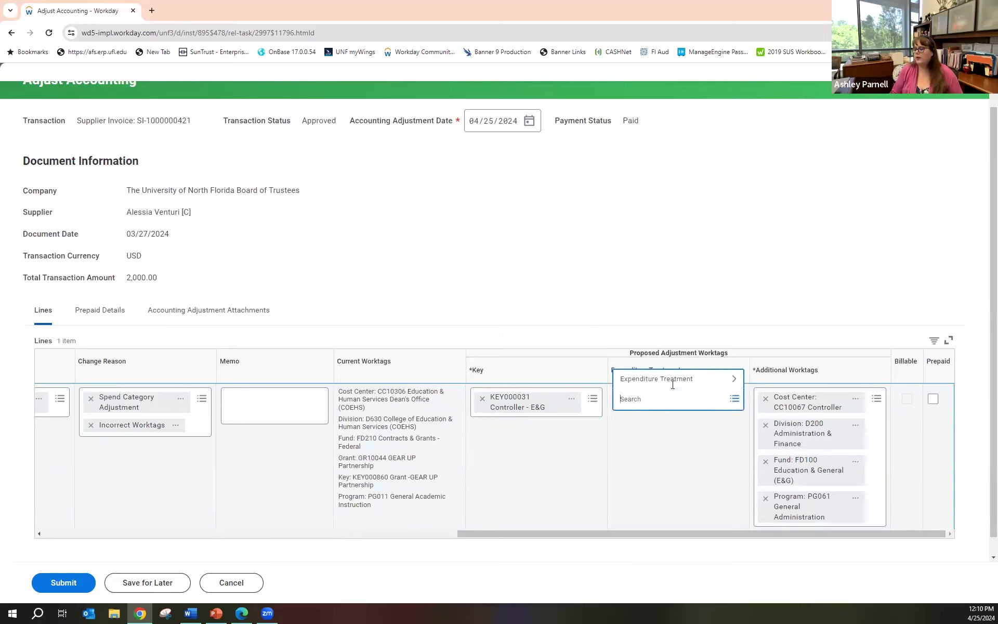
pyautogui.click(665, 382)
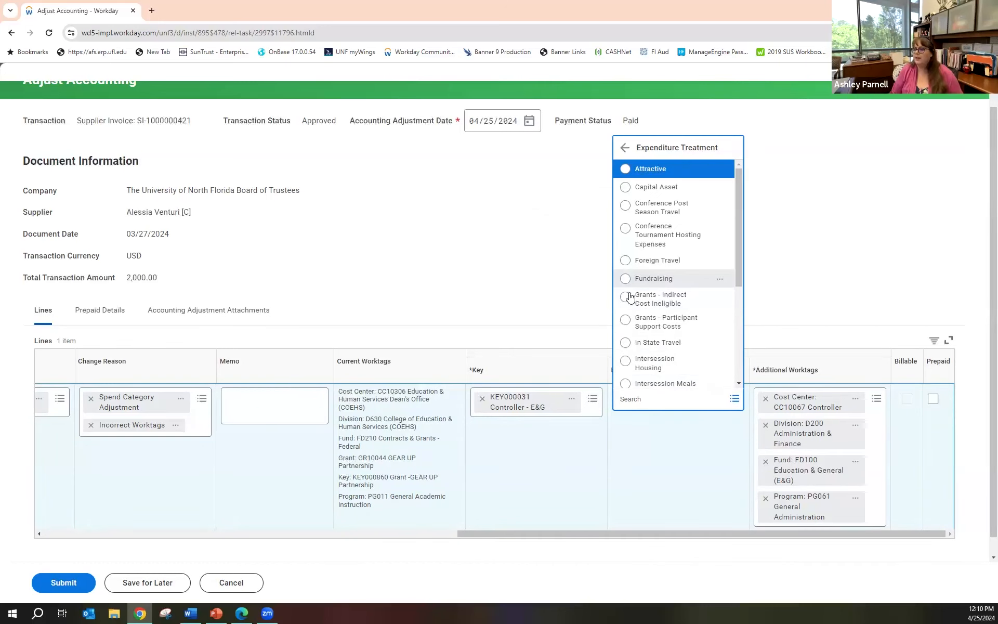
pyautogui.click(569, 288)
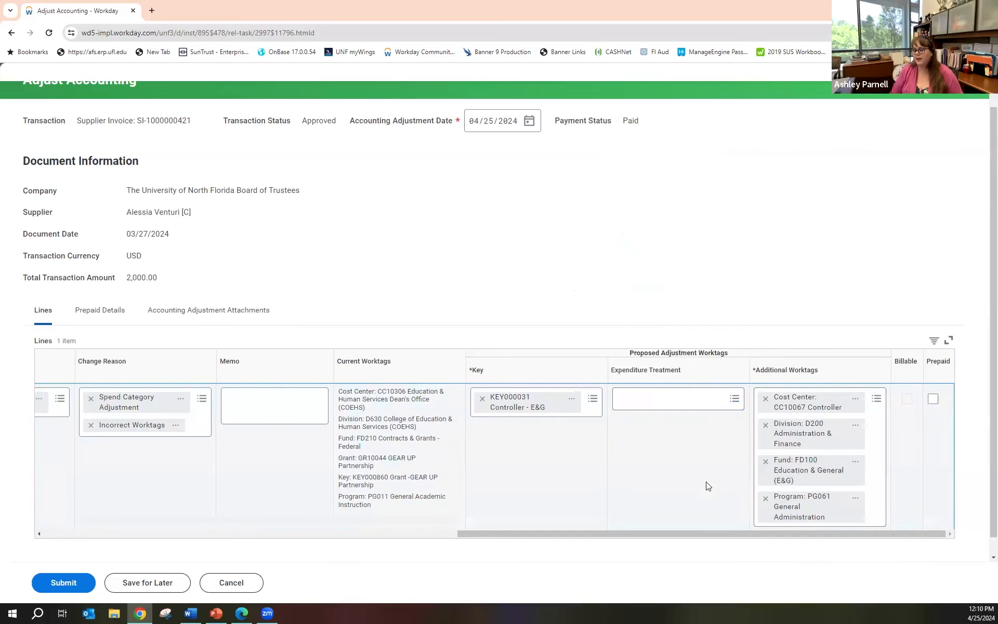
pyautogui.moveTo(582, 533); pyautogui.dragTo(123, 539)
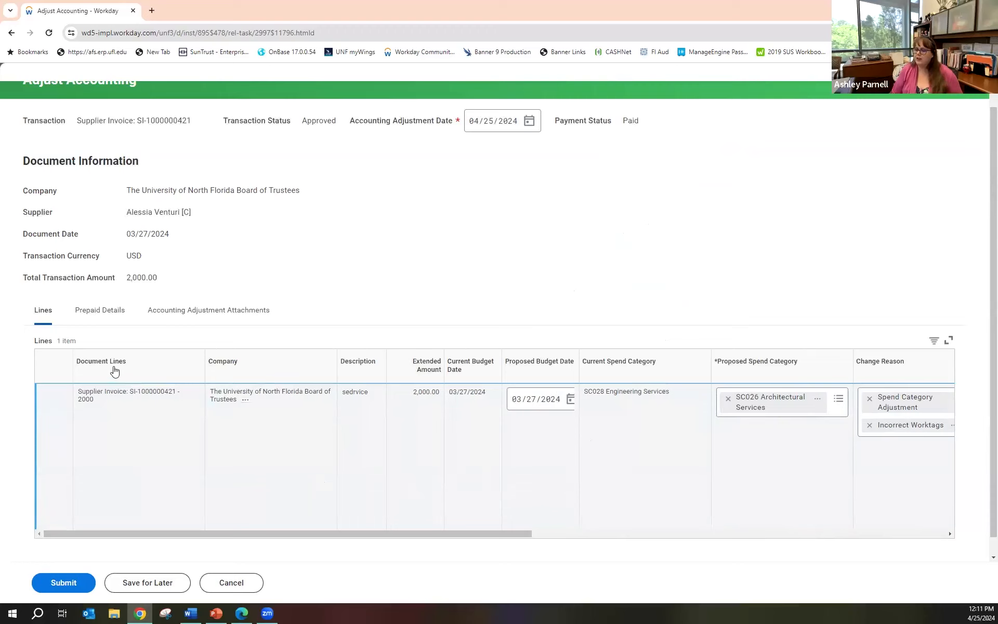
# Attach the Journal Presentation Handout document to the accounting adjustment
pyautogui.click(224, 322)
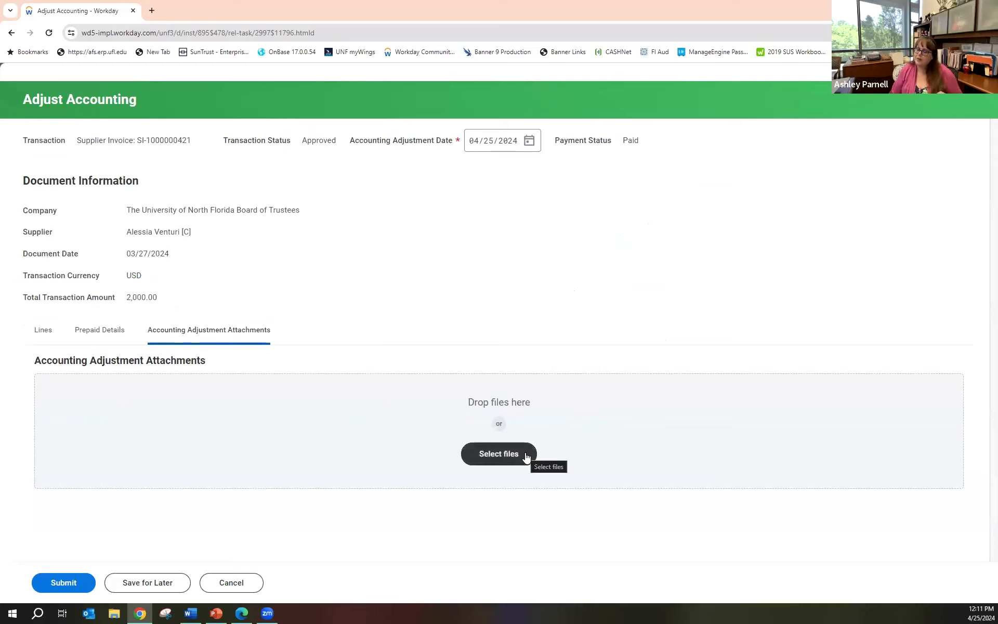
pyautogui.click(494, 456)
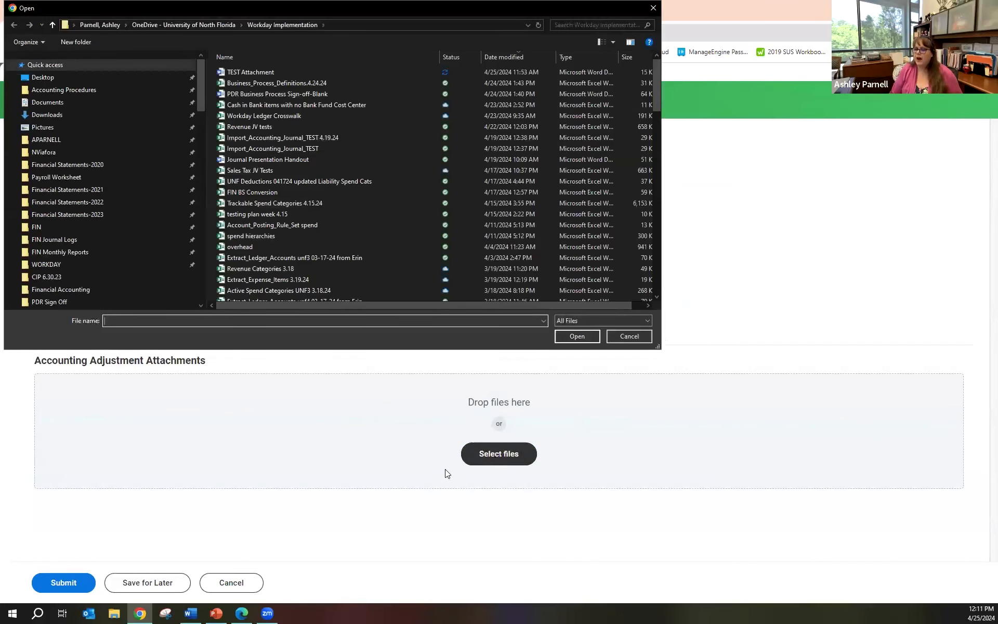
pyautogui.click(278, 159)
pyautogui.click(578, 336)
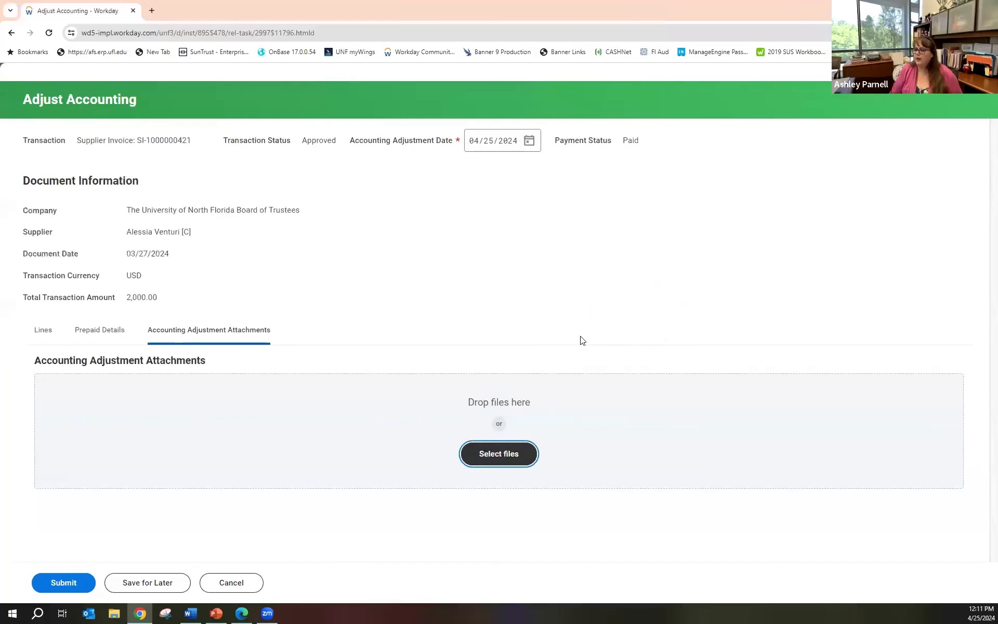
# Return to the adjustment's lines, submit the accounting adjustment and dismiss the submission notice
pyautogui.click(44, 331)
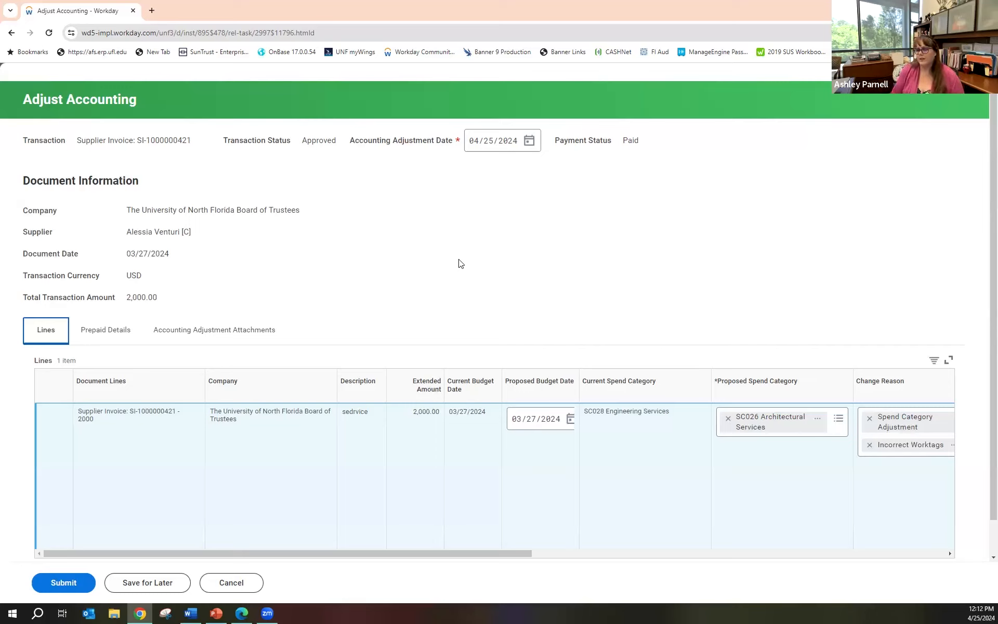
pyautogui.click(446, 44)
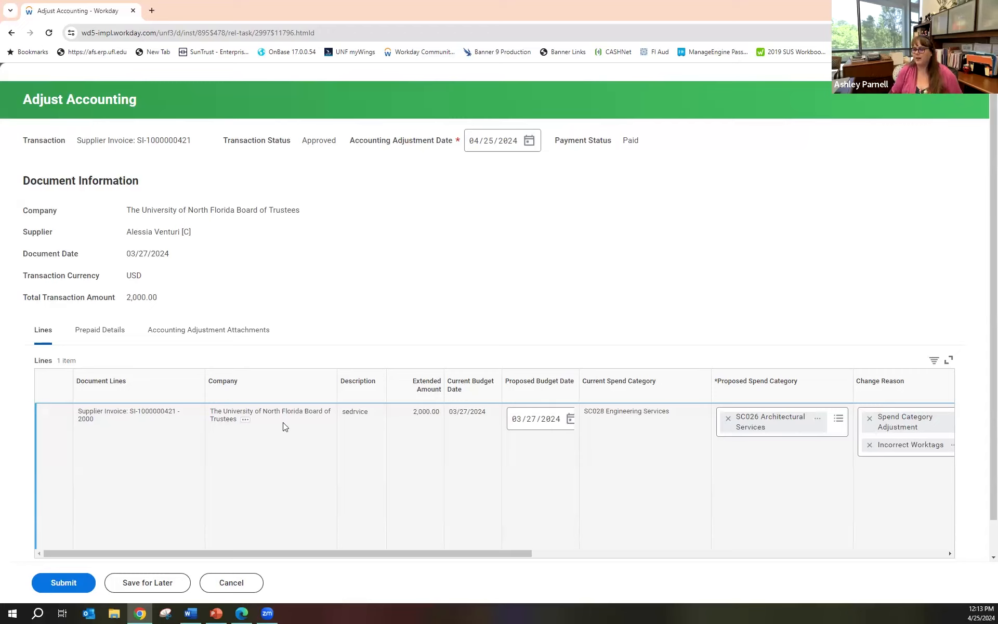
pyautogui.click(66, 581)
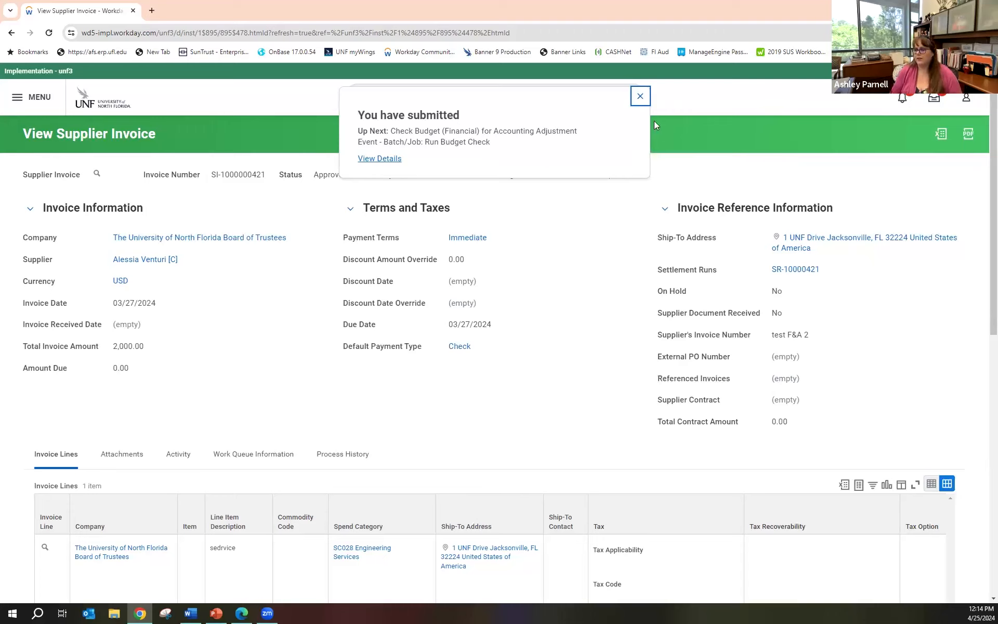
pyautogui.click(640, 98)
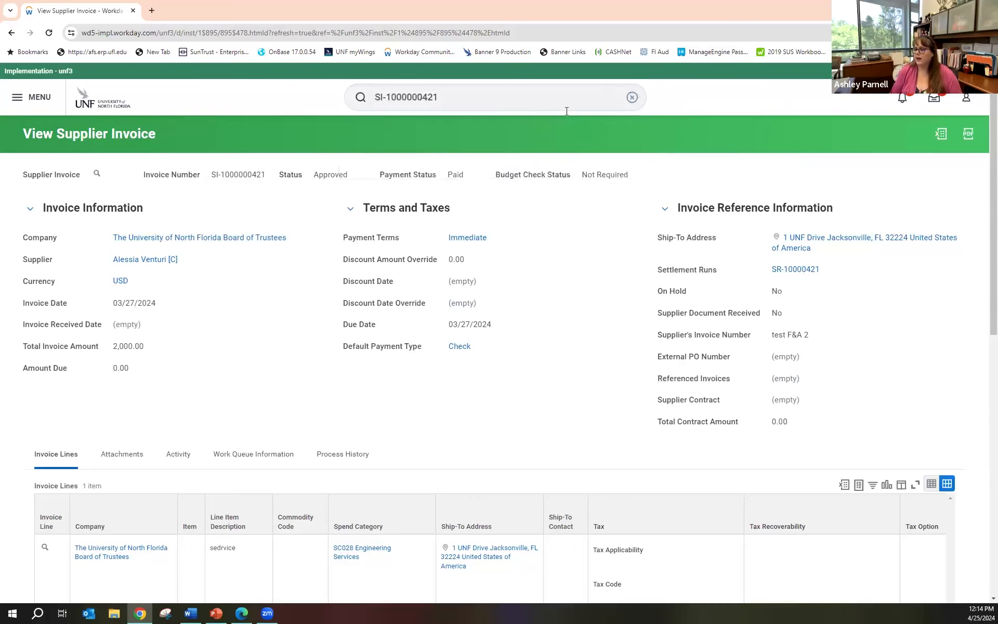
# Search for "create journal" and open the Create Journal task
pyautogui.click(631, 99)
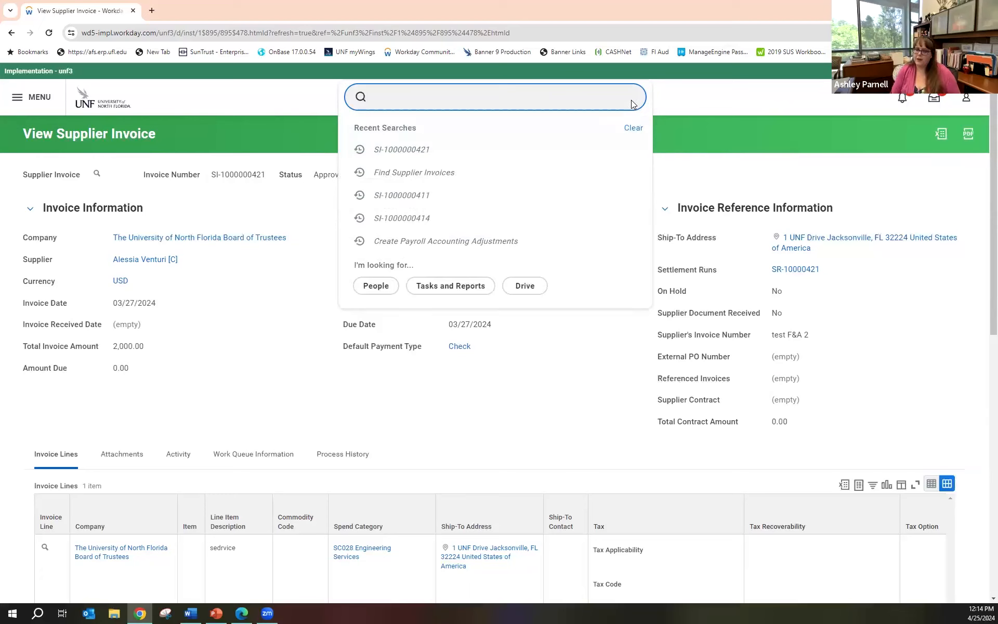
pyautogui.write('create')
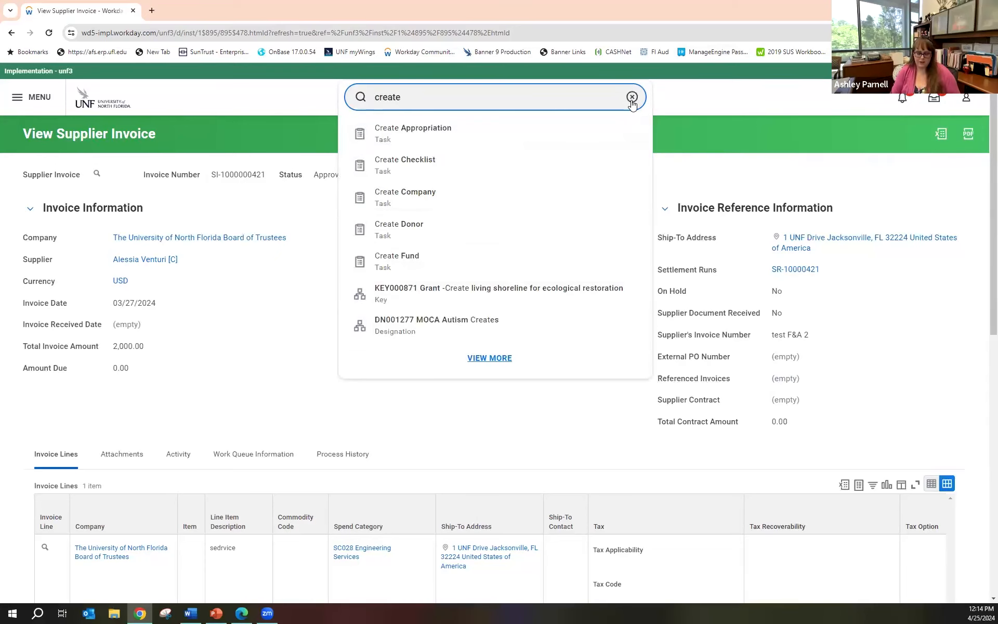
pyautogui.write('manua')
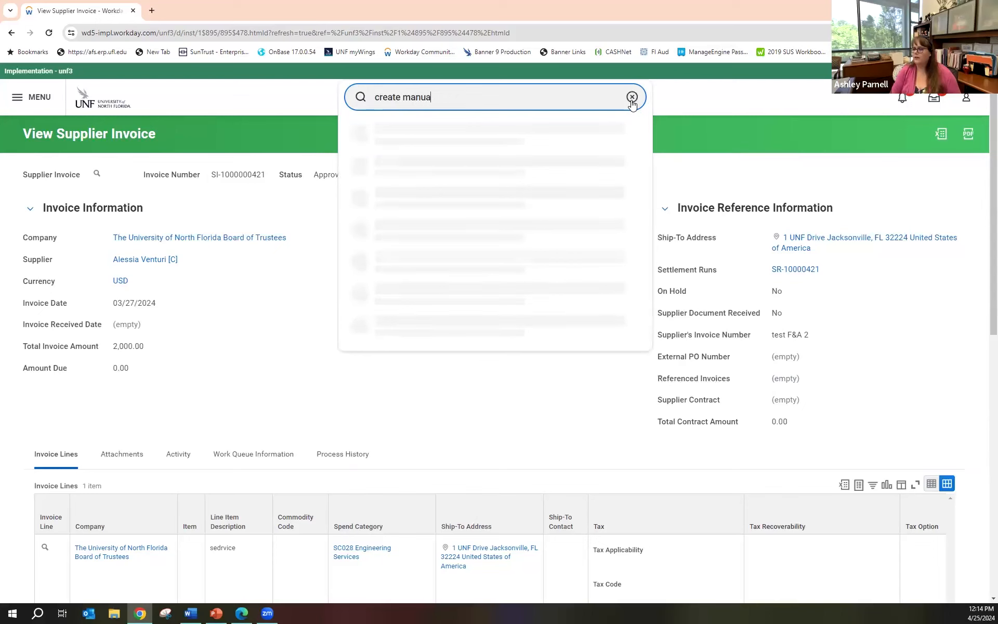
pyautogui.press('BackSpace')
pyautogui.press('BackSpace')
pyautogui.press('BackSpace')
pyautogui.press('BackSpace')
pyautogui.press('BackSpace')
pyautogui.press('BackSpace')
pyautogui.write('journa')
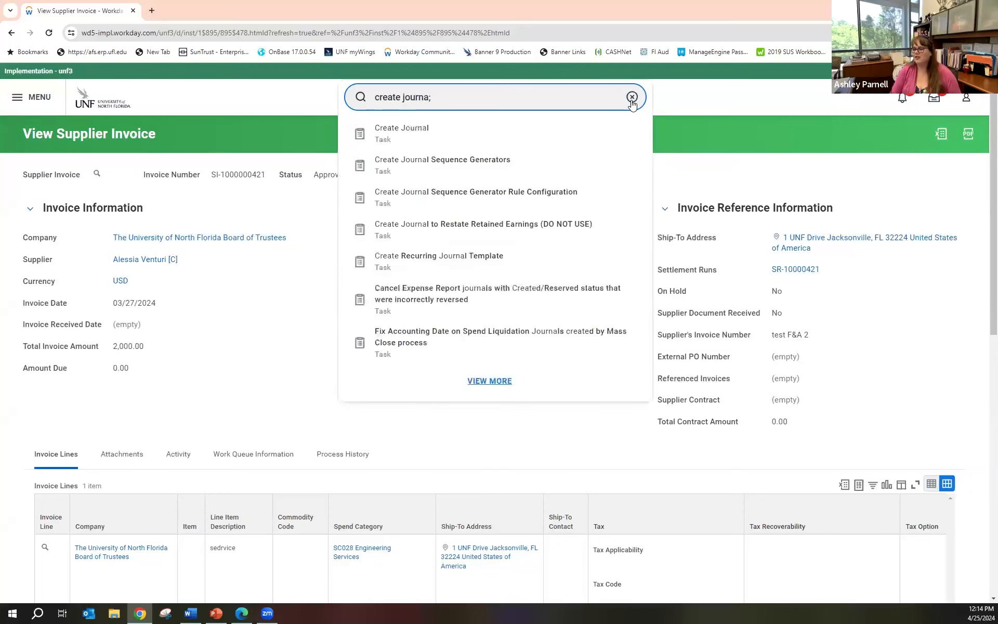
pyautogui.click(497, 138)
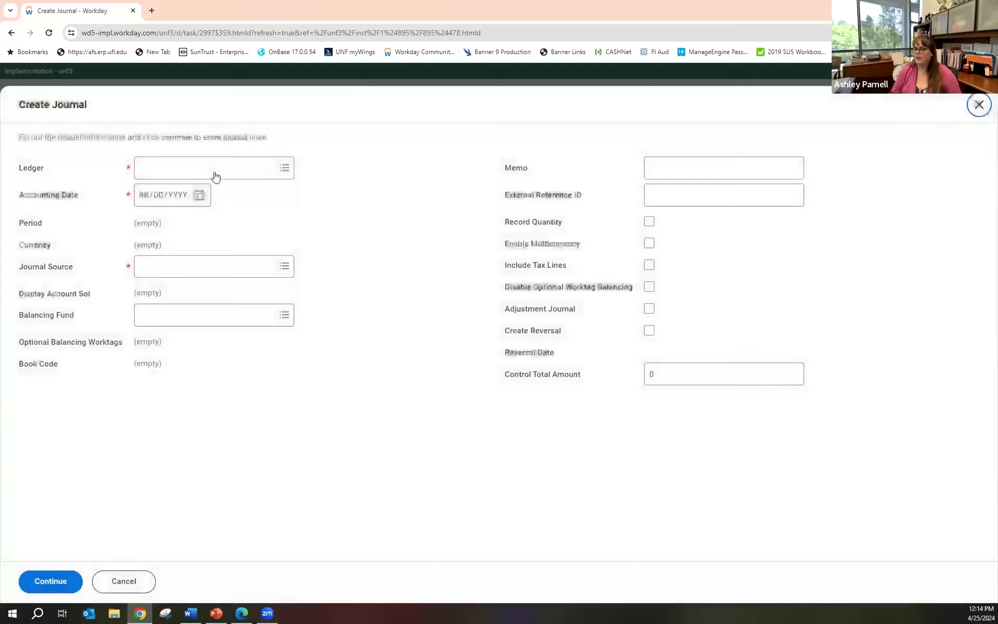
# Set the journal's ledger to The University of North Florida Board of Trustees : Actuals, found by searching for "unf"
pyautogui.click(173, 168)
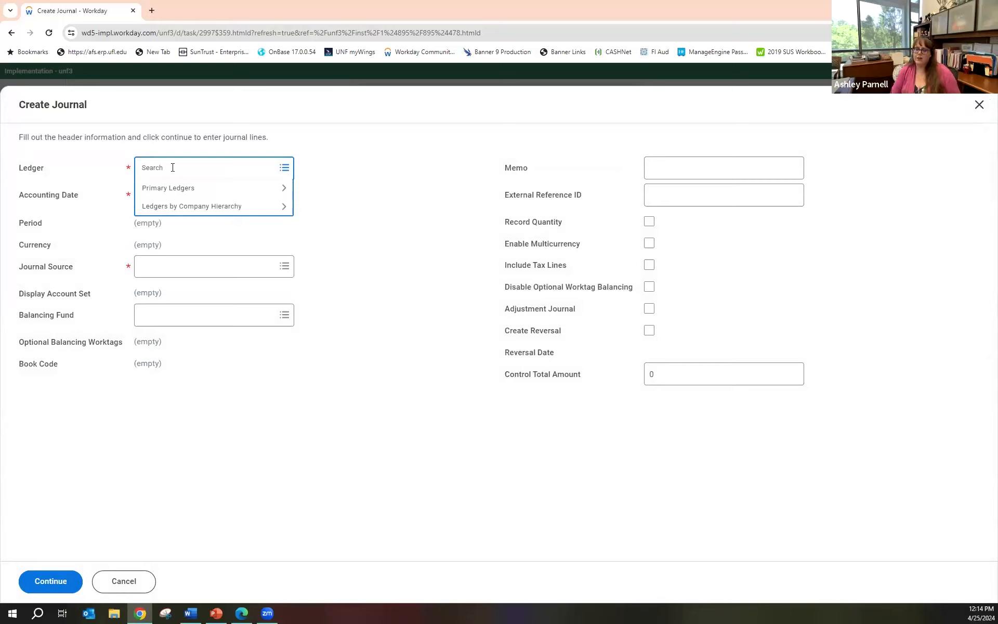
pyautogui.write('unf')
pyautogui.press('Return')
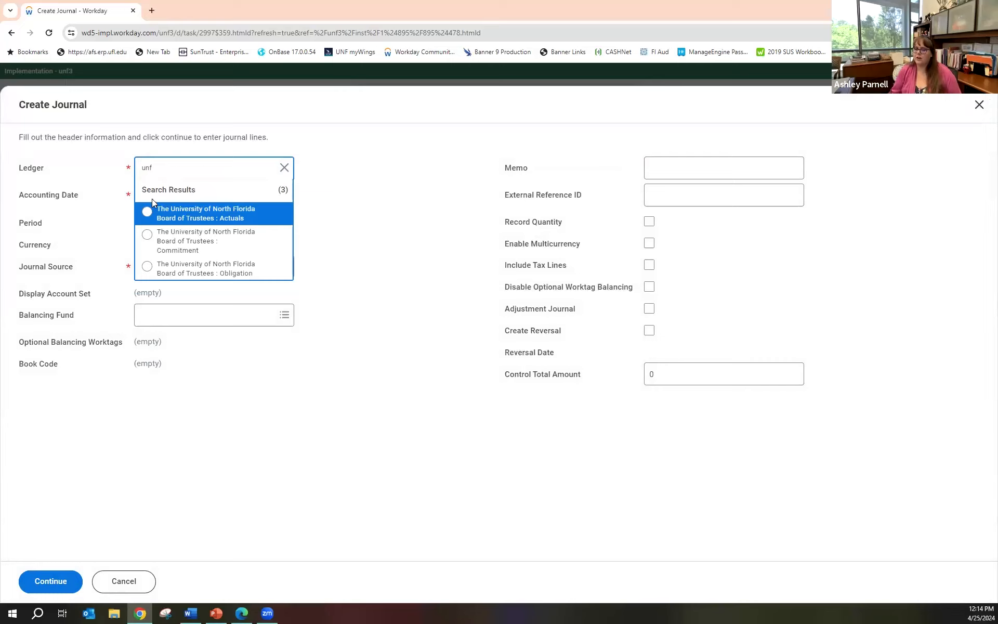
pyautogui.click(147, 213)
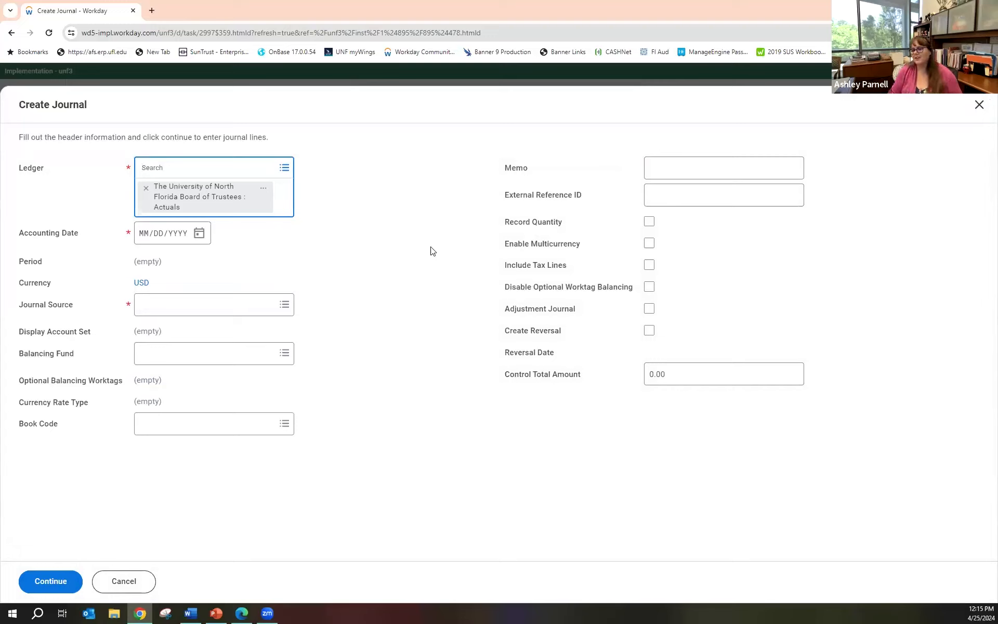
# Set the journal's accounting date to 04/25/2024 and its source to Manual Journal
pyautogui.click(188, 235)
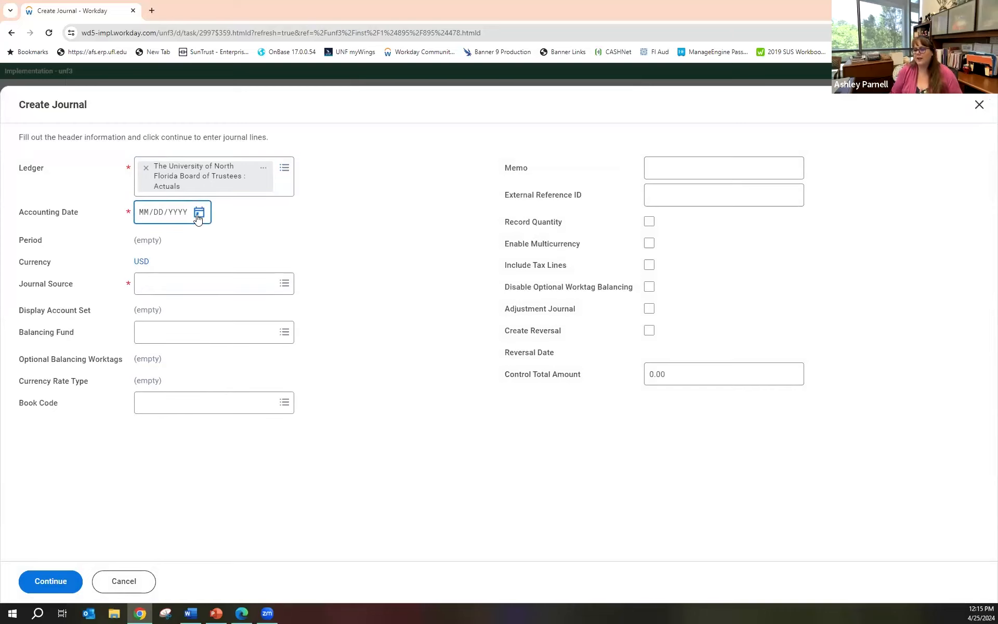
pyautogui.click(199, 212)
pyautogui.click(343, 315)
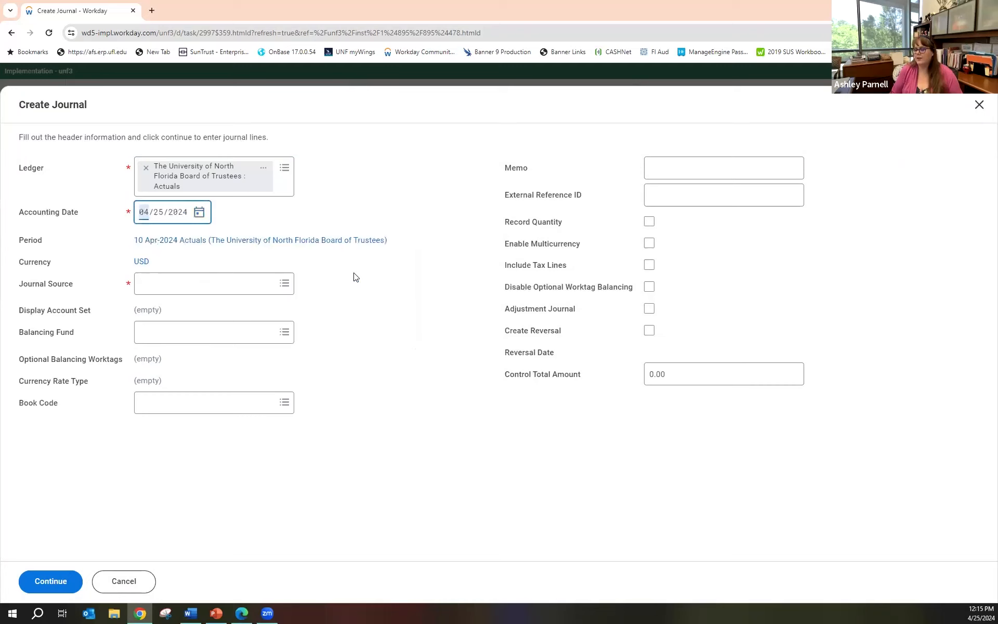
pyautogui.click(249, 293)
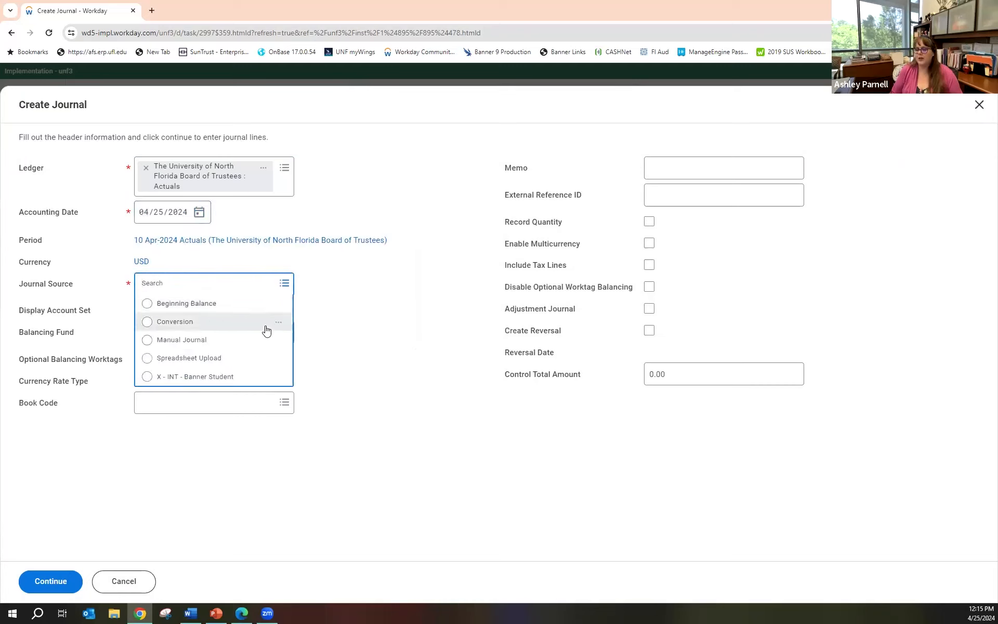
pyautogui.click(177, 346)
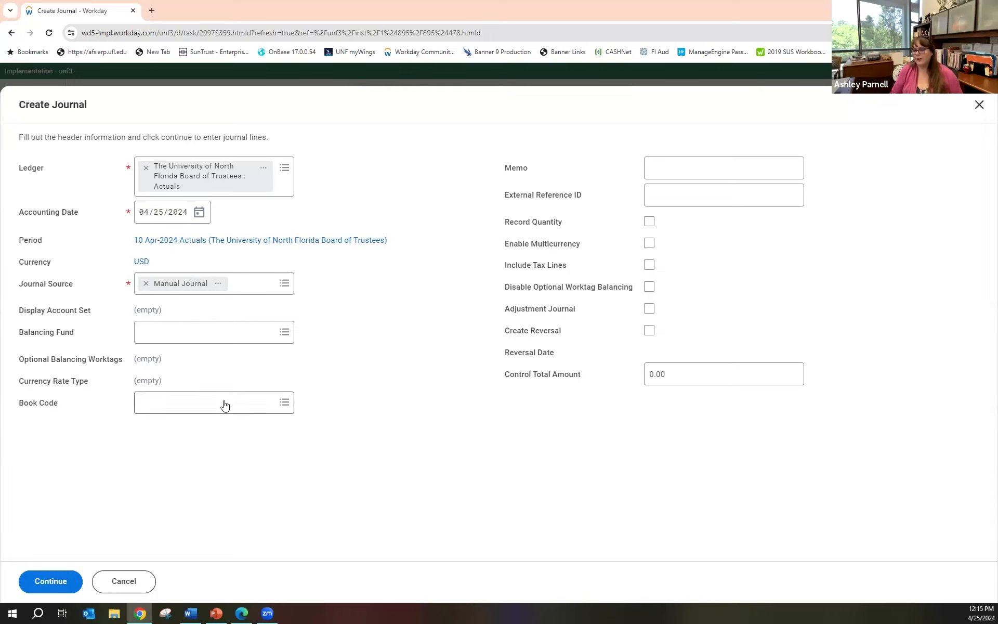
# Enter "Journal Demo" as the journal memo and continue to the journal entry lines
pyautogui.click(687, 175)
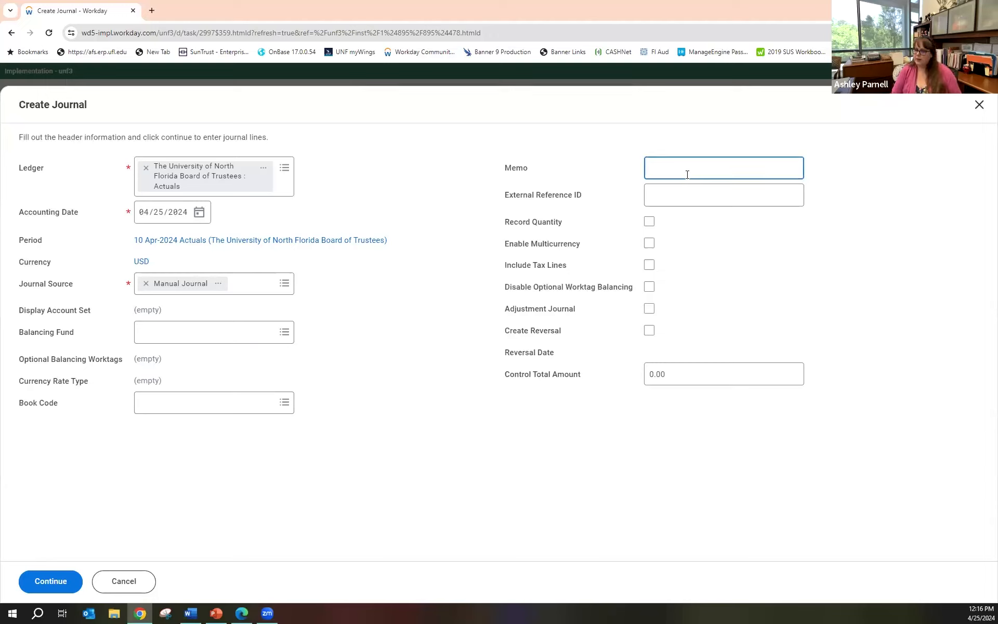
pyautogui.write('Joun')
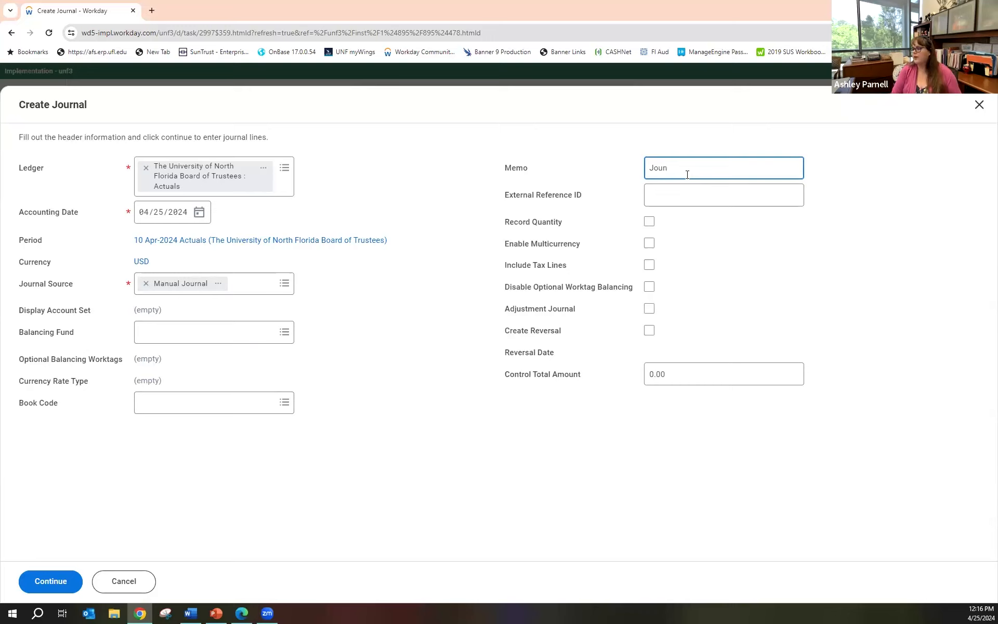
pyautogui.press('BackSpace')
pyautogui.write('rnal ')
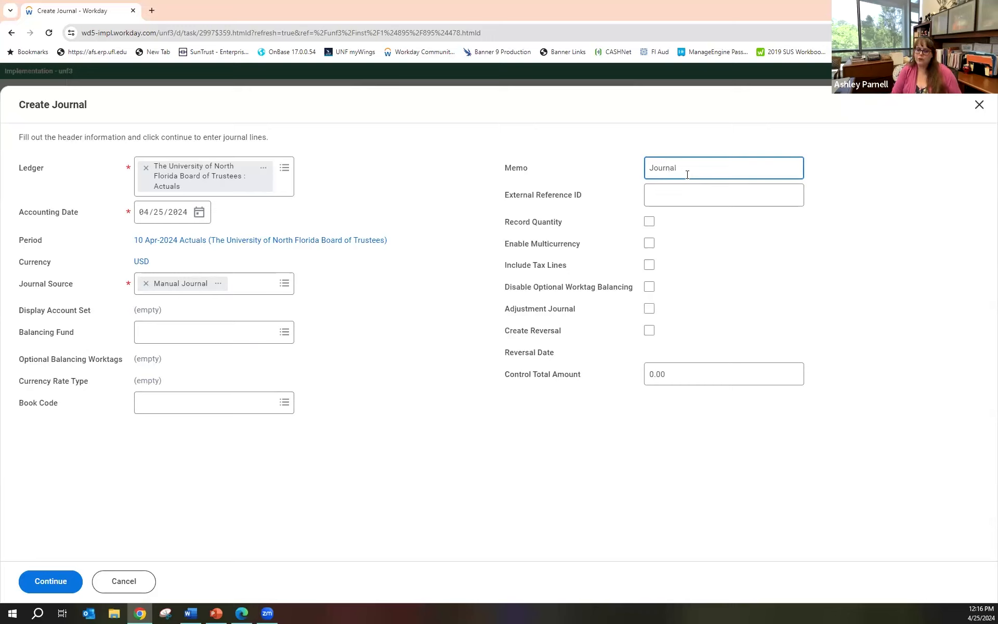
pyautogui.write('Demo')
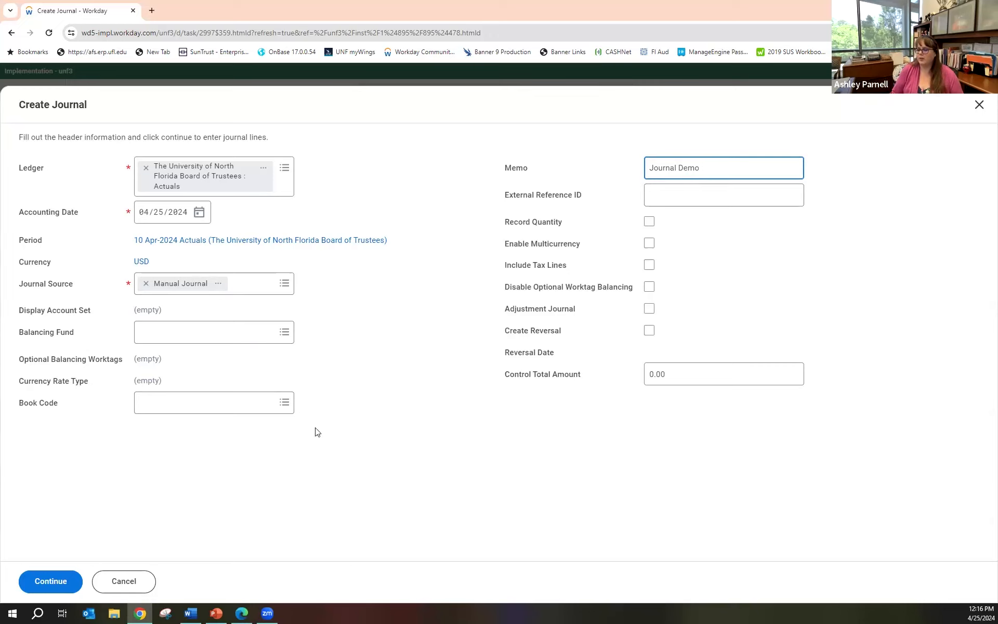
pyautogui.click(51, 580)
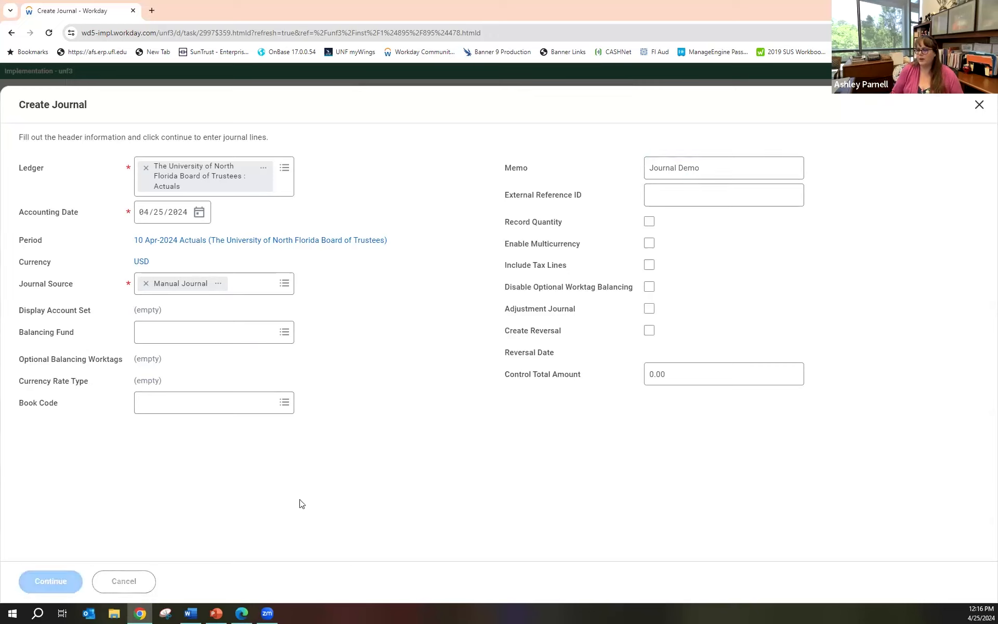
# Add extra blank journal entry lines and remove them again, keeping two lines
pyautogui.scroll(-2, 366, 401)
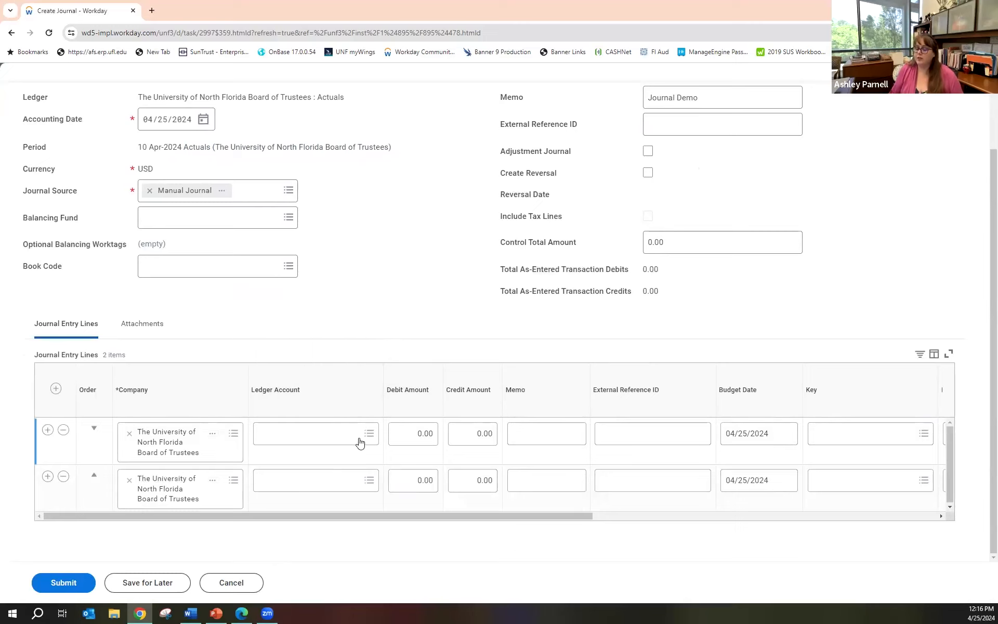
pyautogui.click(55, 388)
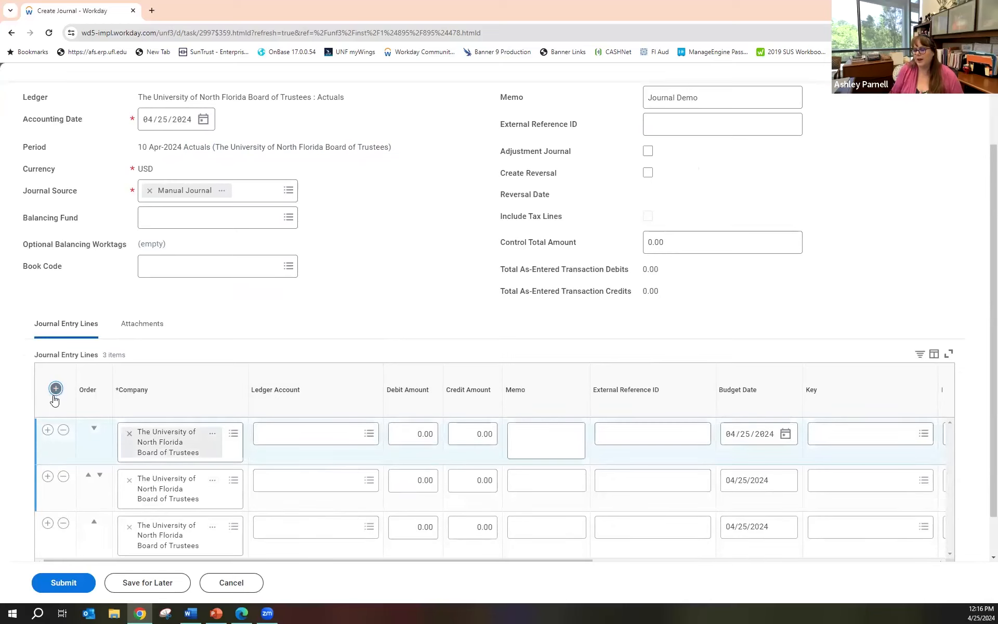
pyautogui.click(56, 388)
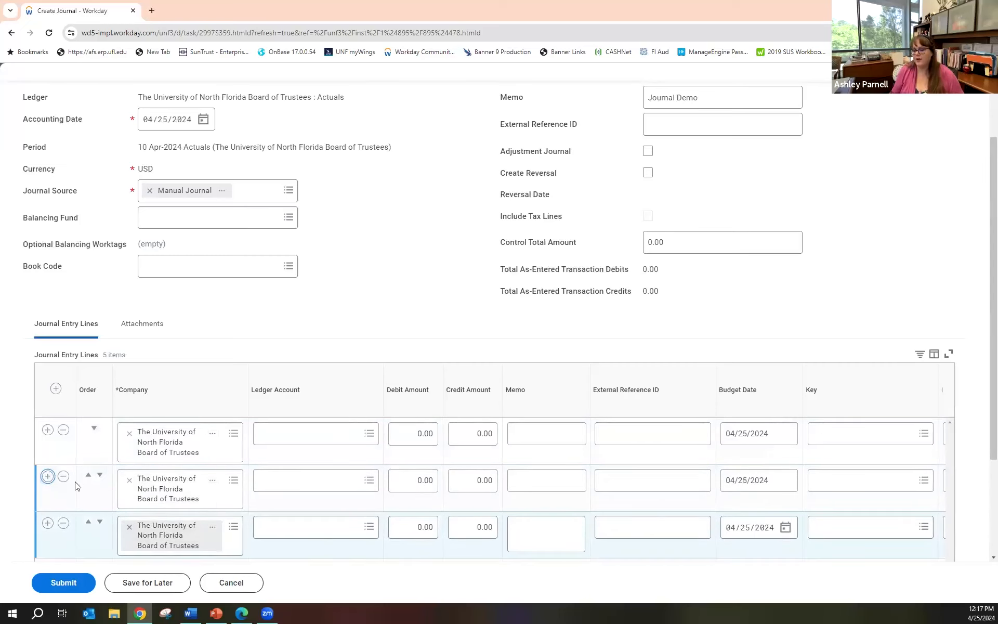
pyautogui.click(64, 430)
pyautogui.click(63, 430)
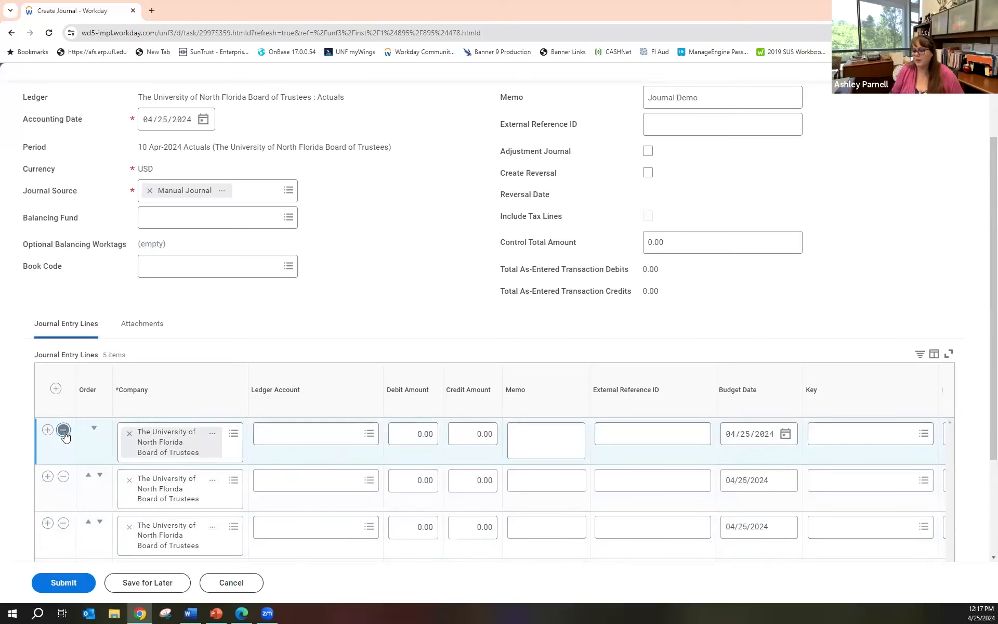
pyautogui.click(63, 430)
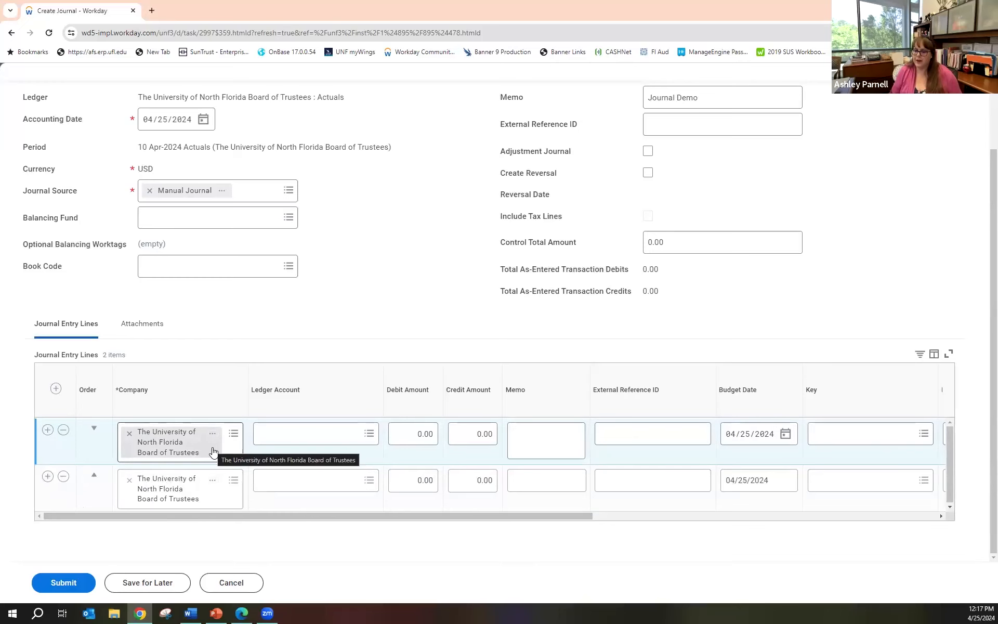
# Replace the first journal line's company with University of North Florida Foundation, Inc
pyautogui.click(130, 435)
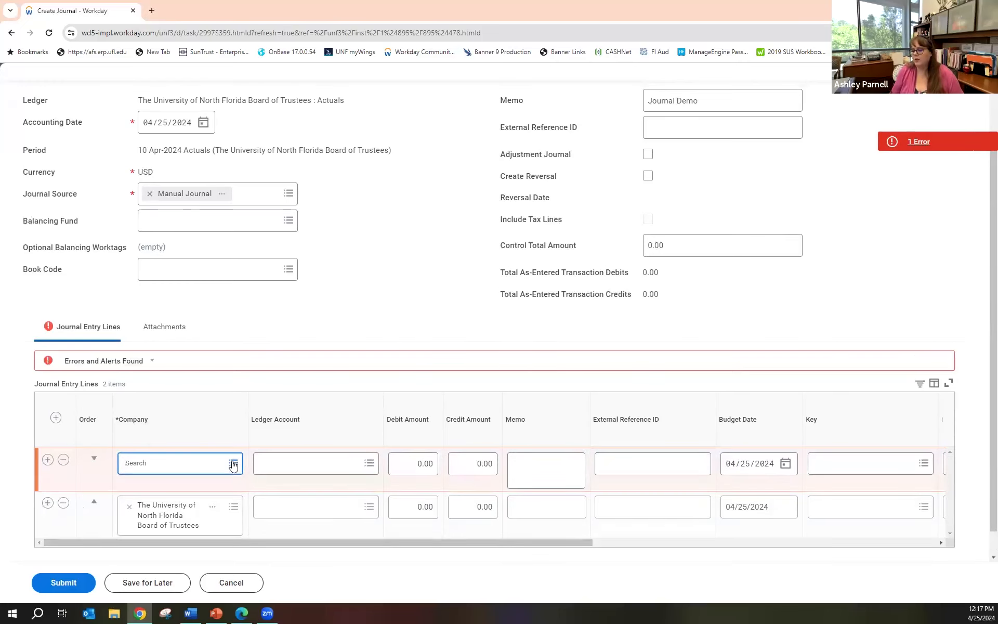
pyautogui.click(233, 463)
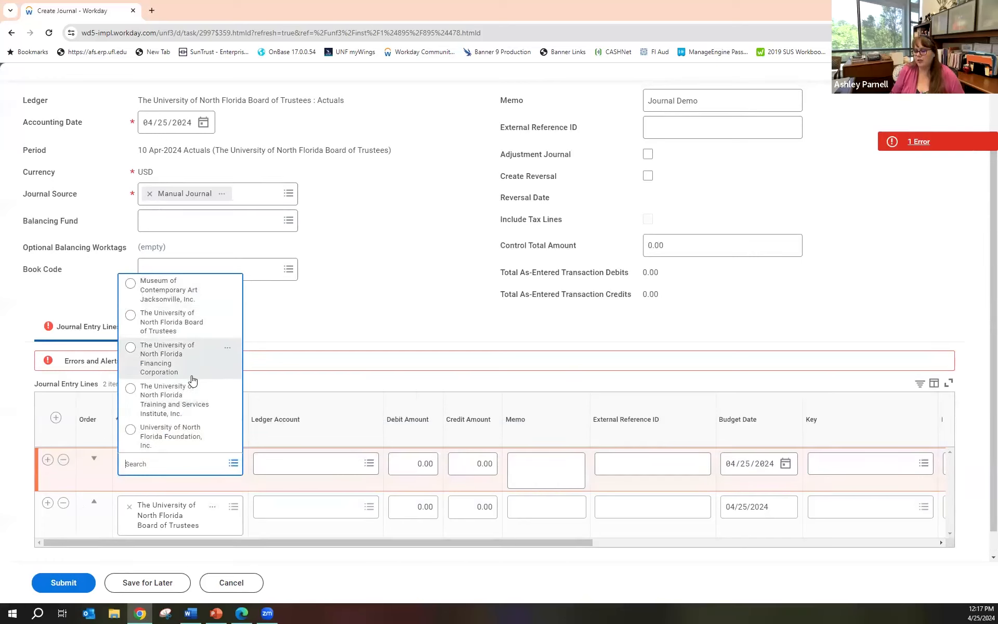
pyautogui.click(190, 436)
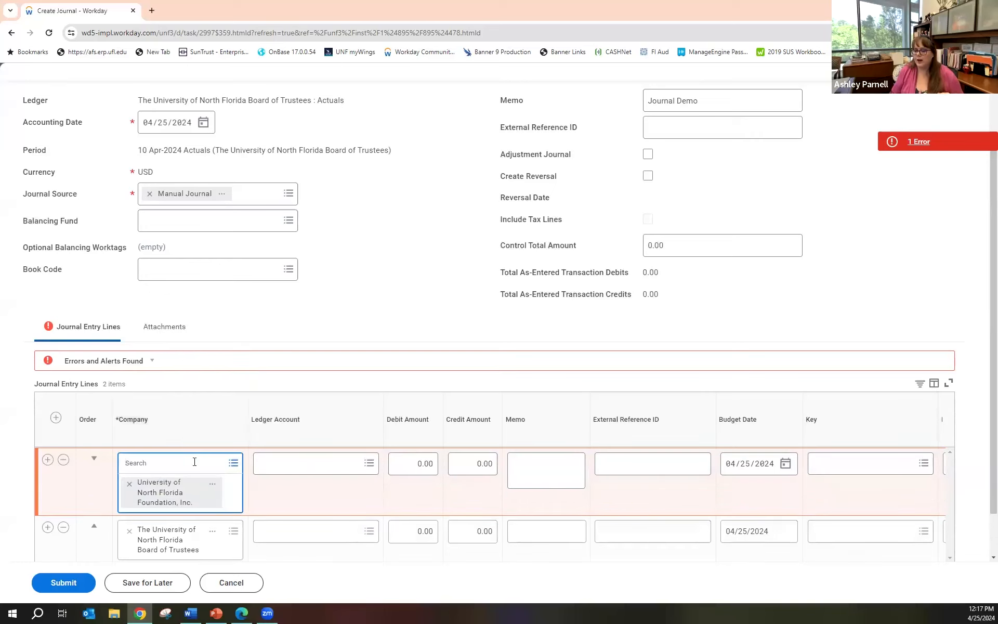
pyautogui.click(291, 311)
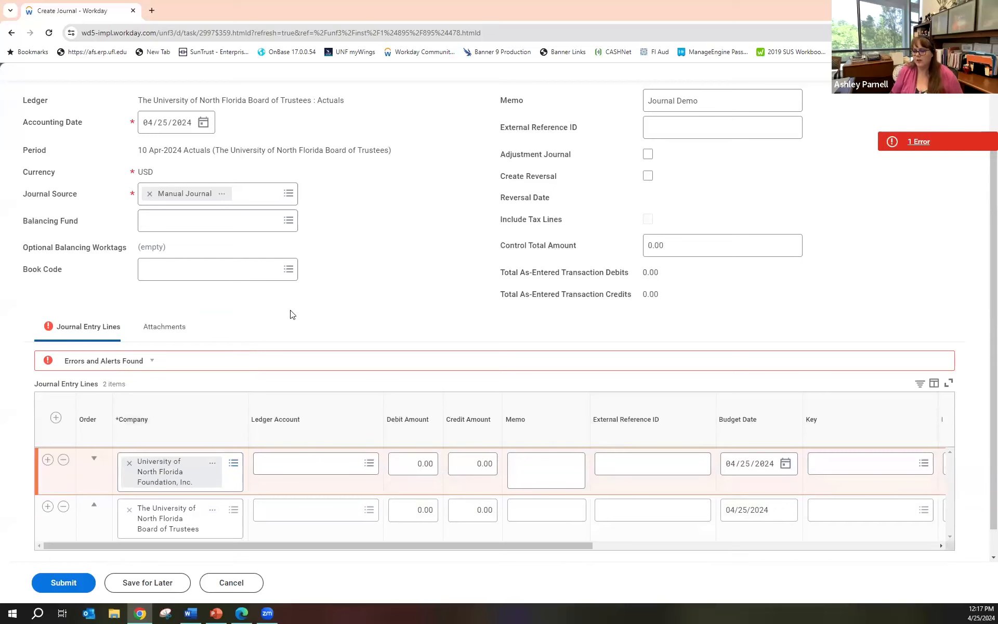
# Set the first line's ledger account to 711002:Food & Beverage, found by searching for "food", and its debit amount to 500
pyautogui.scroll(-1, 396, 376)
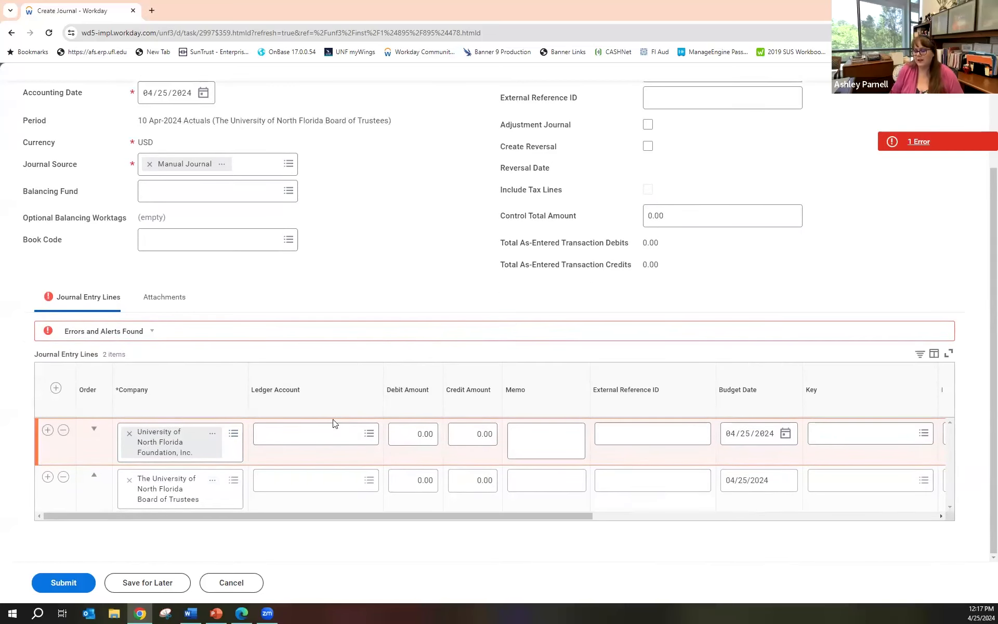
pyautogui.click(373, 440)
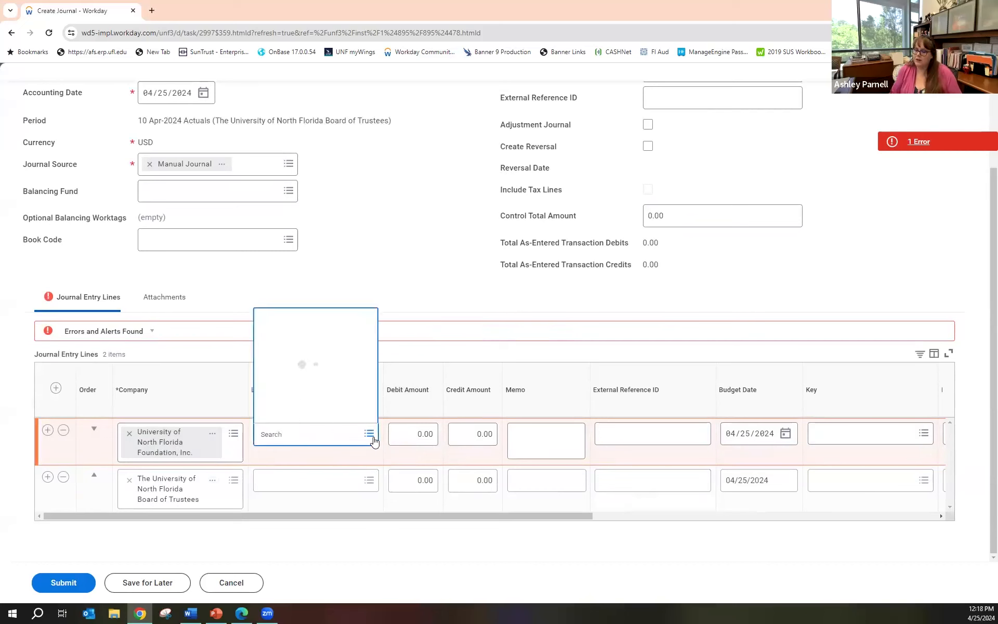
pyautogui.write('food')
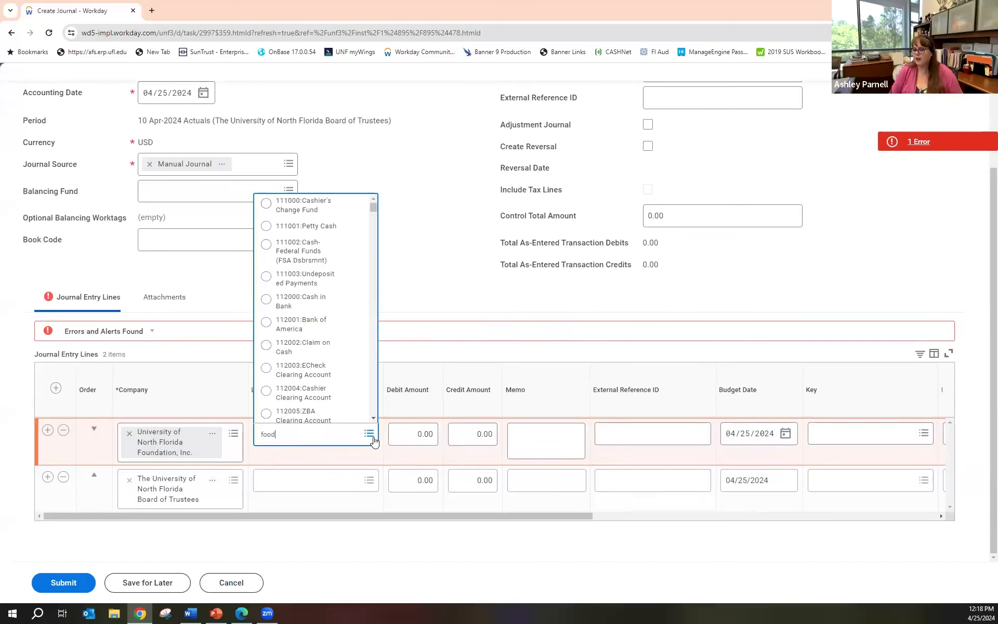
pyautogui.press('Return')
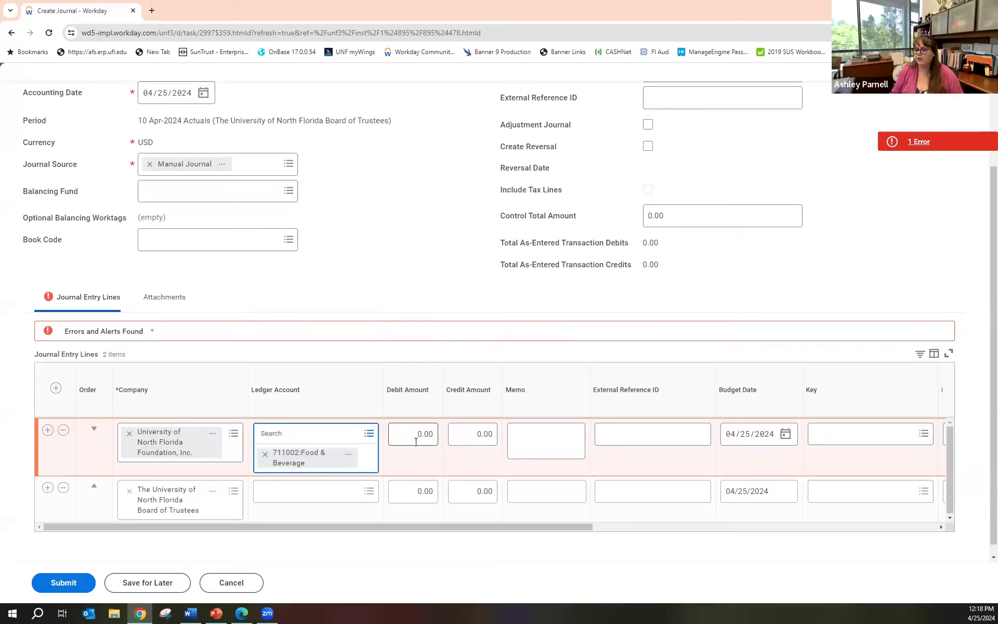
pyautogui.click(431, 436)
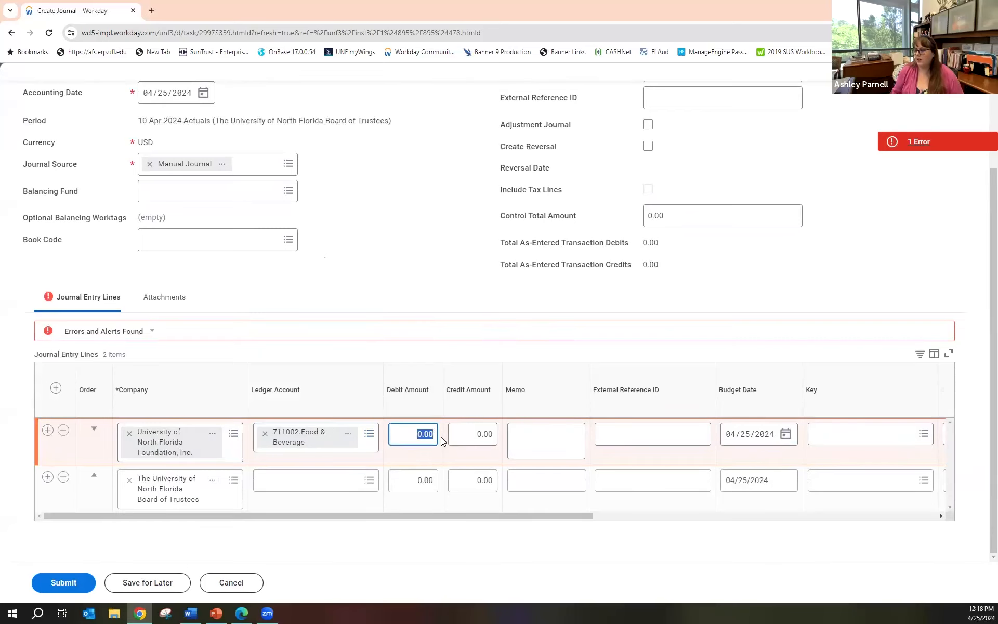
pyautogui.write('500')
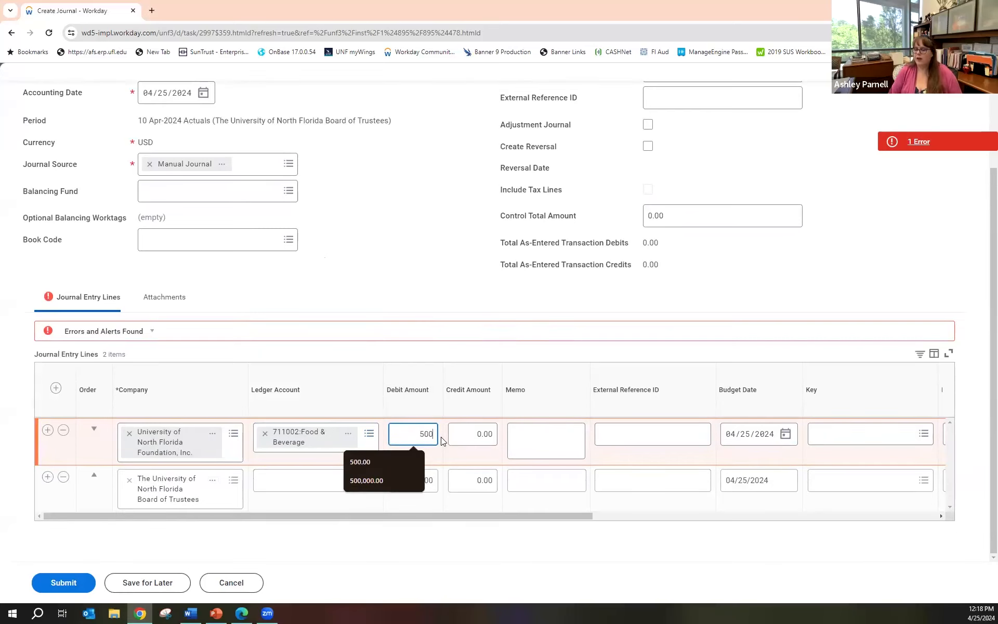
pyautogui.press('Tab')
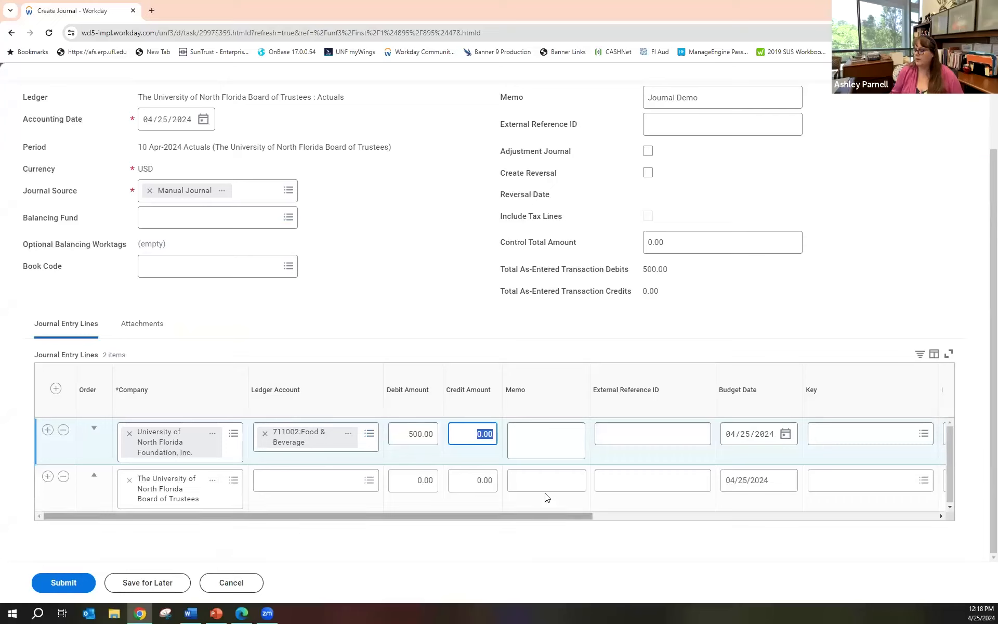
pyautogui.click(539, 445)
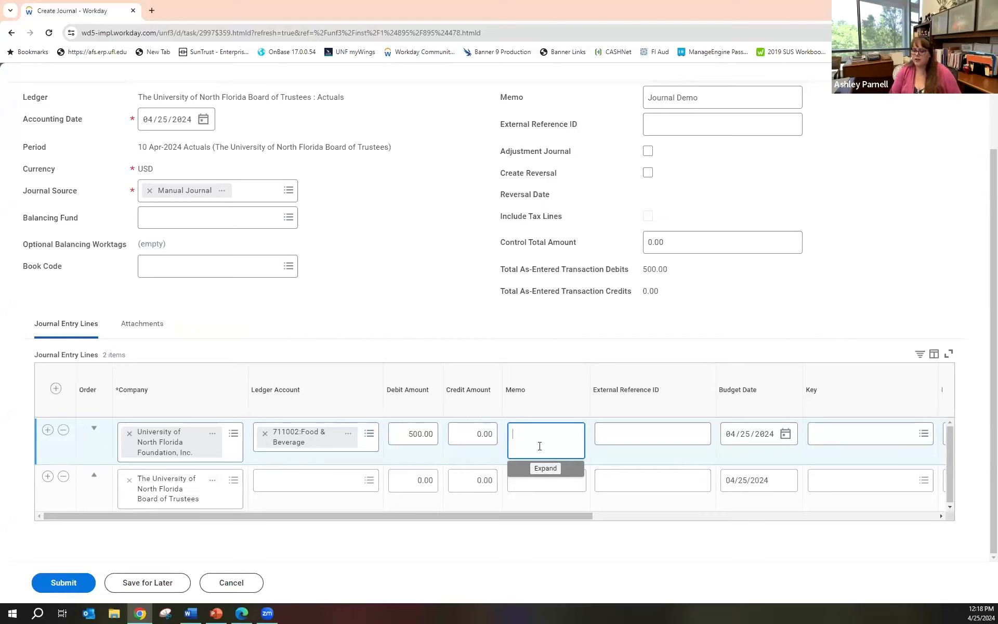
pyautogui.press('Tab')
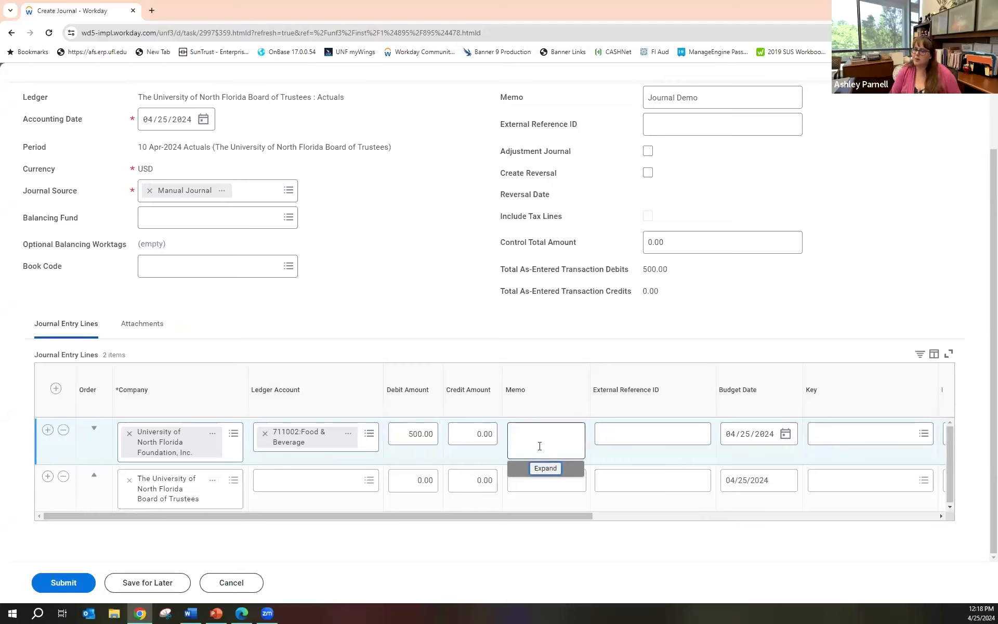
pyautogui.click(627, 442)
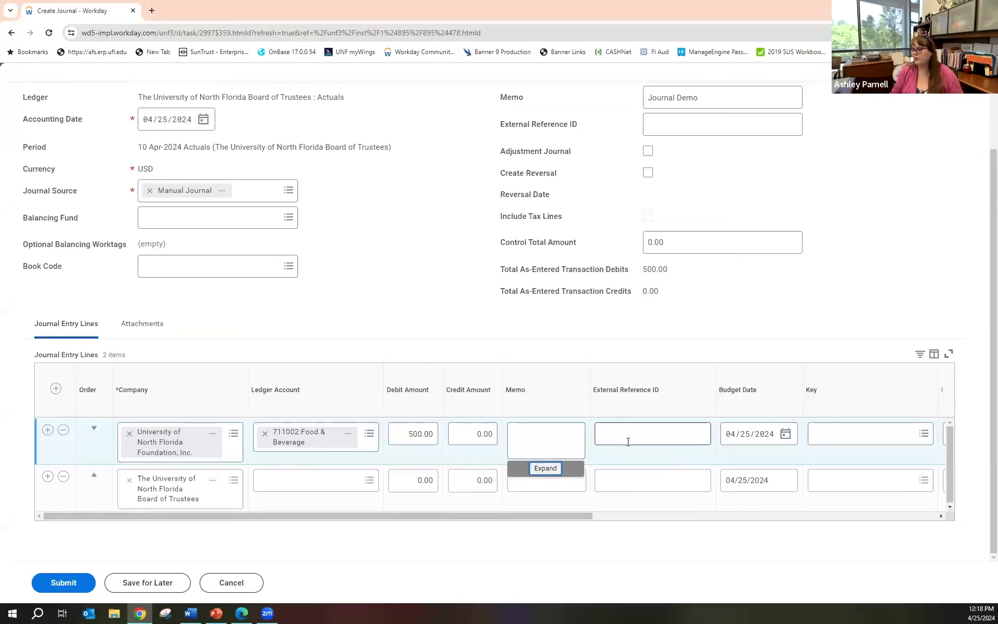
pyautogui.click(627, 442)
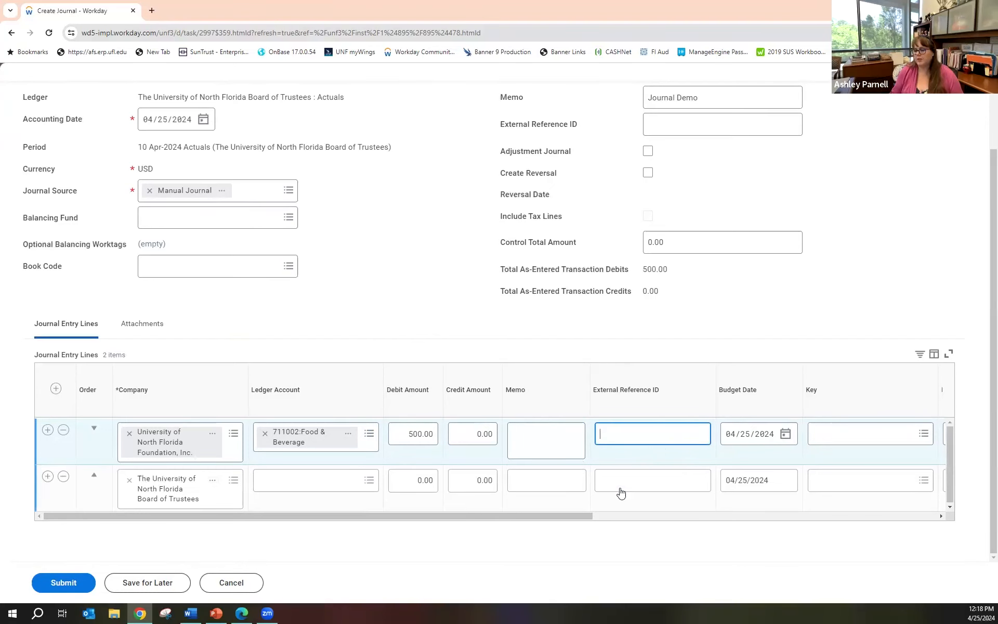
# Set the first line's key to KEY002367 FDN - MedNexus - Gift, found by searching for "fdn"
pyautogui.moveTo(570, 521); pyautogui.dragTo(696, 526)
pyautogui.click(753, 434)
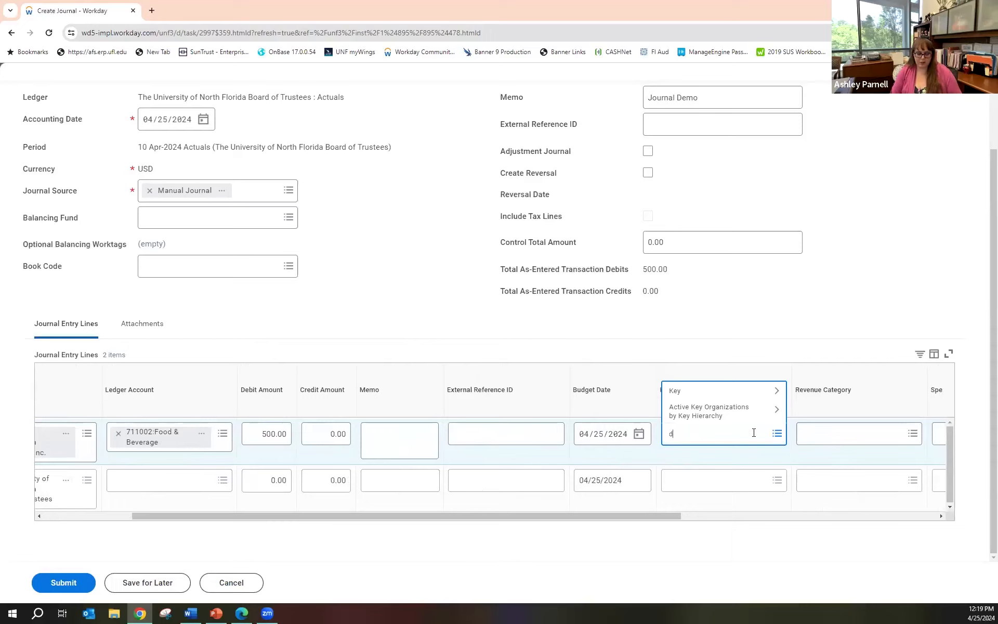
pyautogui.write('fdn')
pyautogui.press('Return')
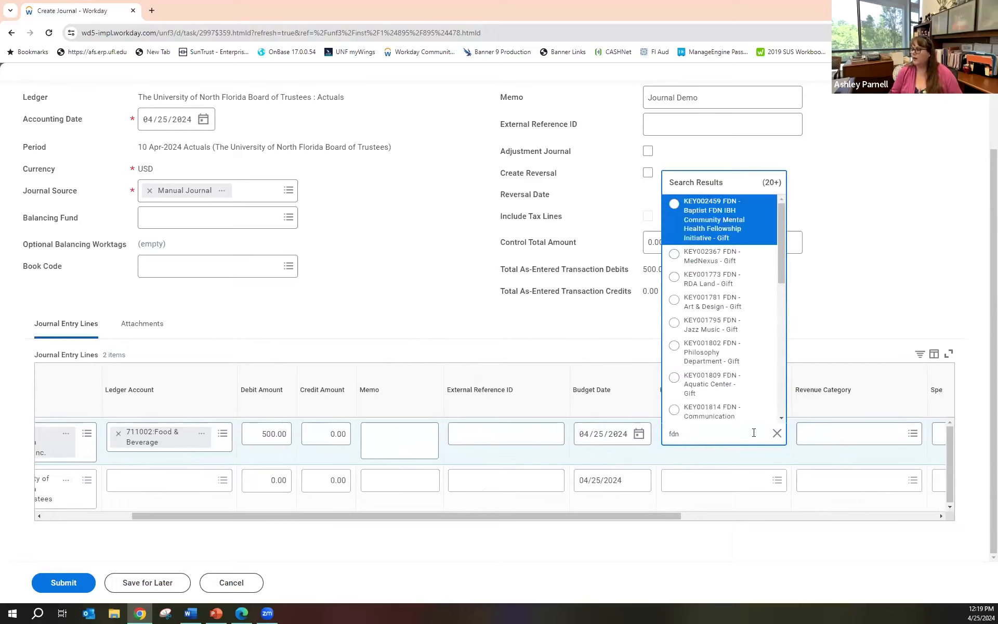
pyautogui.click(730, 268)
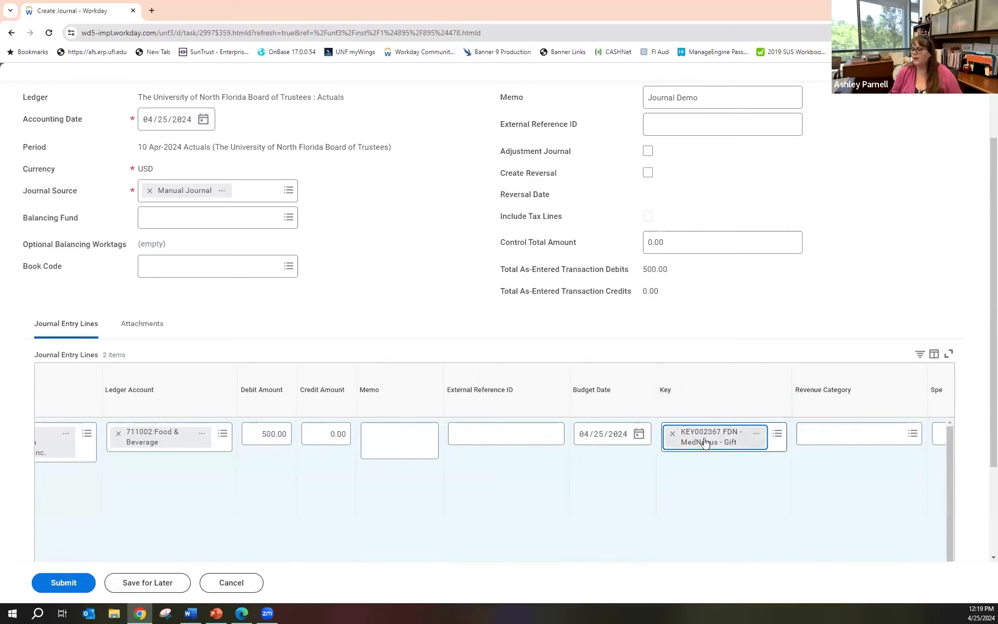
# Set the first line's spend category to SC099 Food Products, found by searching for "food"
pyautogui.scroll(-2, 963, 266)
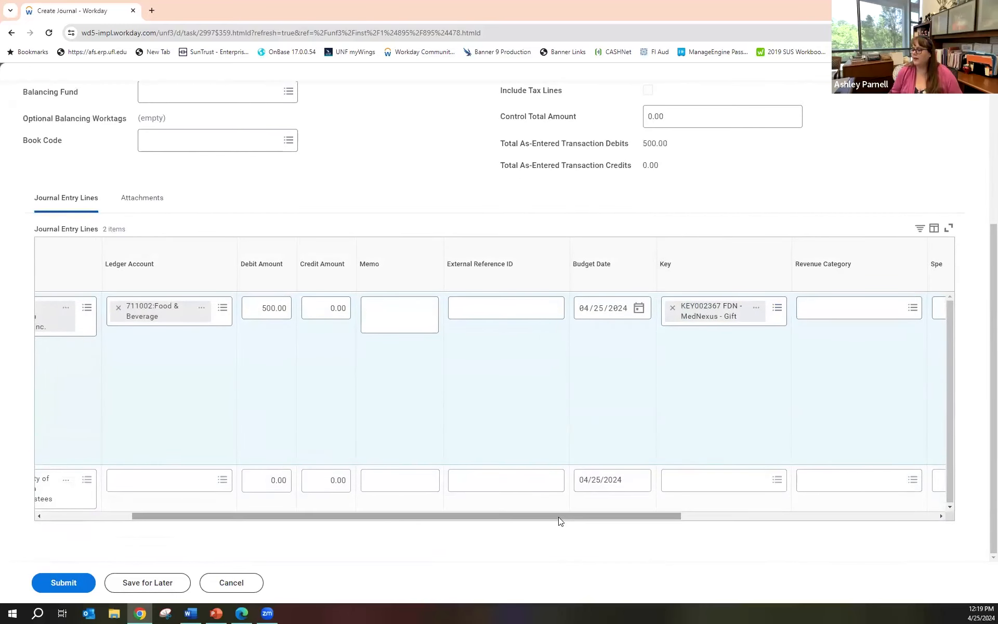
pyautogui.moveTo(559, 519); pyautogui.dragTo(452, 535)
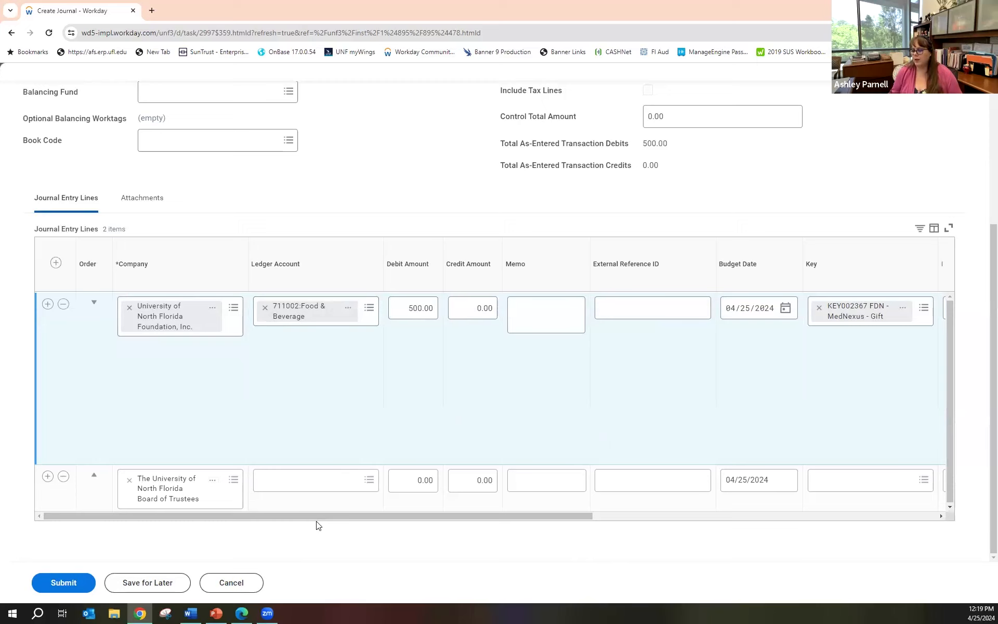
pyautogui.moveTo(311, 514); pyautogui.dragTo(583, 552)
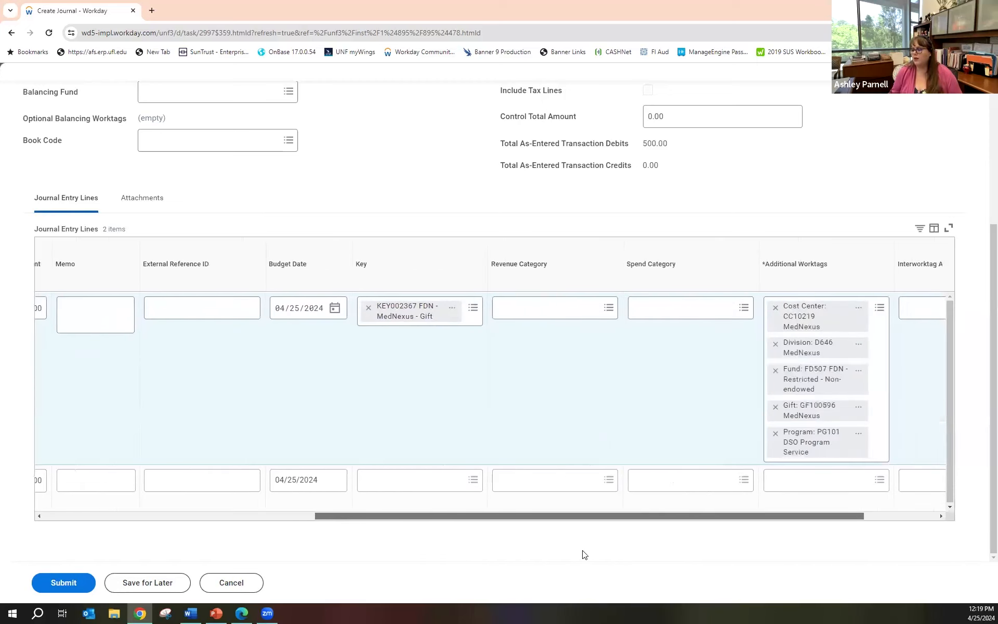
pyautogui.click(684, 310)
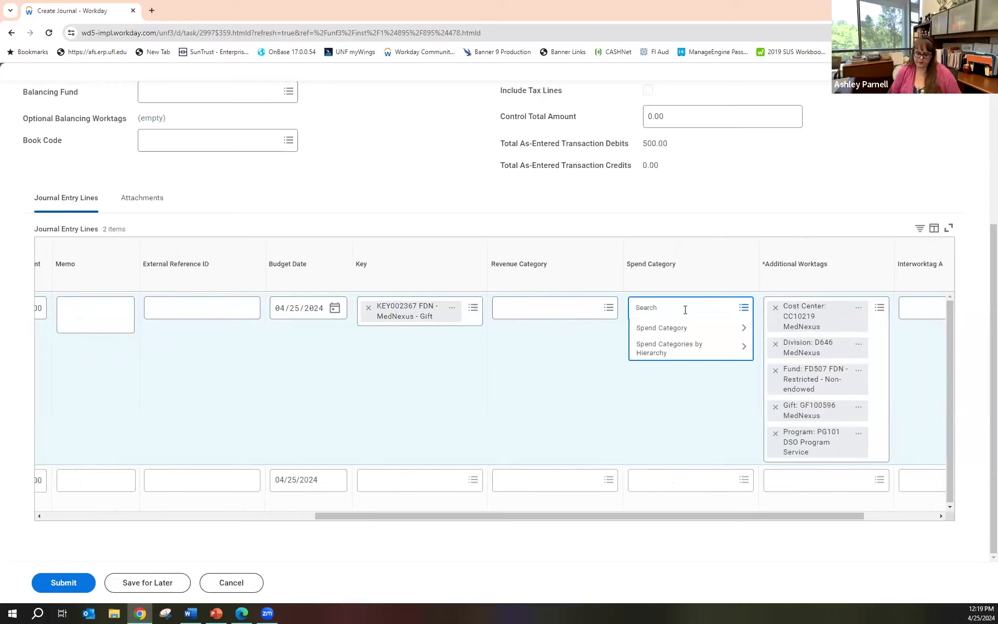
pyautogui.write('food')
pyautogui.press('Return')
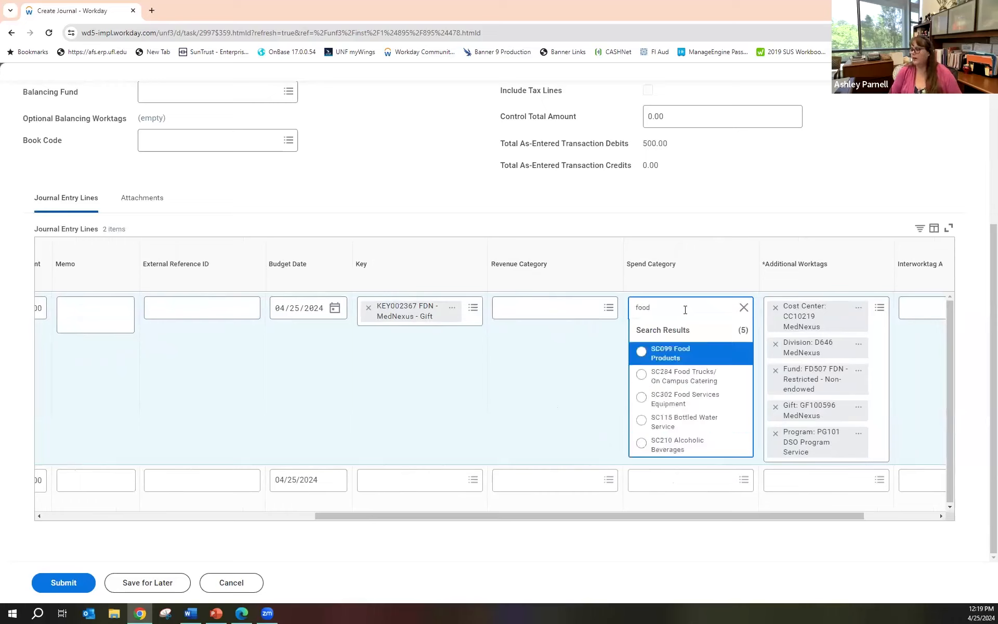
pyautogui.click(640, 351)
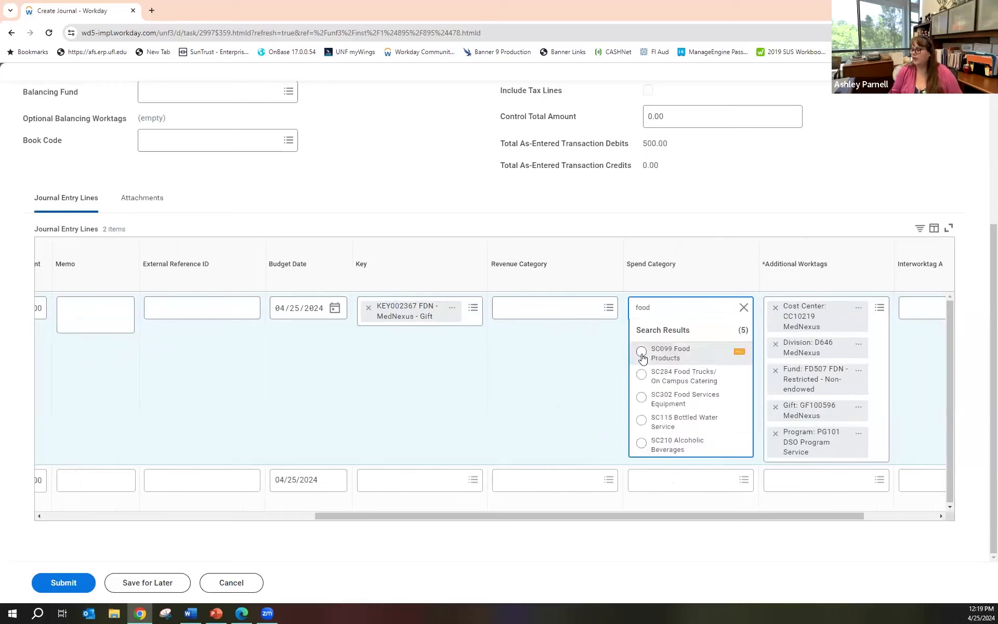
pyautogui.click(613, 517)
# Set the second line's ledger account to 711002:Food & Beverage, found by searching for "food", and its credit amount to 500
pyautogui.moveTo(612, 522); pyautogui.dragTo(500, 525)
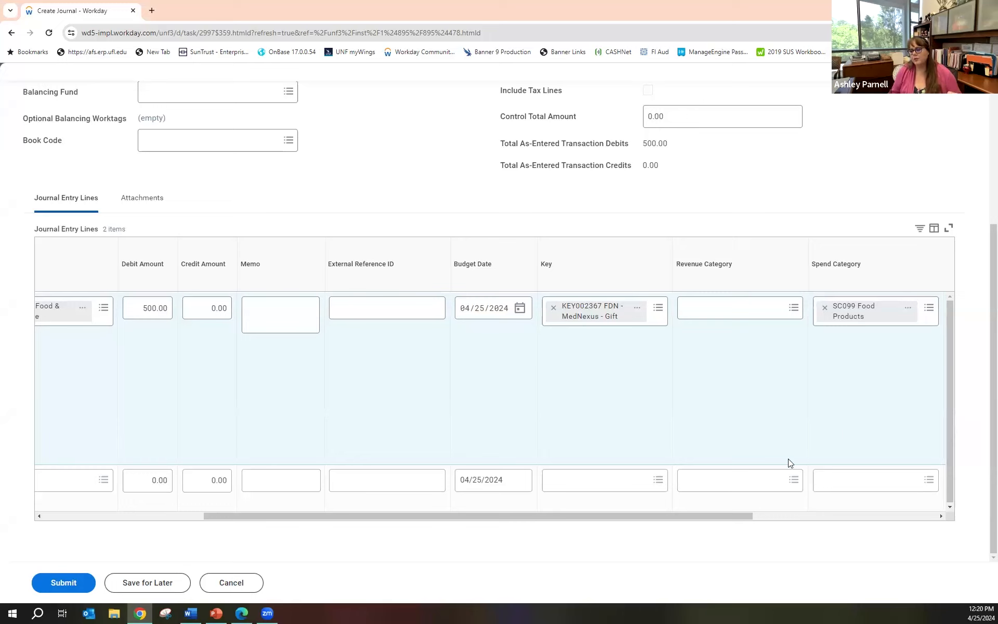
pyautogui.moveTo(642, 515); pyautogui.dragTo(407, 516)
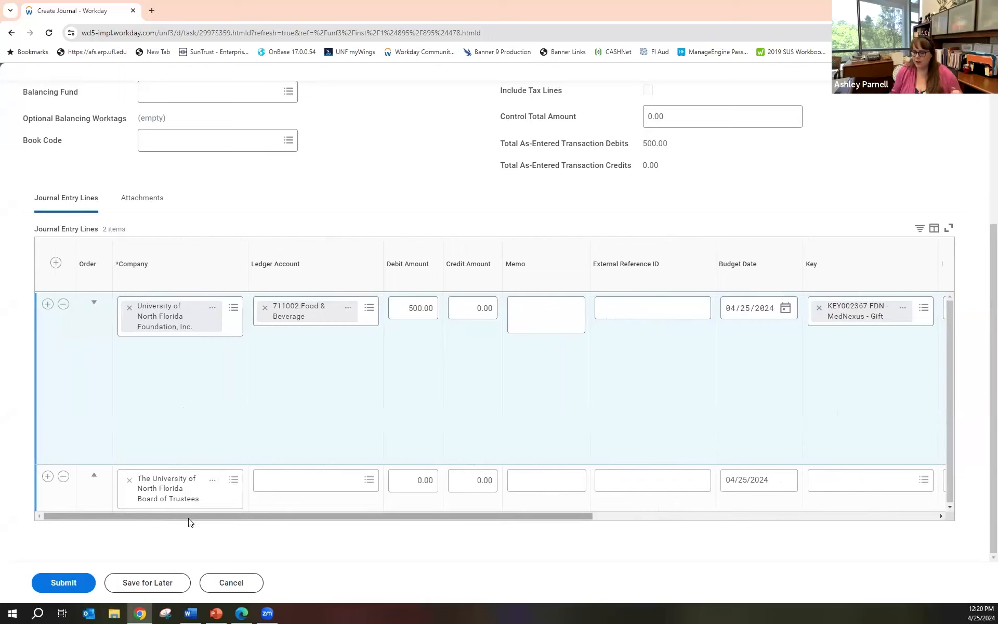
pyautogui.click(287, 488)
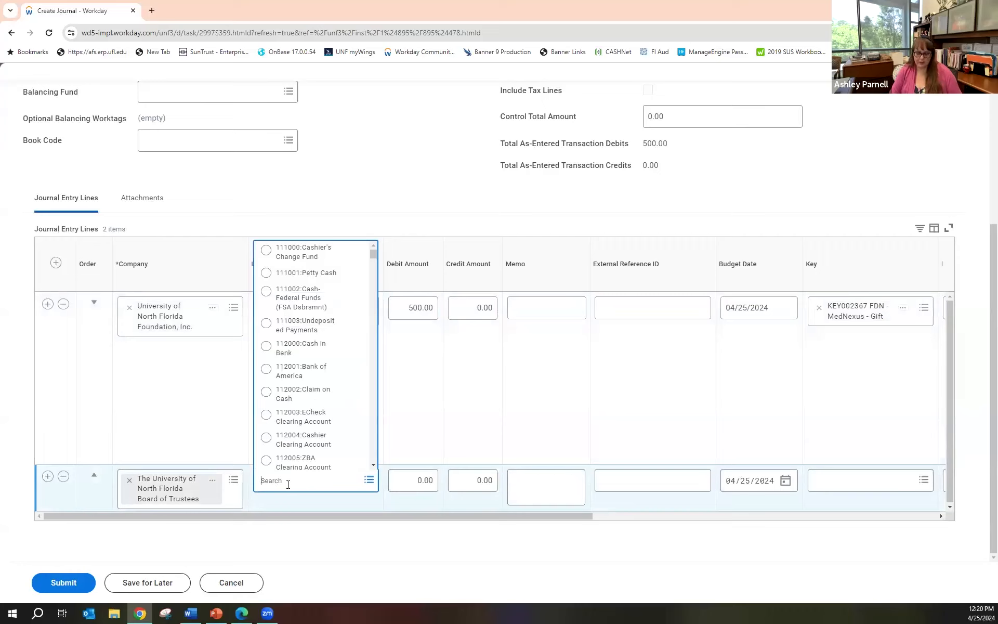
pyautogui.write('food')
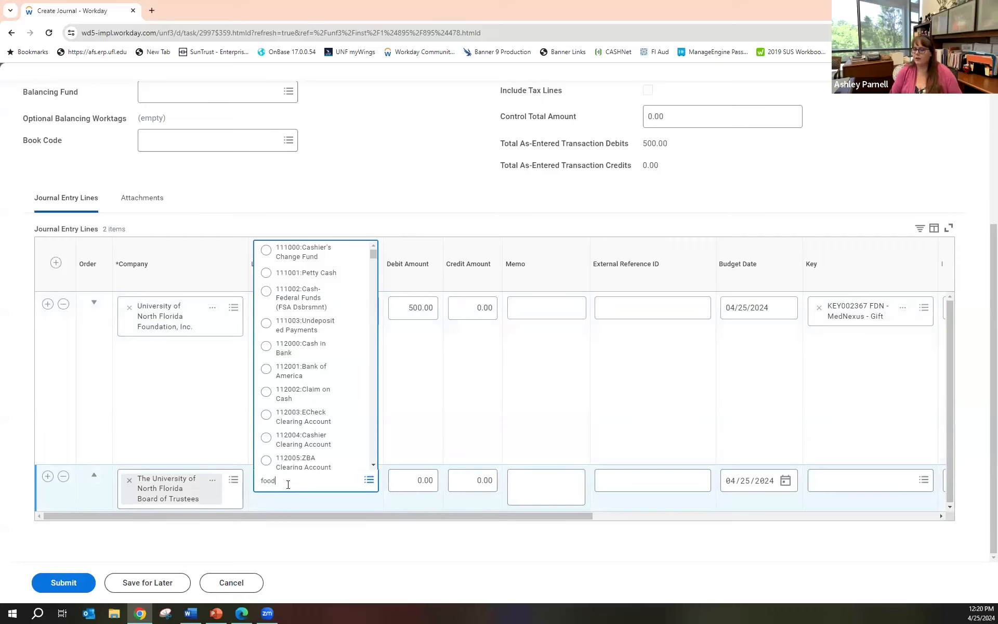
pyautogui.press('Return')
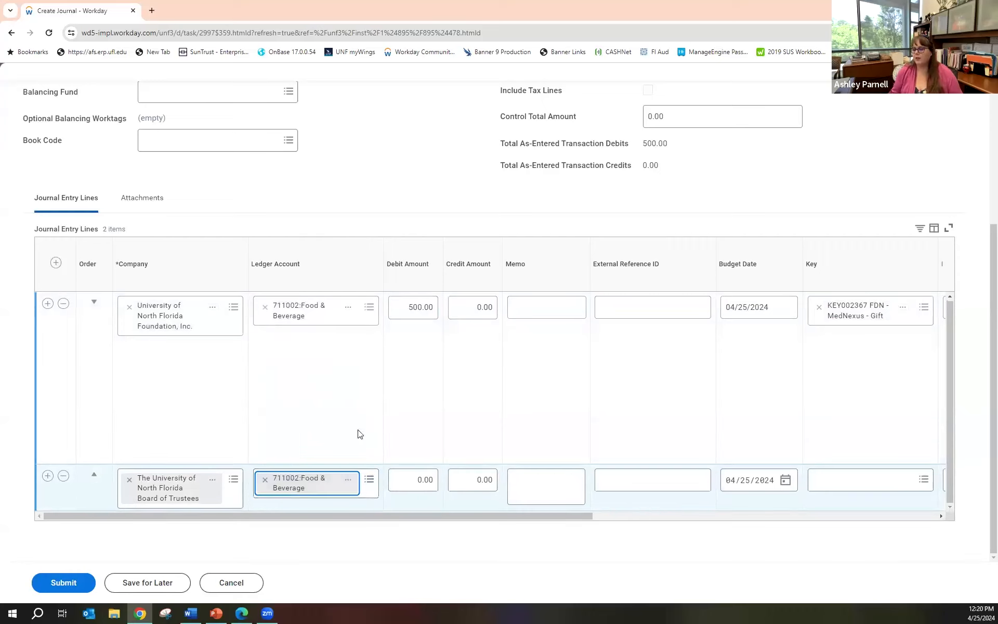
pyautogui.click(465, 482)
pyautogui.write('500')
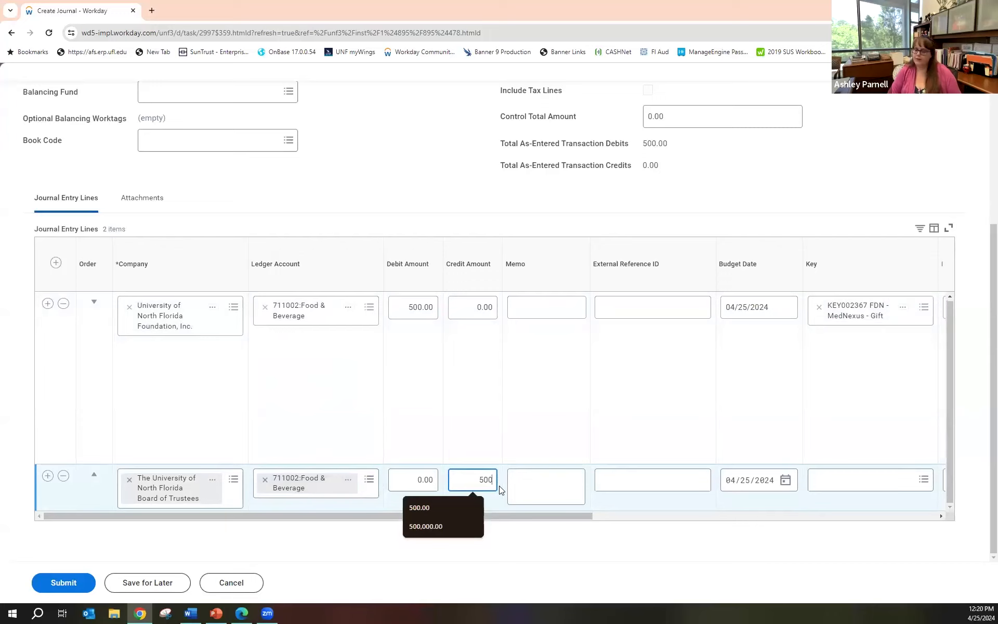
pyautogui.press('Tab')
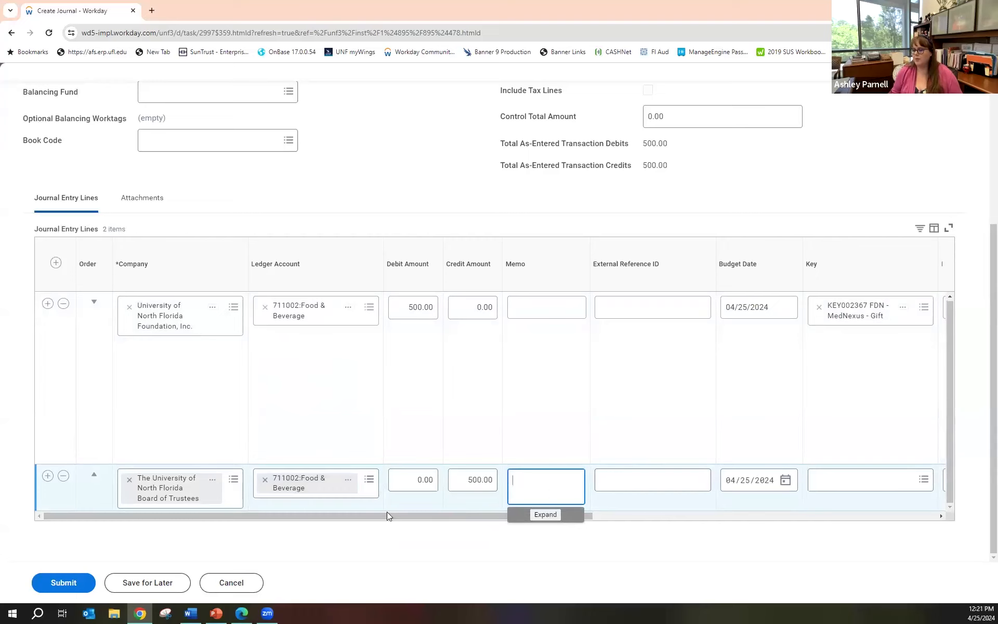
# Set the second line's key to KEY000031 Controller - E&G, found by searching for "controller"
pyautogui.moveTo(389, 514); pyautogui.dragTo(577, 547)
pyautogui.click(512, 479)
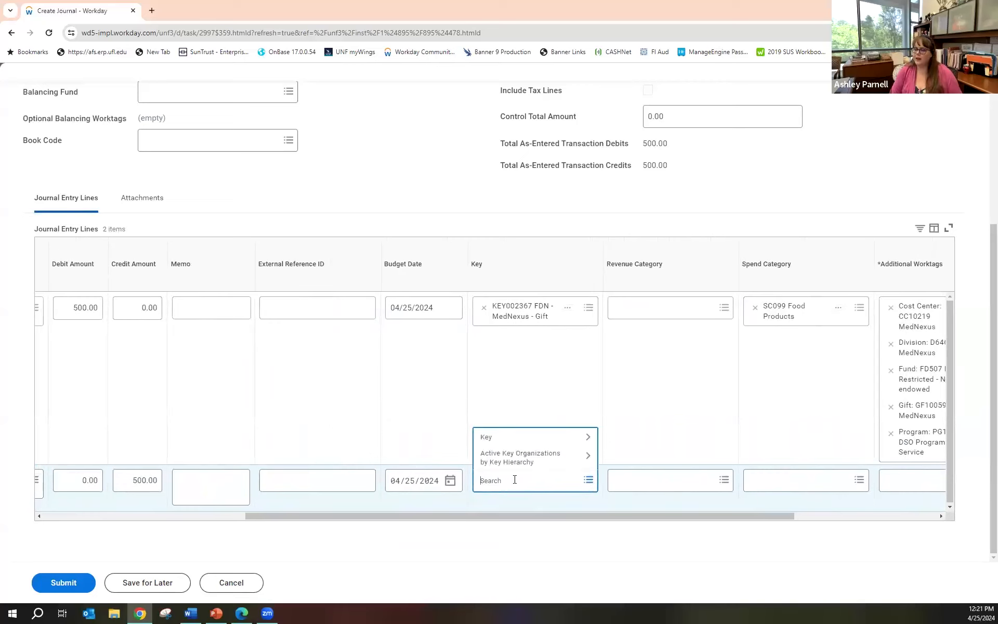
pyautogui.write('controller')
pyautogui.press('Return')
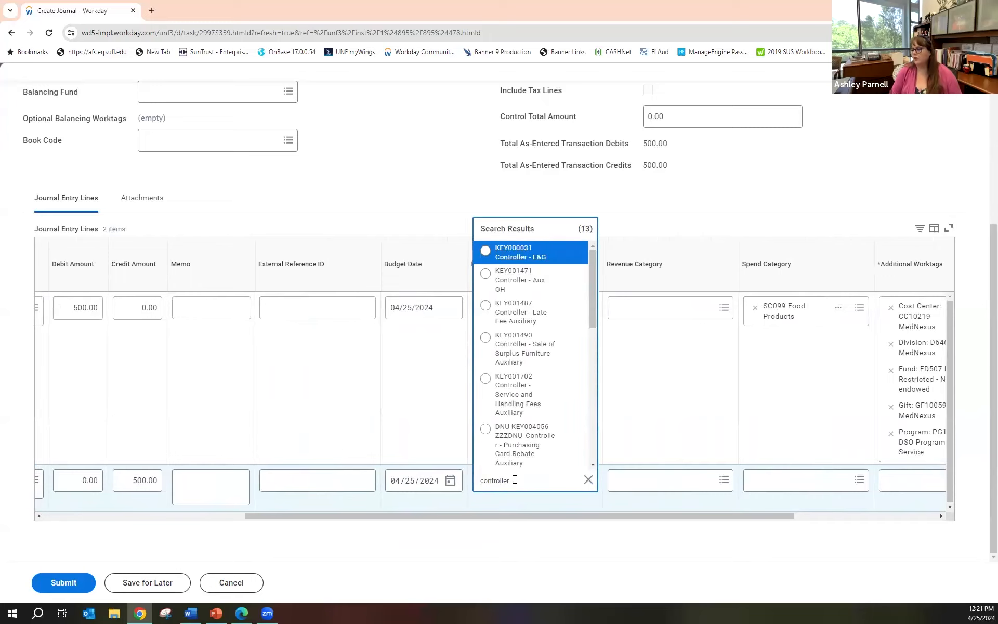
pyautogui.click(513, 254)
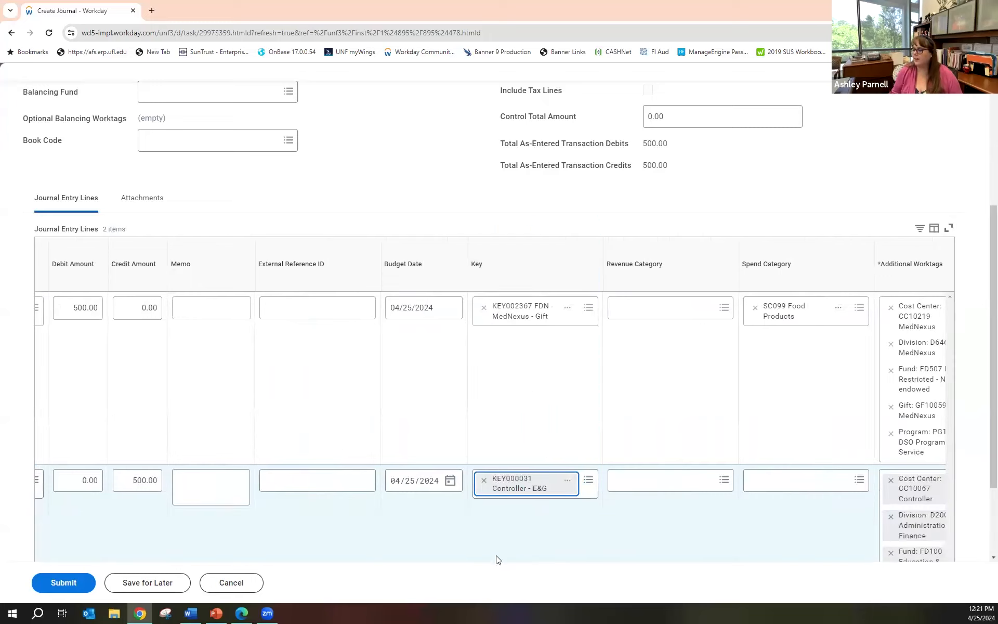
pyautogui.scroll(-2, 981, 377)
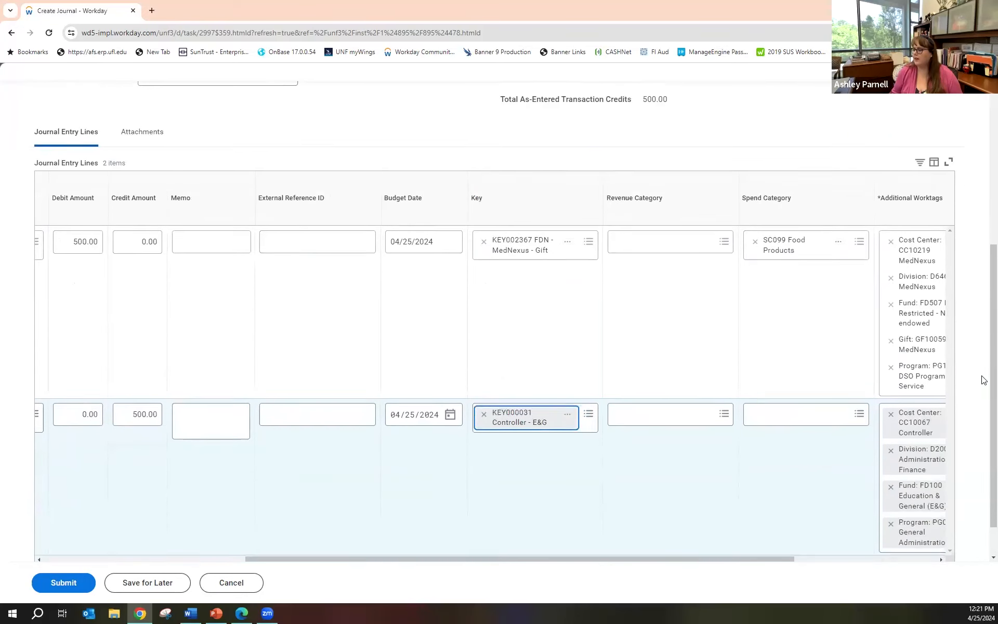
# Set the second line's spend category to SC099 Food Products, found by searching for "food"
pyautogui.click(773, 383)
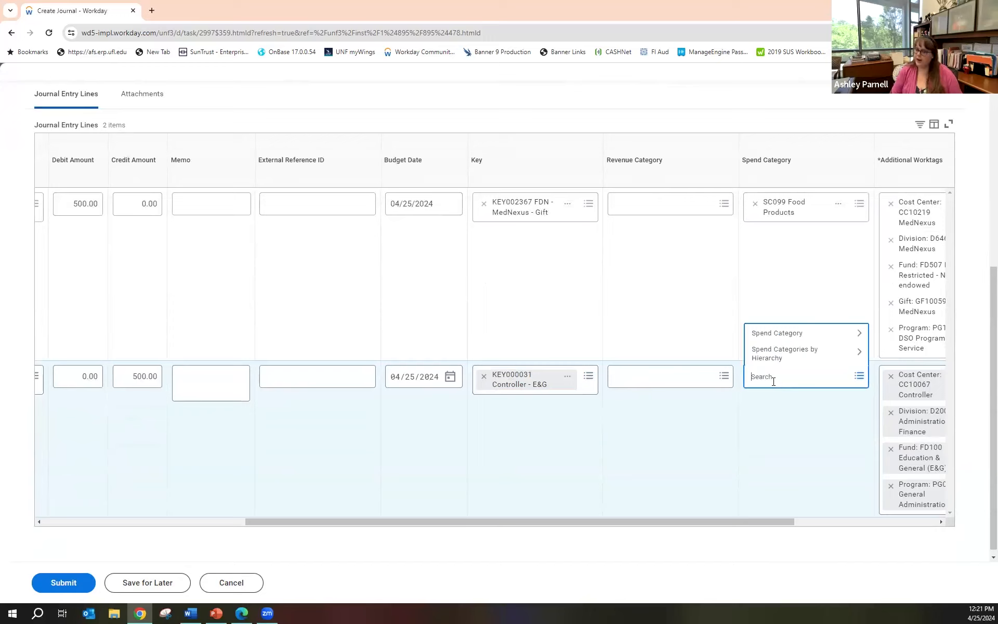
pyautogui.write('food')
pyautogui.press('Return')
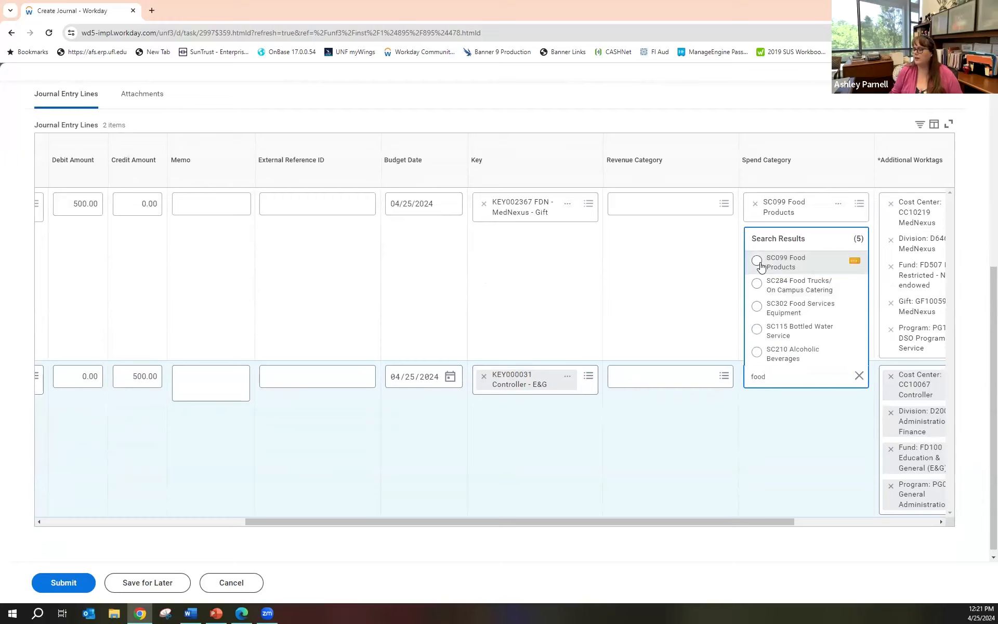
pyautogui.click(760, 262)
# Attach the file "TEST Attachment" from the Workday Implementation folder to the journal
pyautogui.moveTo(780, 521); pyautogui.dragTo(576, 586)
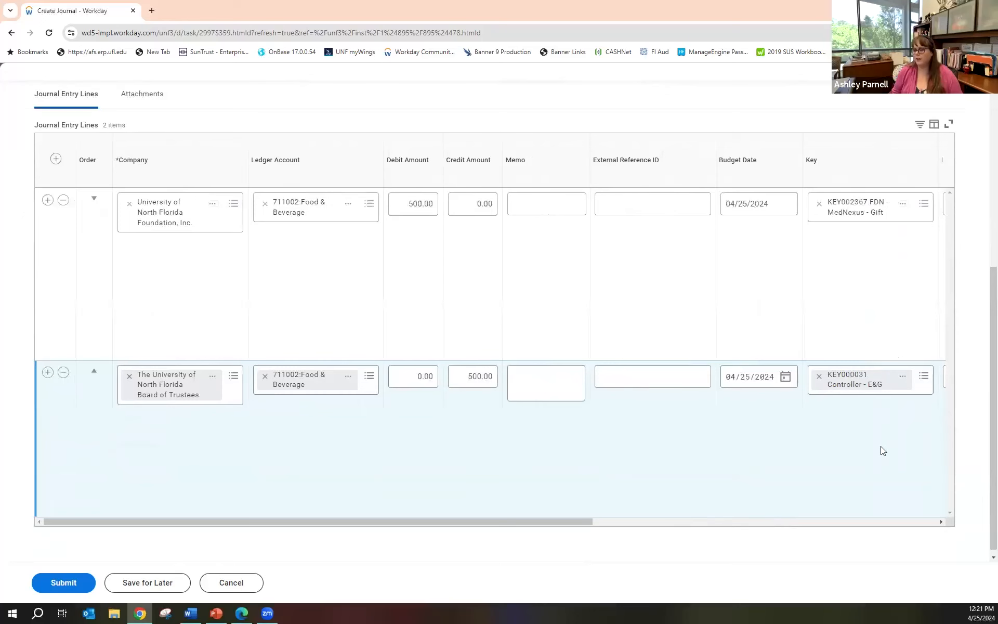
pyautogui.scroll(3, 932, 465)
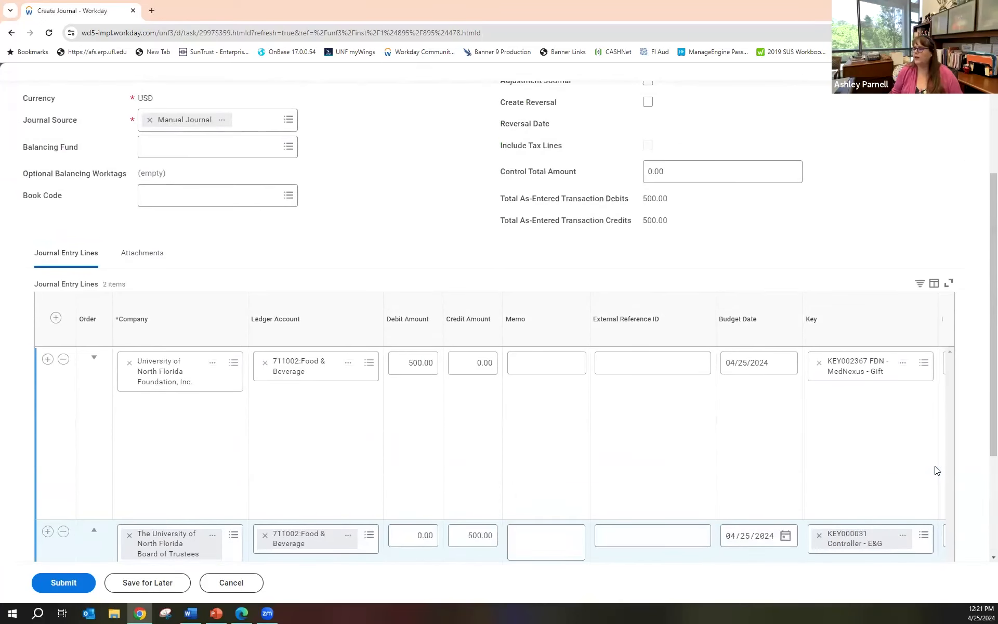
pyautogui.scroll(1, 936, 470)
pyautogui.scroll(-1, 692, 413)
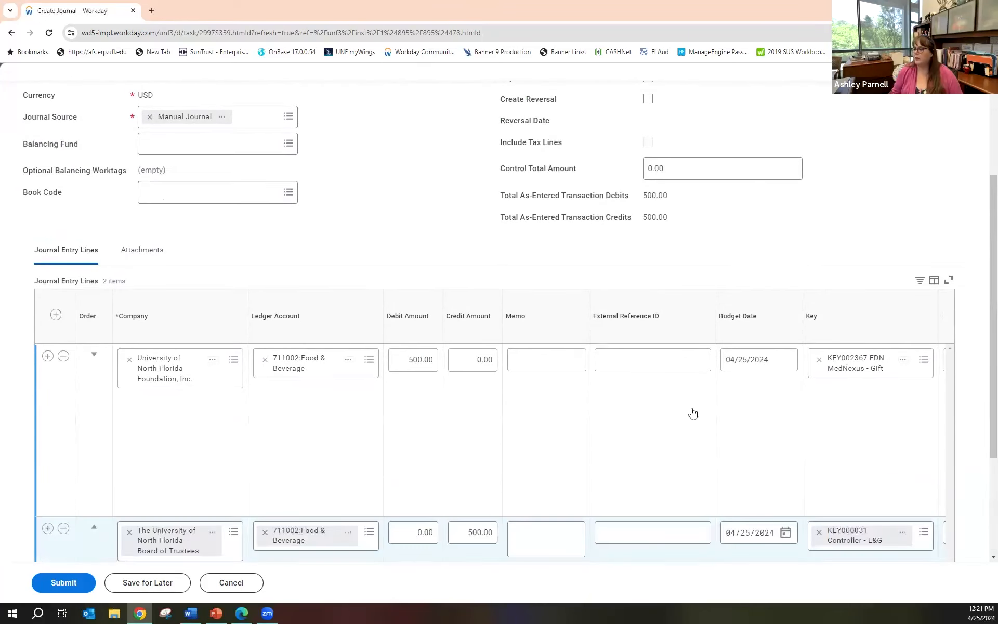
pyautogui.click(130, 265)
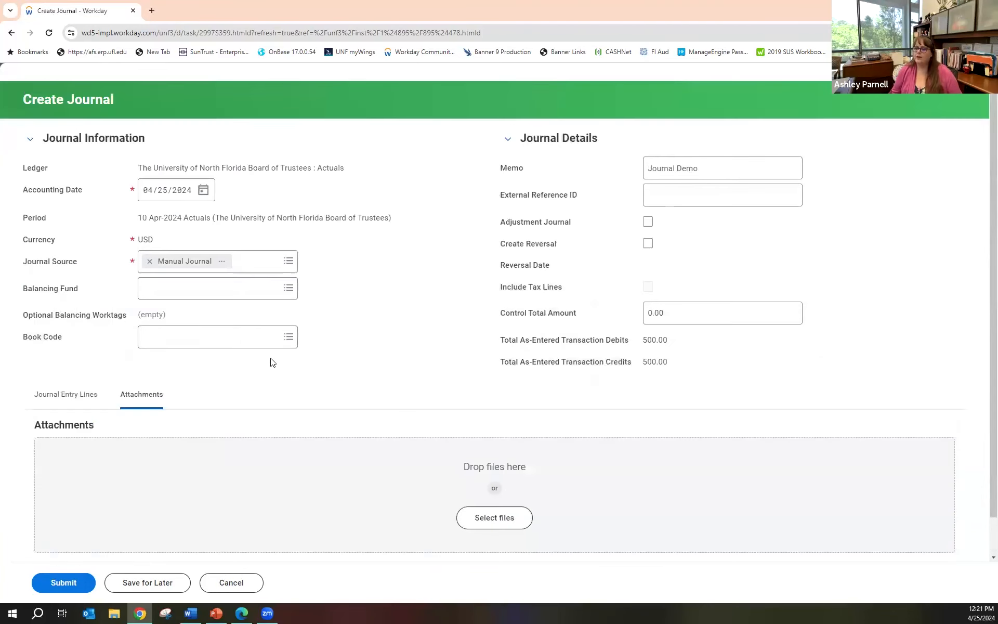
pyautogui.hotkey('alt', 'Tab')
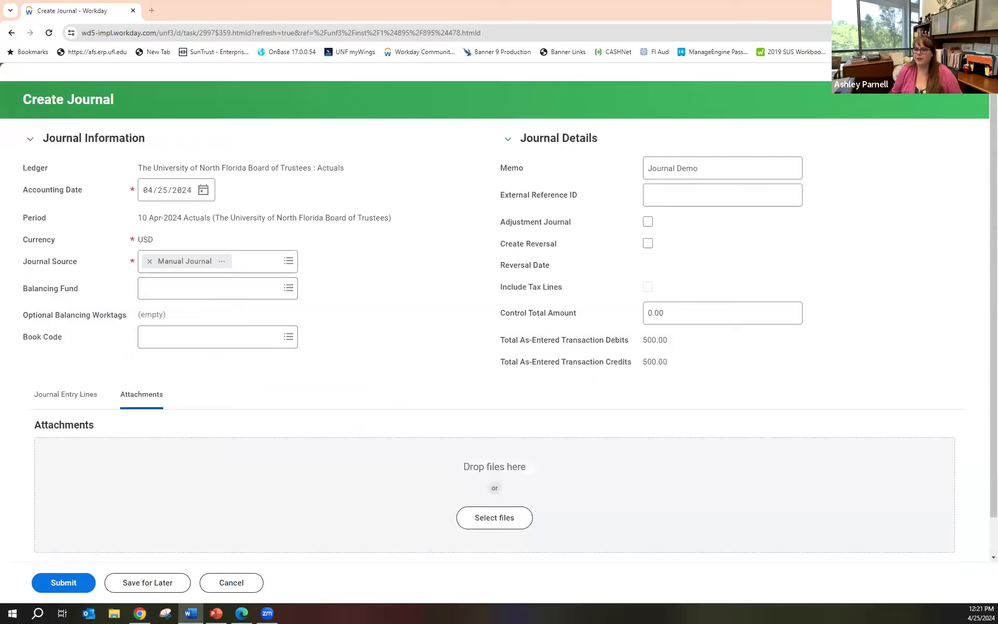
pyautogui.click(494, 517)
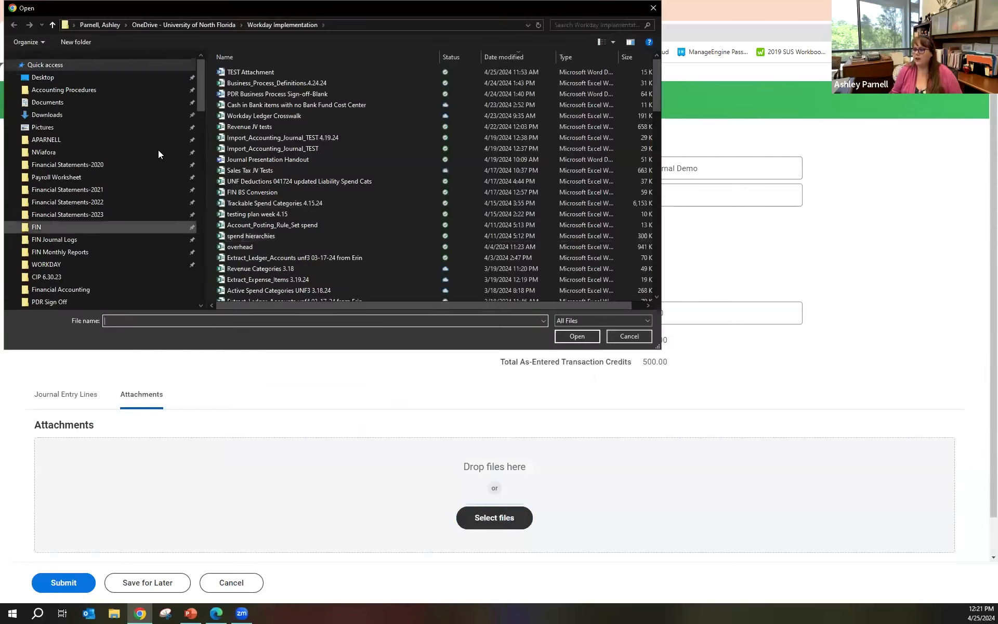
pyautogui.click(252, 75)
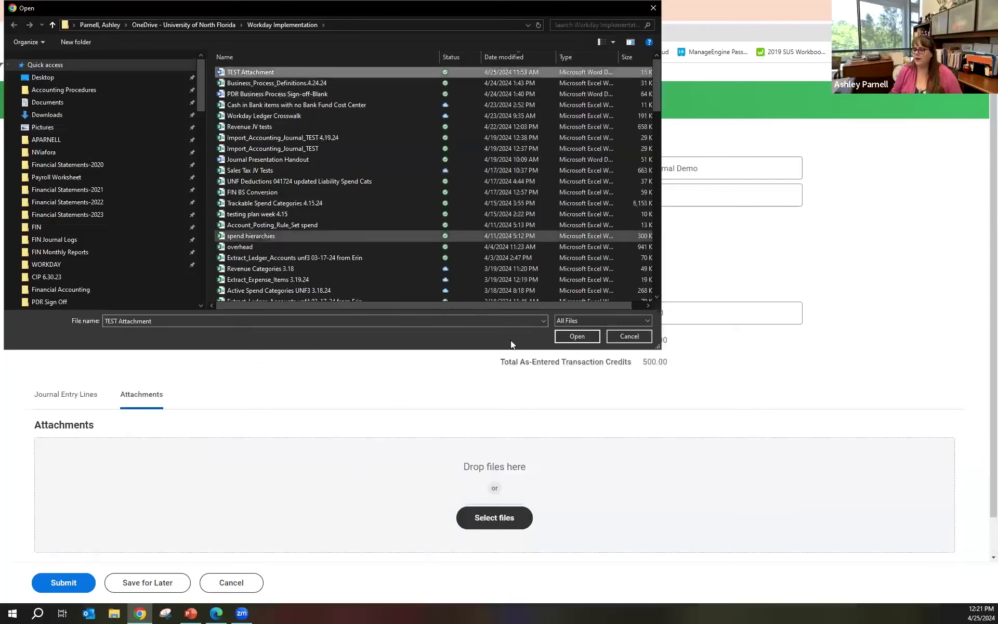
pyautogui.click(590, 339)
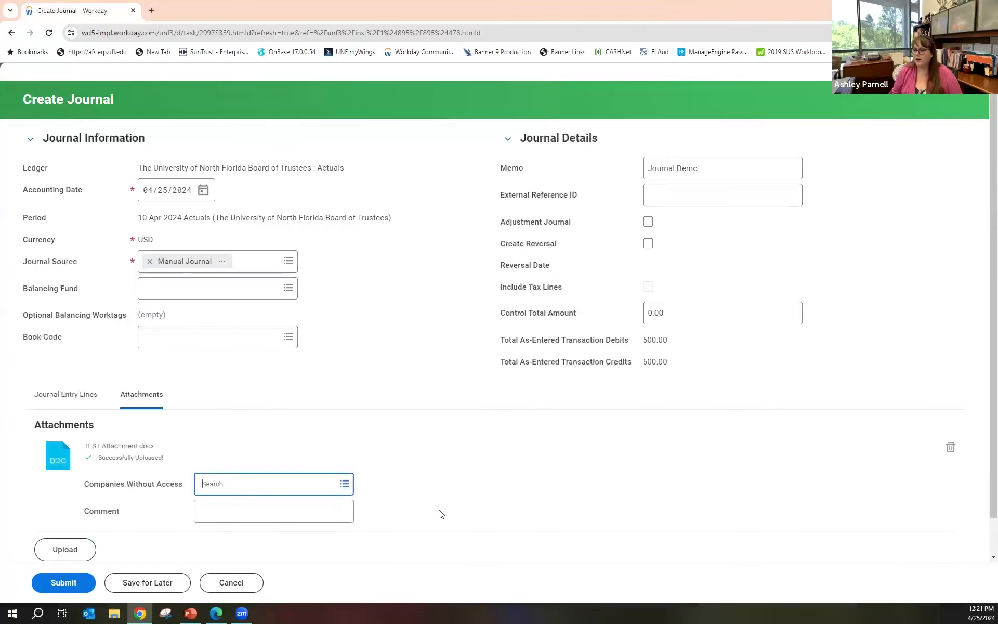
# Review both journal entry lines, from company, ledger account and amounts through to keys, spend categories and additional worktags
pyautogui.click(45, 395)
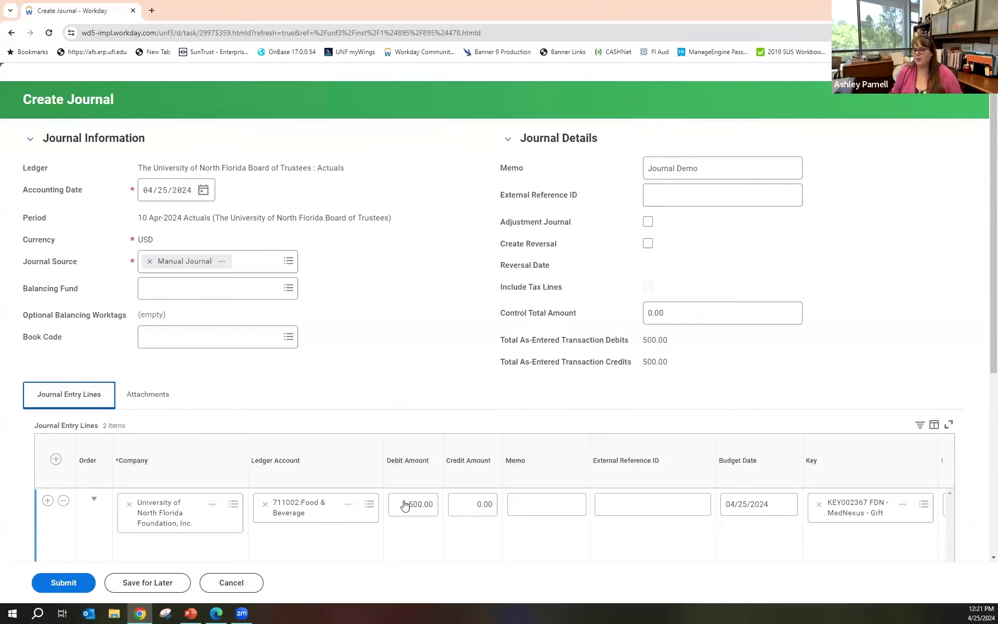
pyautogui.scroll(-1, 401, 505)
pyautogui.scroll(-1, 400, 506)
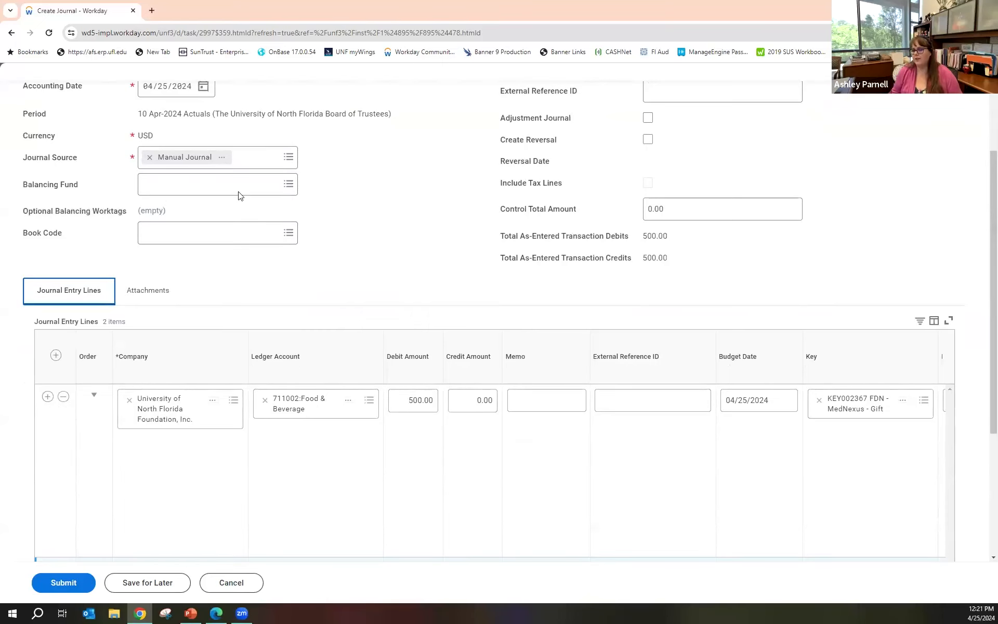
pyautogui.scroll(-2, 327, 426)
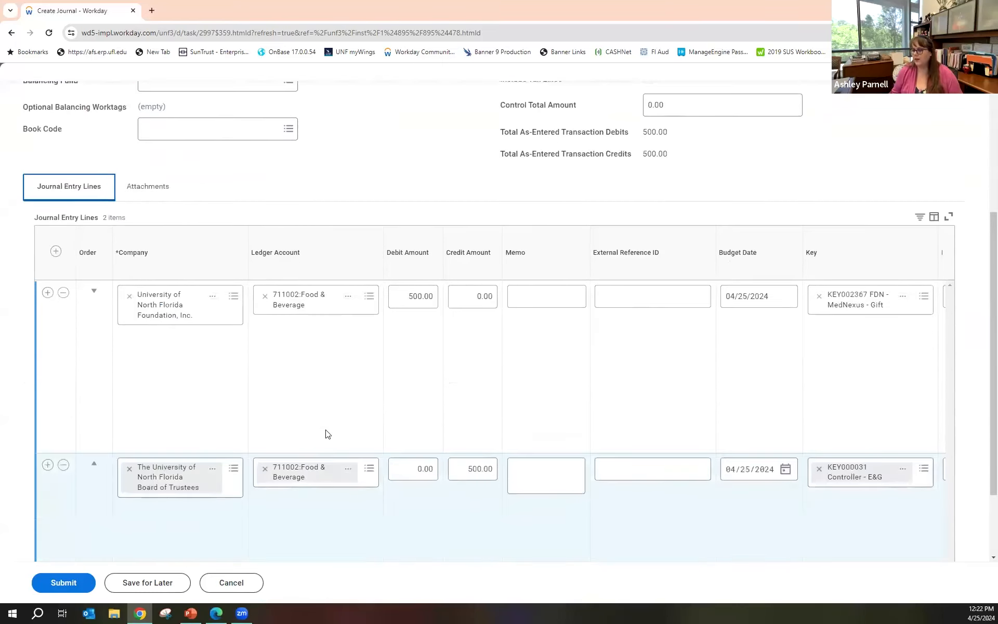
pyautogui.scroll(-2, 308, 464)
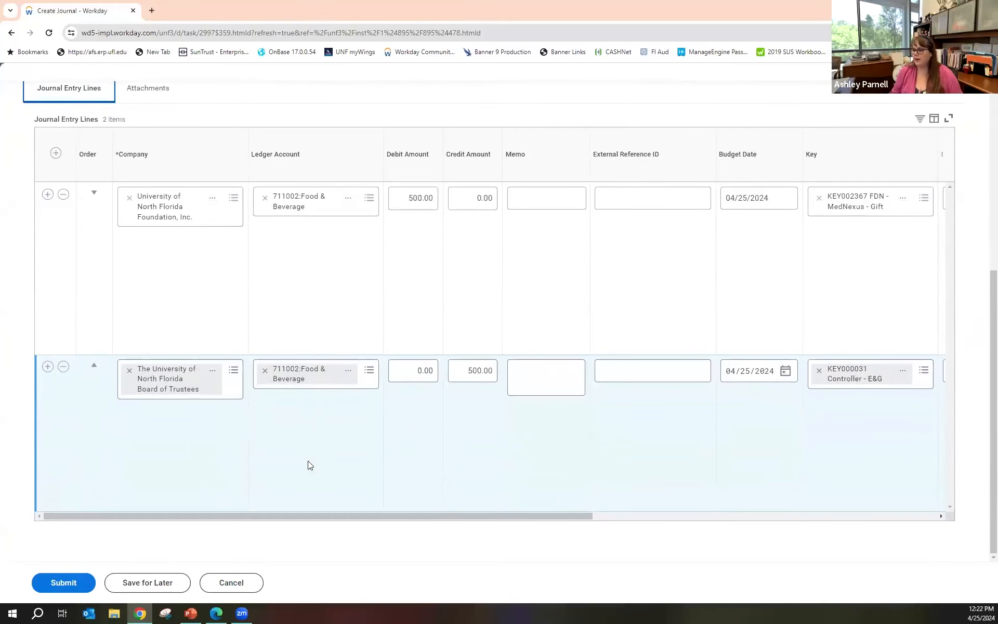
pyautogui.moveTo(293, 513); pyautogui.dragTo(632, 533)
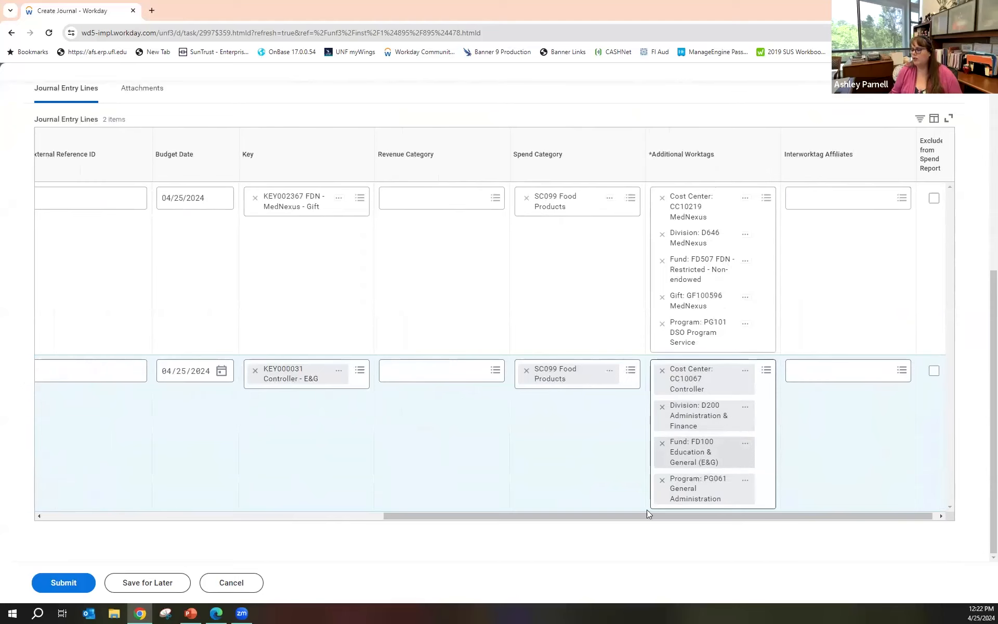
pyautogui.moveTo(638, 520); pyautogui.dragTo(294, 550)
# Set the journal's balancing fund to FD100 Education & General (E&G)
pyautogui.scroll(4, 295, 549)
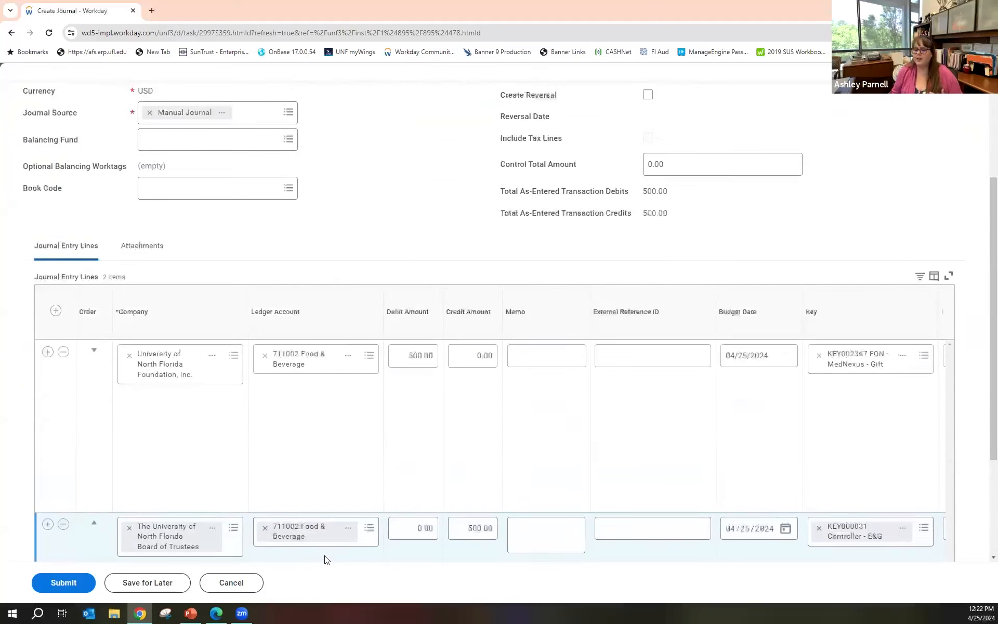
pyautogui.click(185, 190)
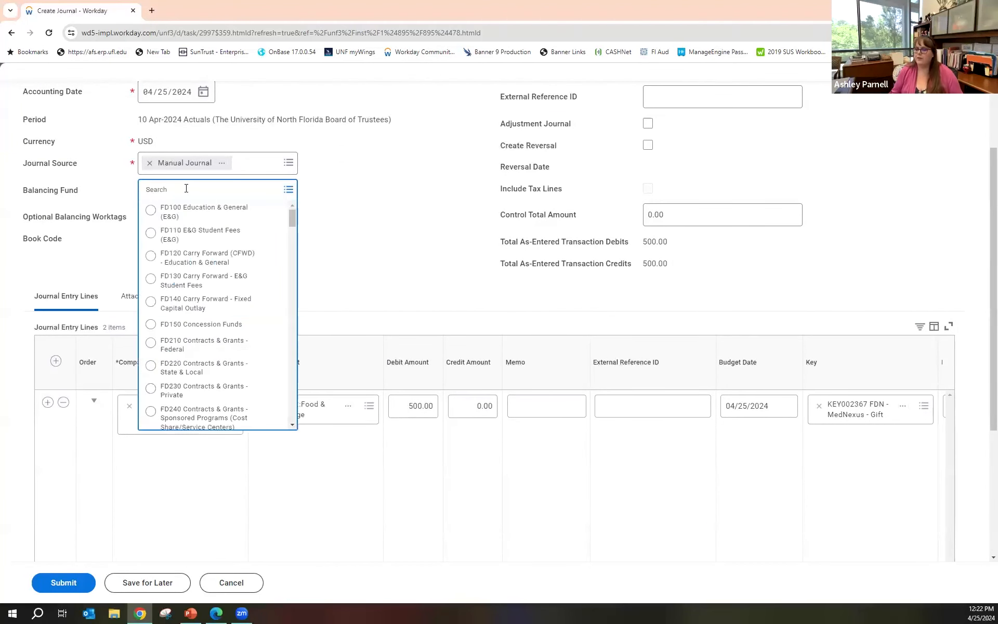
pyautogui.click(175, 222)
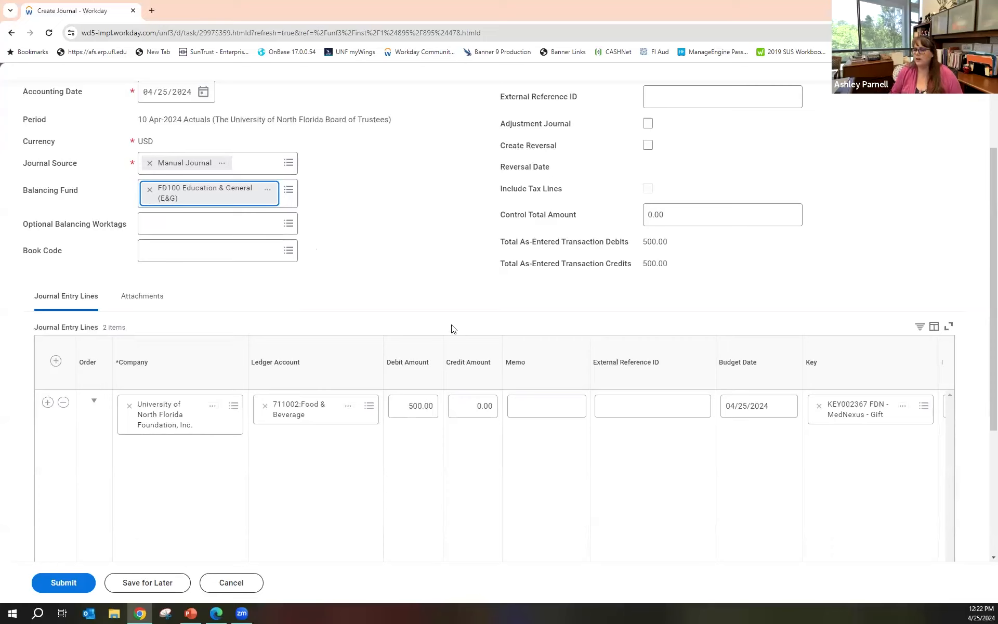
# Extend the "Journal Demo" memo in the journal details with a long run of the letter "j"
pyautogui.scroll(2, 450, 291)
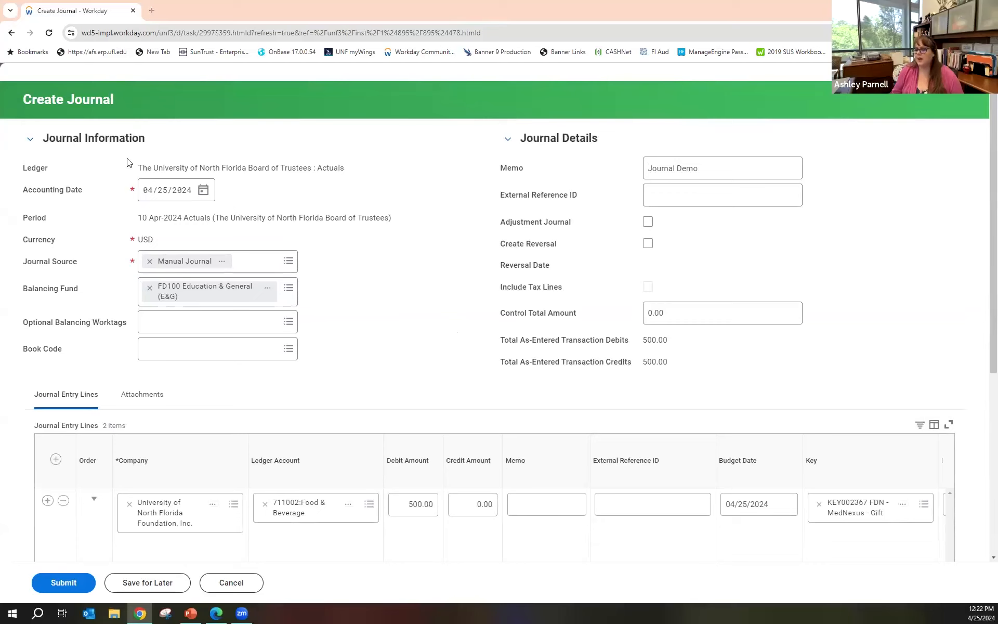
pyautogui.click(715, 164)
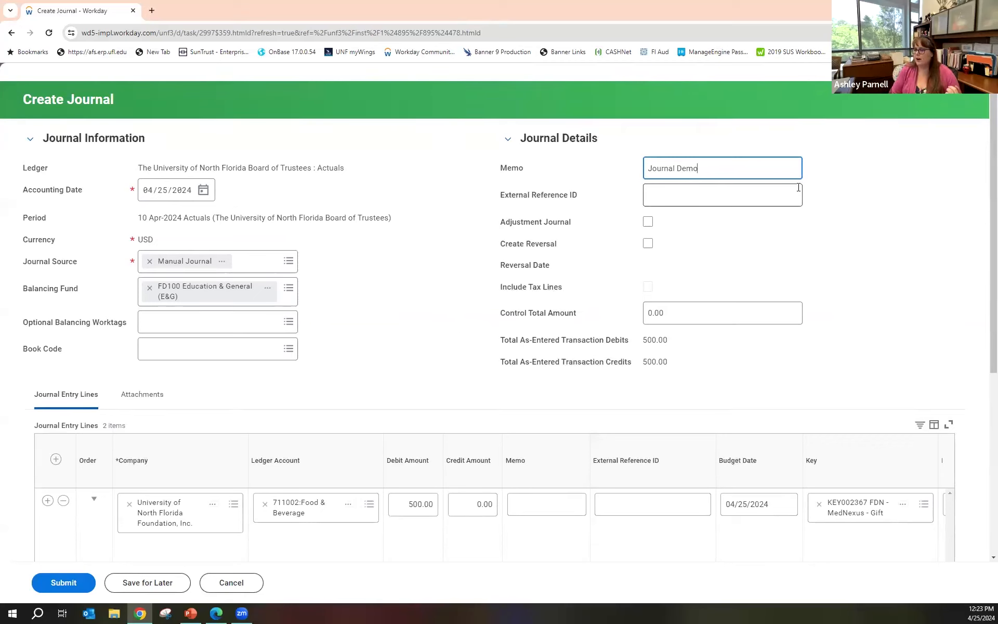
pyautogui.write('jjjjjjjjjjjjjjjj')
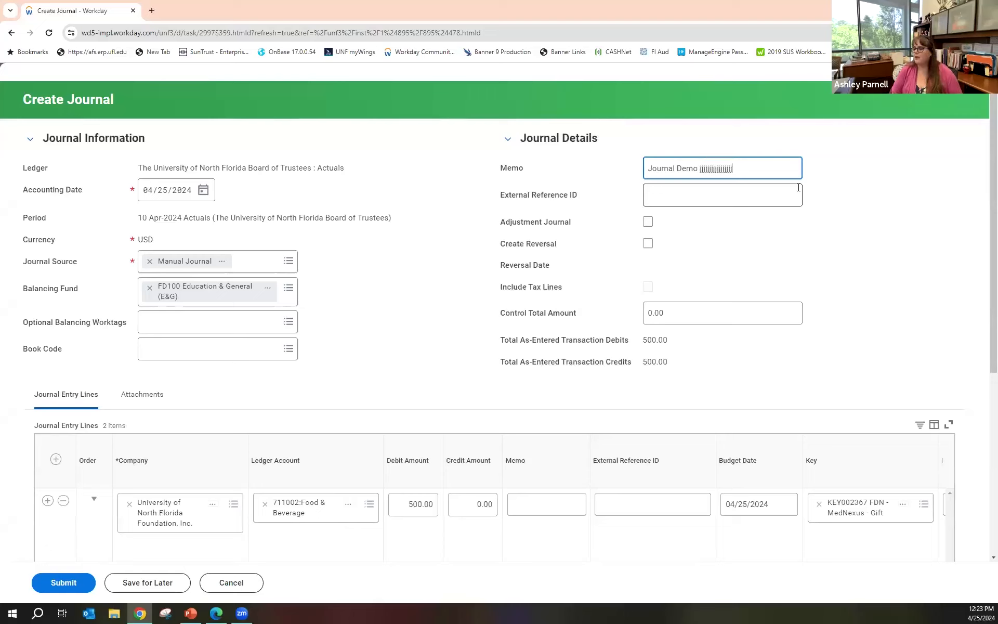
pyautogui.write('jjjjjjjjjjjjjjjjjjjjjjjjjjjjjjjjjjjjjjjjjjjjjjjjjj')
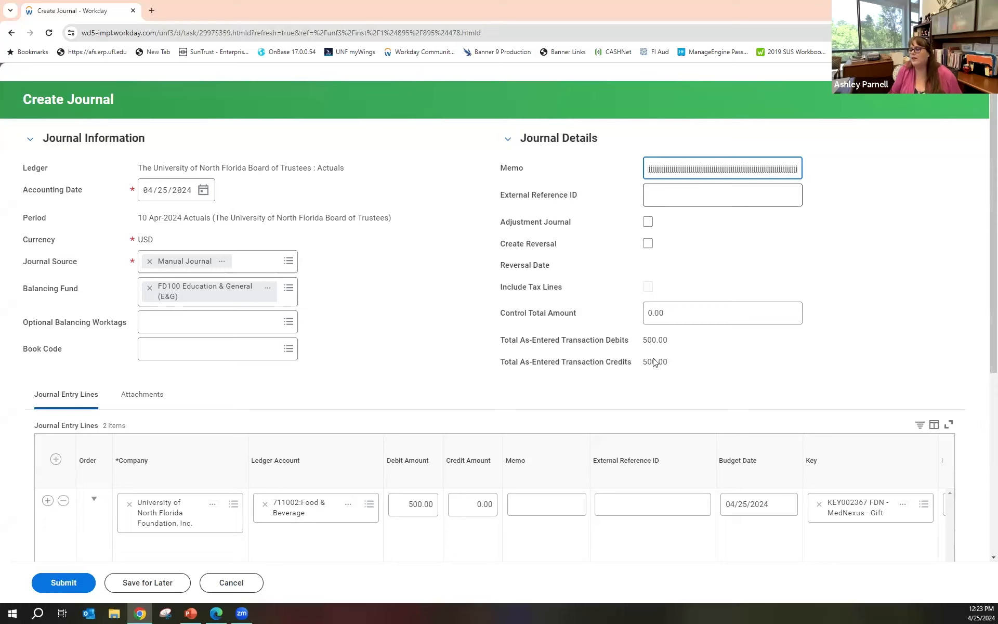
# View the line memo fields, expand the second line's memo and close it empty, and check the memo in the journal details again
pyautogui.click(566, 515)
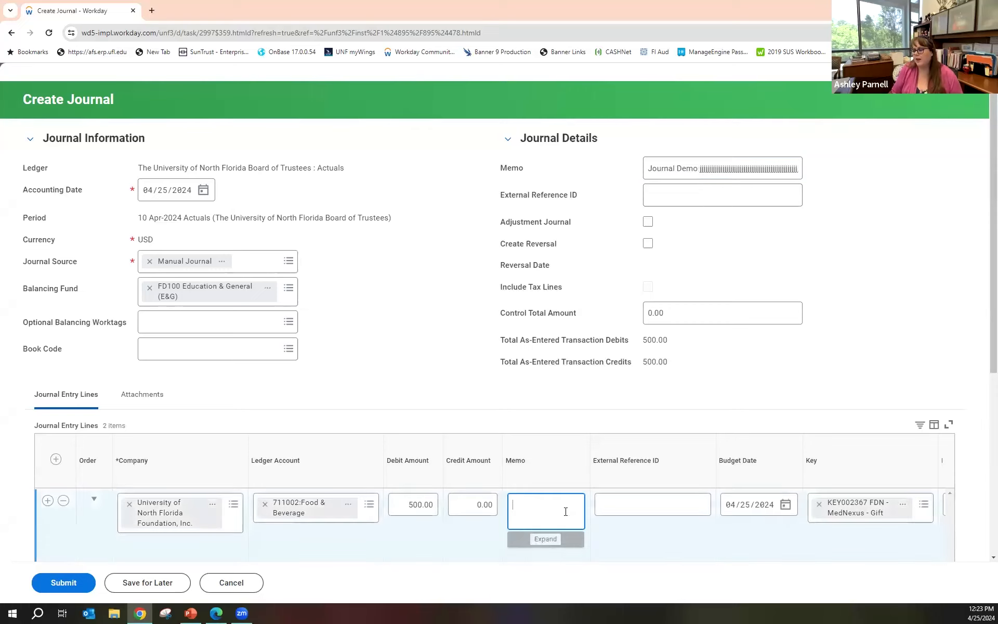
pyautogui.scroll(-3, 577, 476)
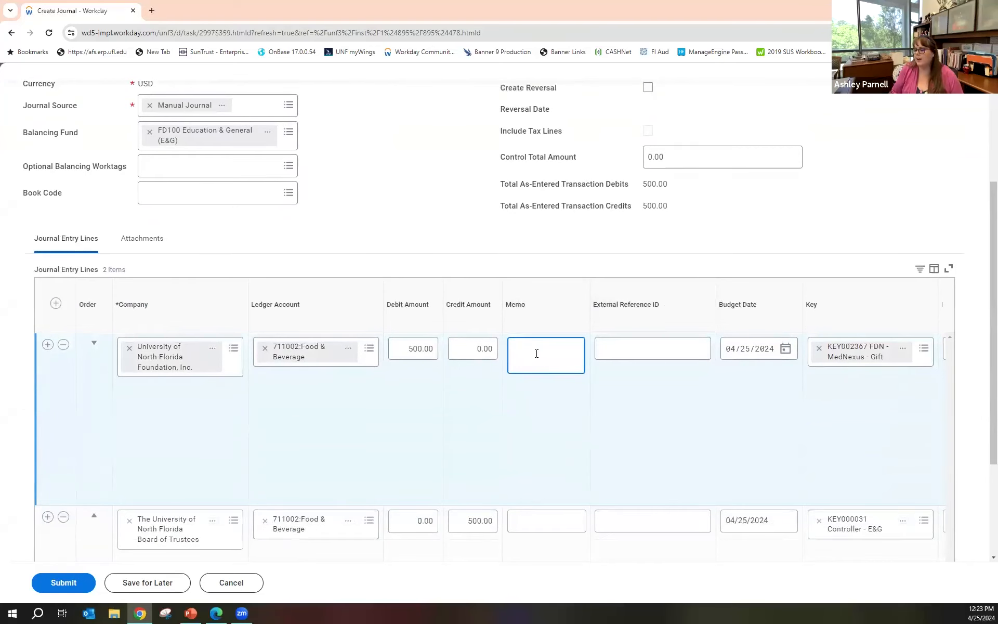
pyautogui.click(549, 521)
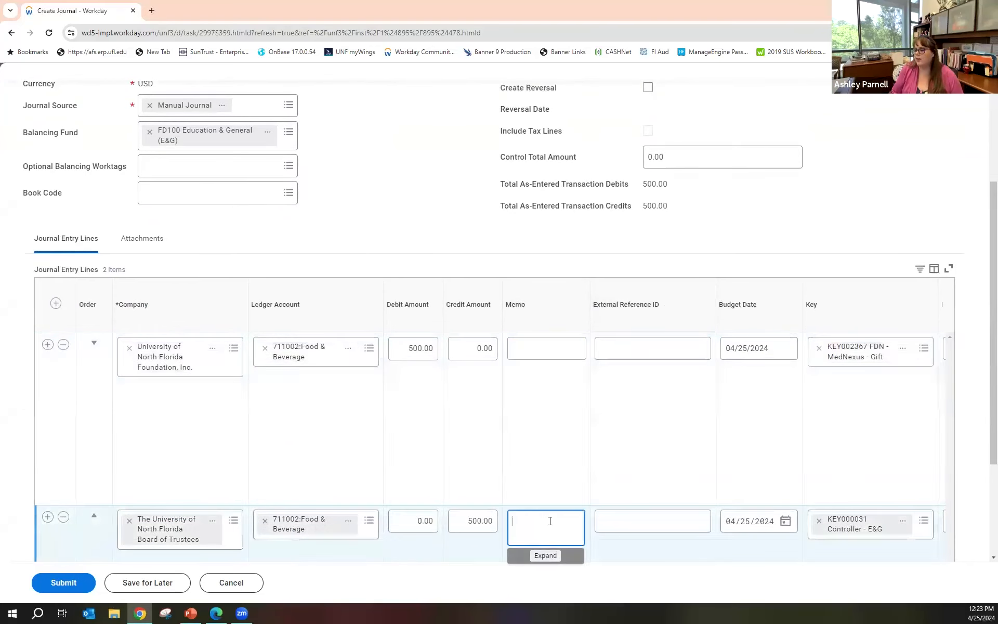
pyautogui.click(545, 555)
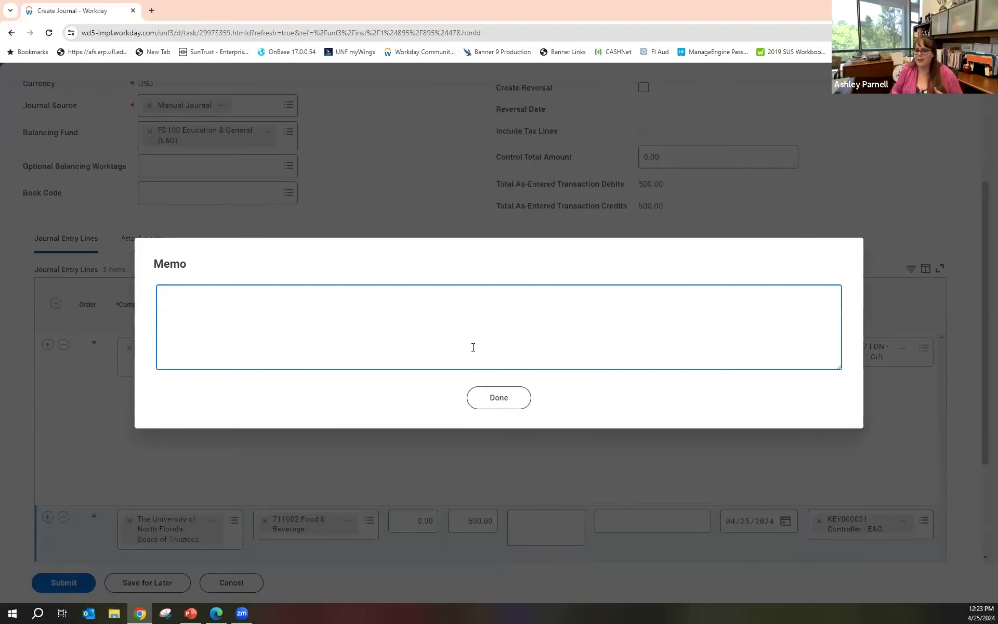
pyautogui.click(498, 400)
pyautogui.scroll(2, 635, 385)
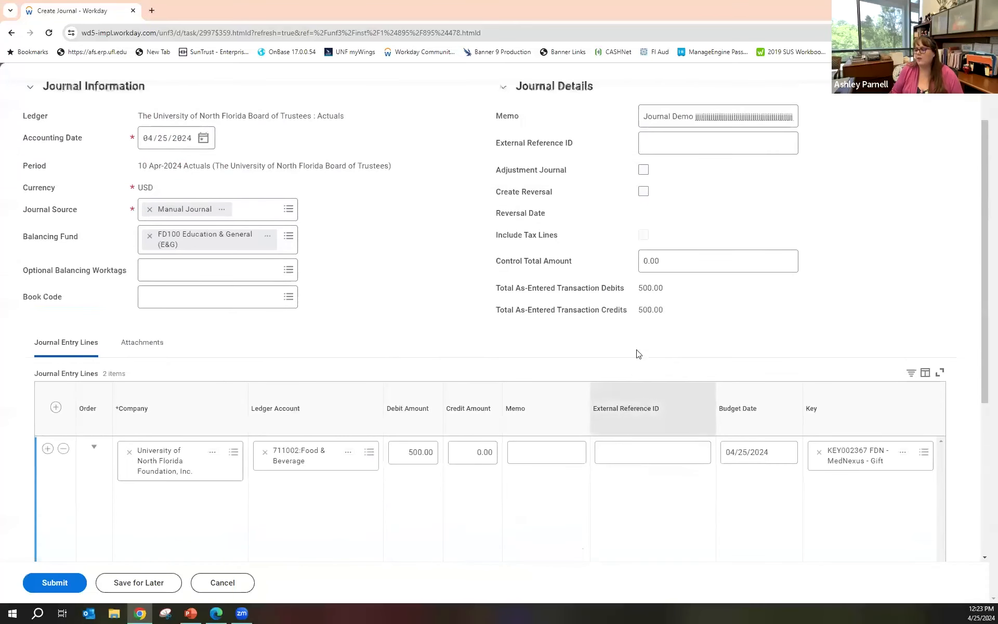
pyautogui.click(748, 117)
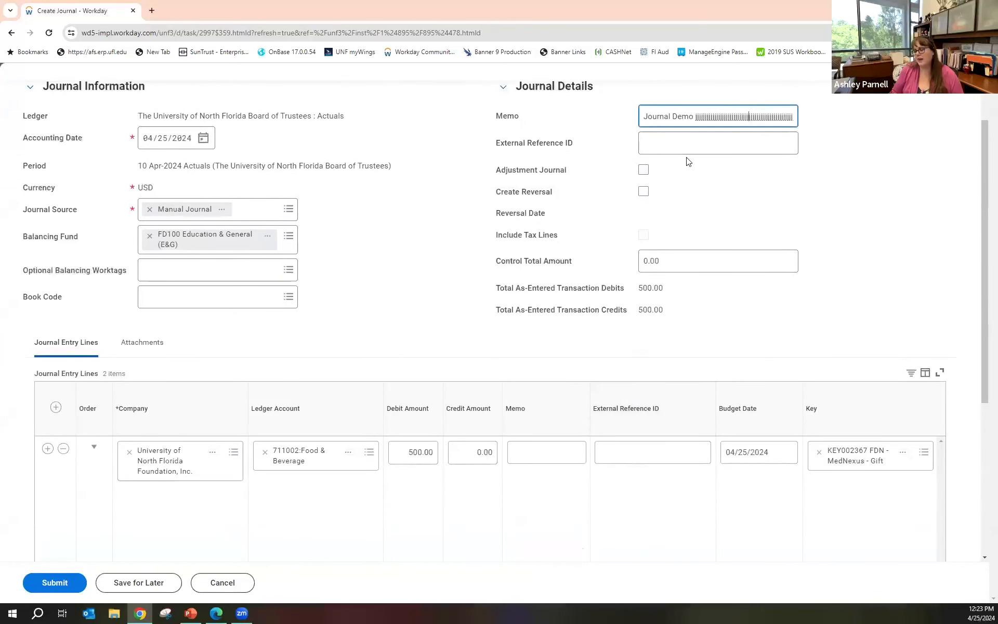
pyautogui.click(308, 316)
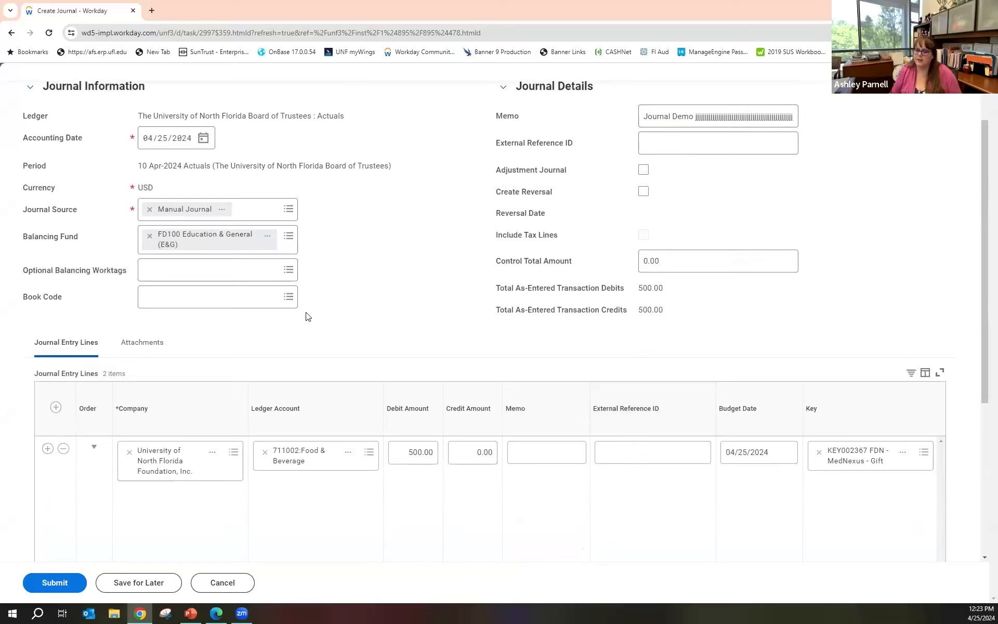
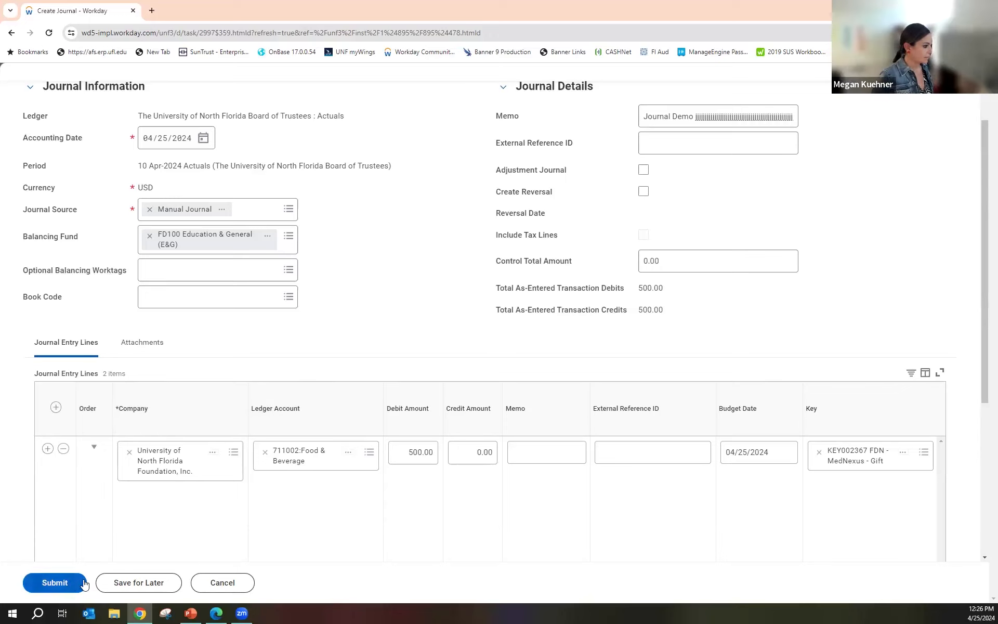
# Try to submit the journal and read the error details
pyautogui.click(58, 583)
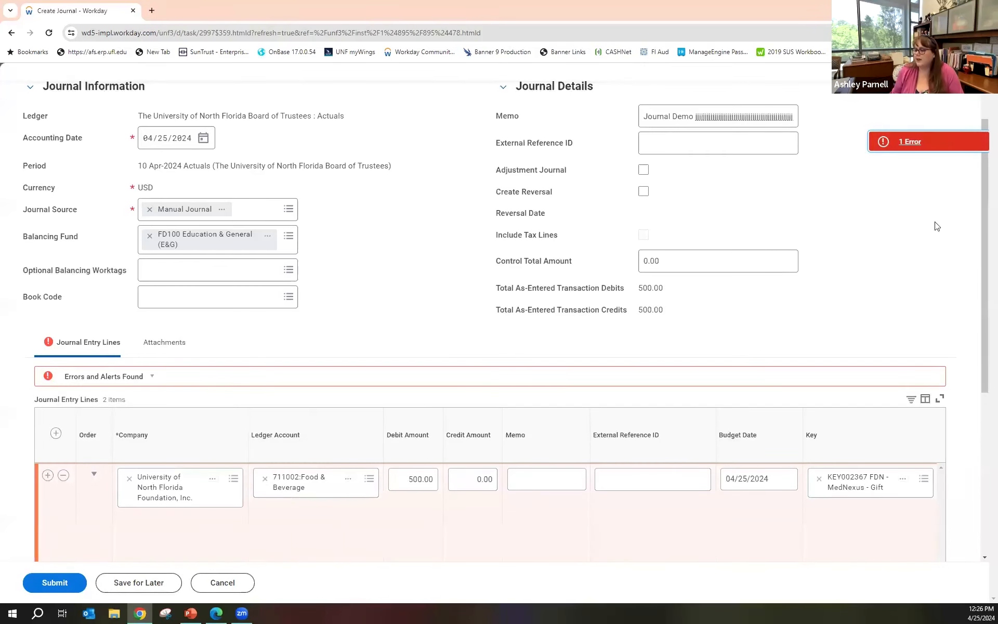
pyautogui.click(907, 143)
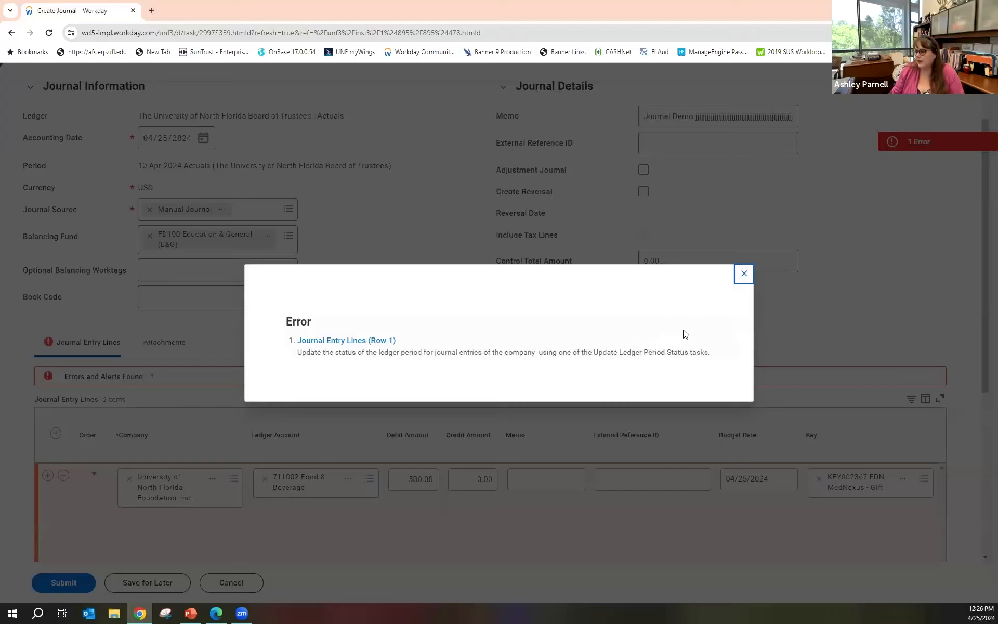
pyautogui.click(744, 274)
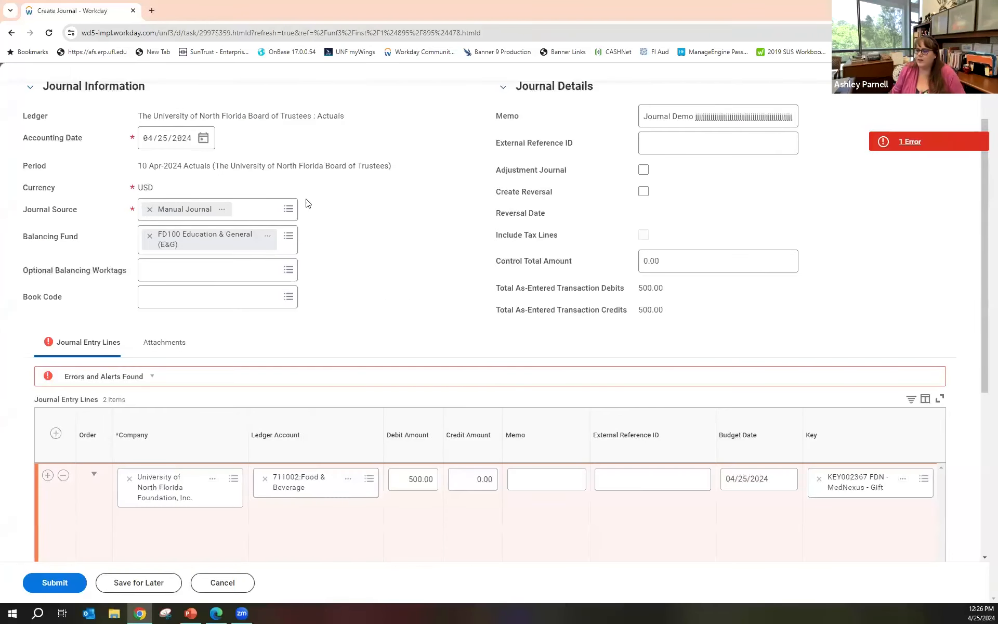
# Change the journal's accounting date to 03/01/2024, submit the journal and dismiss the business process notification
pyautogui.click(203, 139)
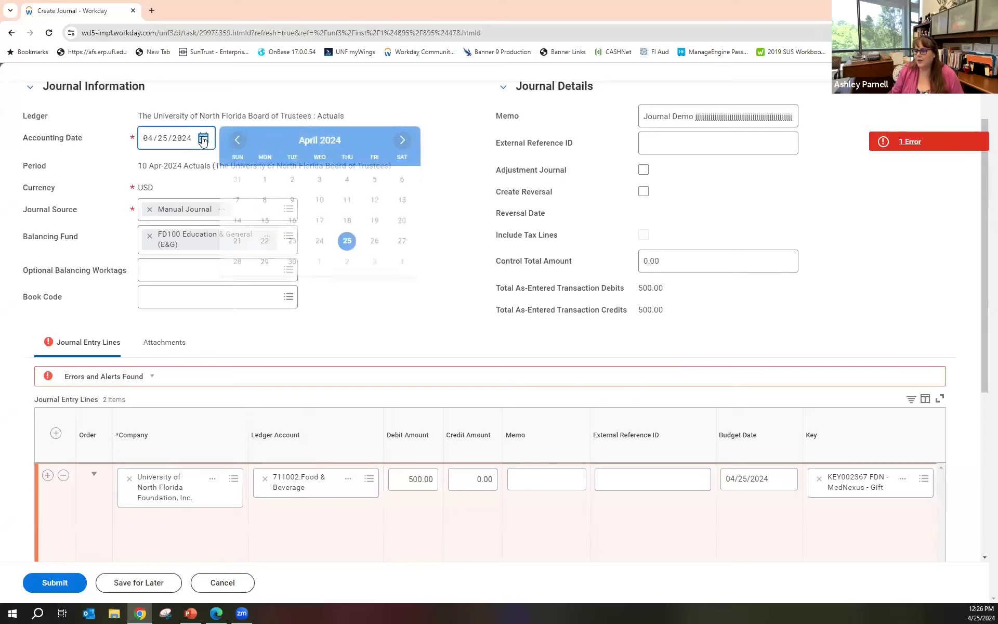
pyautogui.click(238, 146)
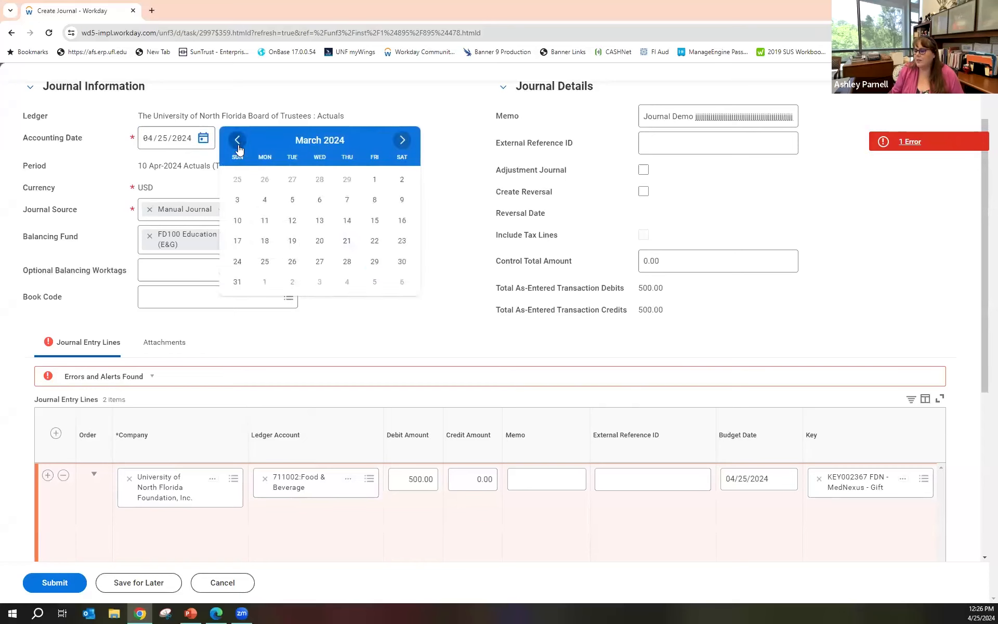
pyautogui.click(375, 182)
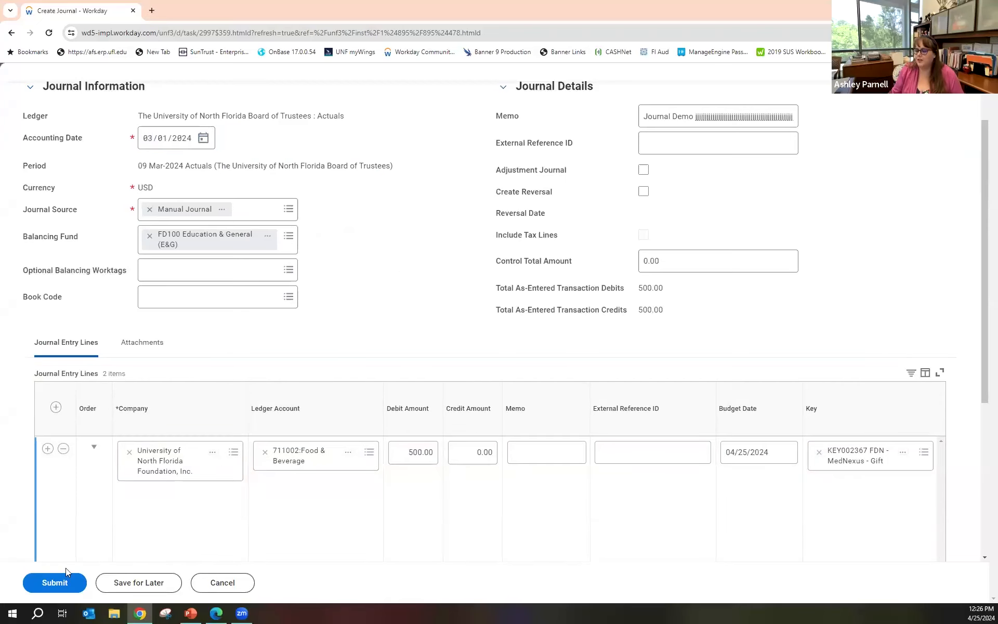
pyautogui.click(52, 582)
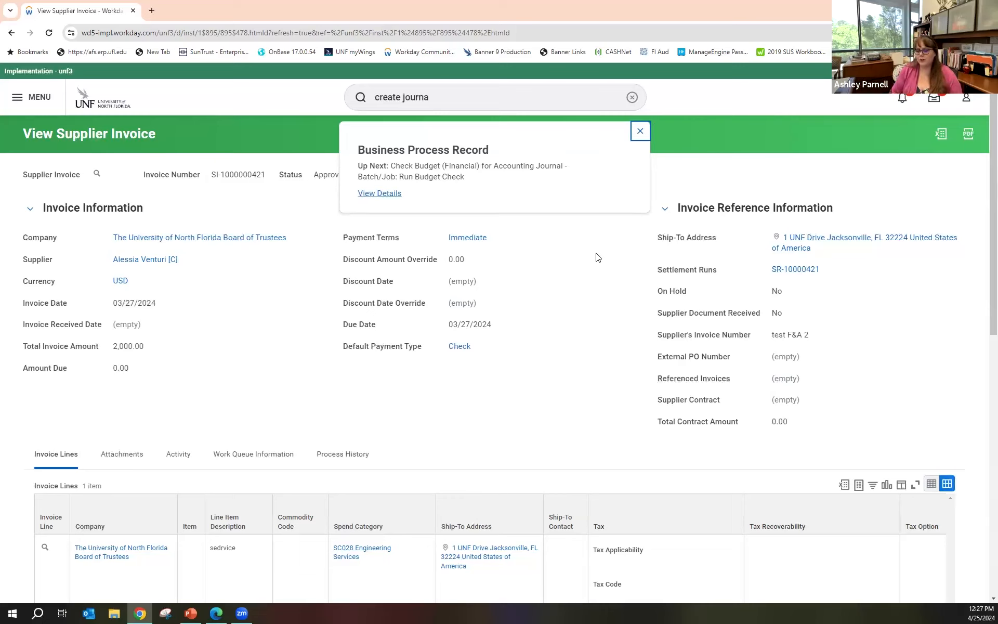
pyautogui.click(639, 134)
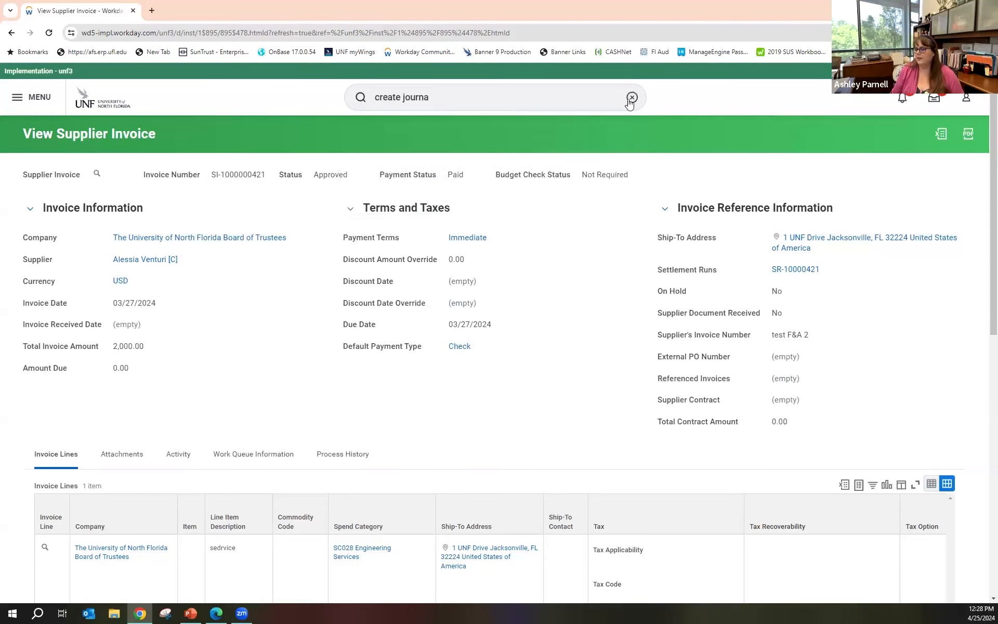
# Search for "create payroll acc" and open the Create Payroll Accounting Adjustments task
pyautogui.click(631, 97)
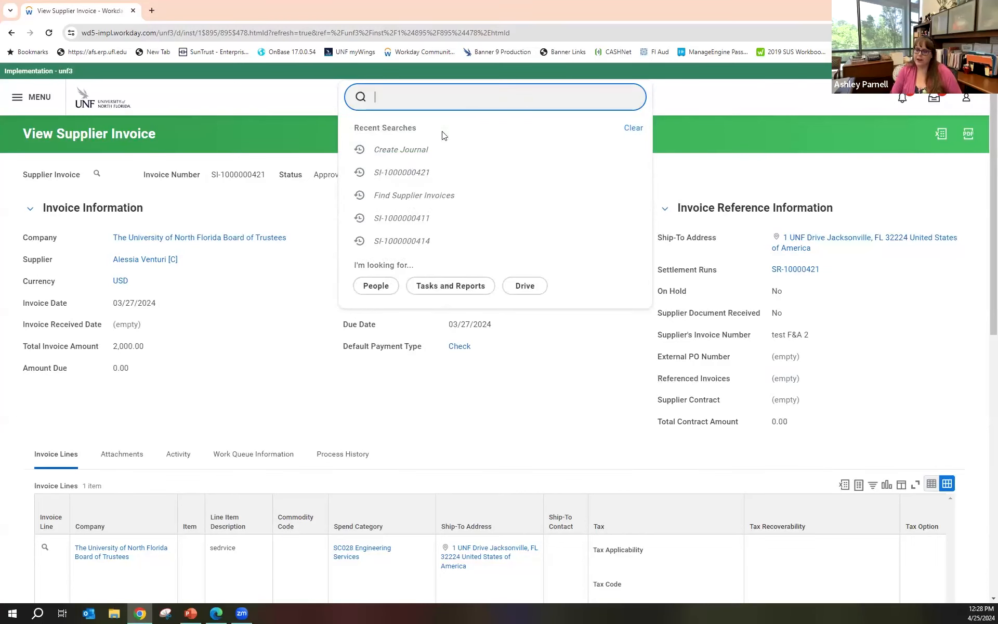
pyautogui.write('crea')
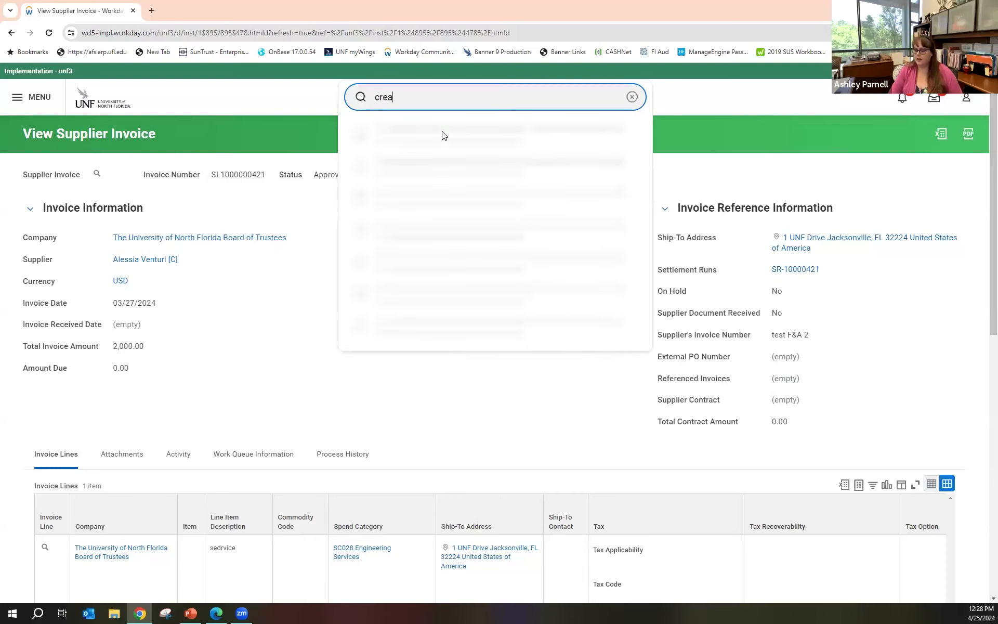
pyautogui.write('te p')
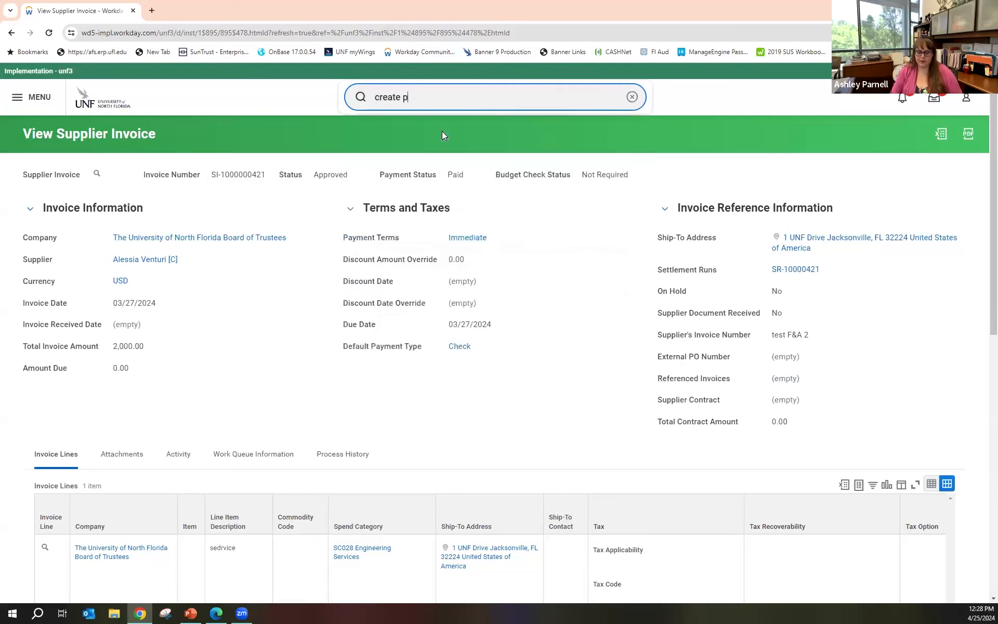
pyautogui.write('ayroll acc')
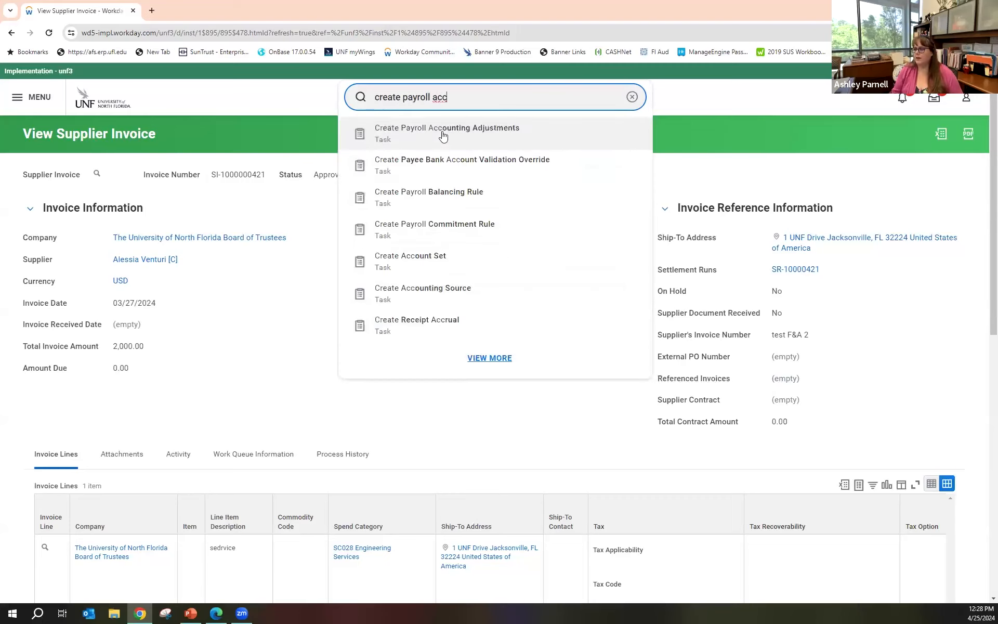
pyautogui.click(442, 132)
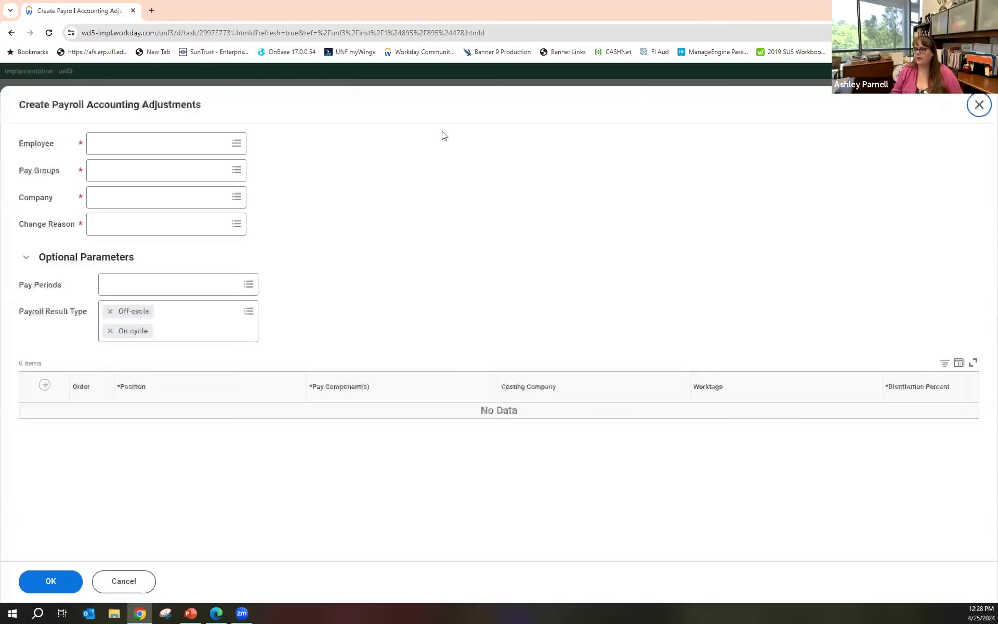
# Select the employee for the payroll accounting adjustment by searching for the employee's full name
pyautogui.click(145, 142)
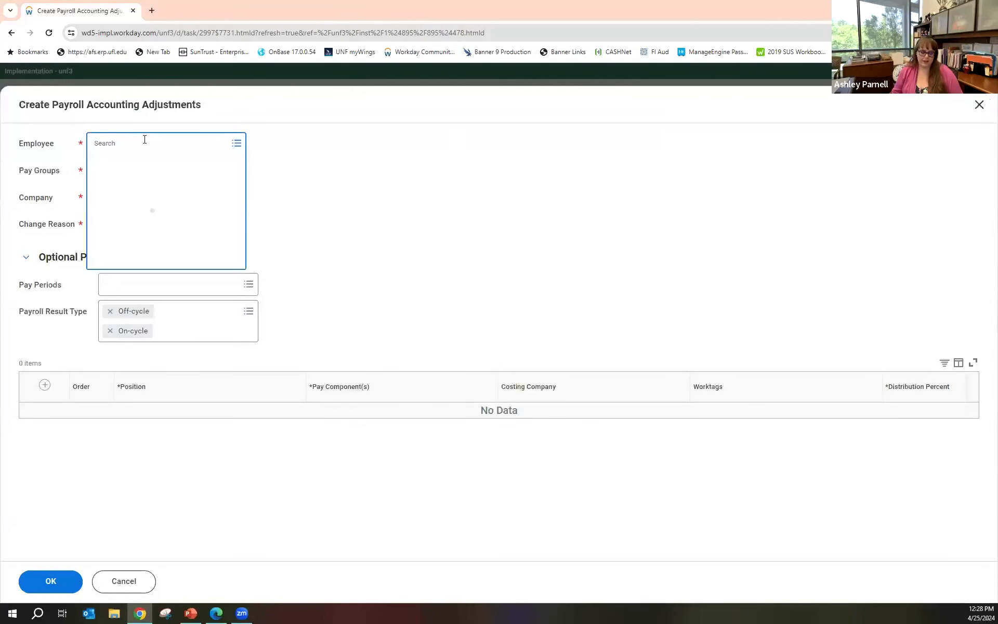
pyautogui.write('herm')
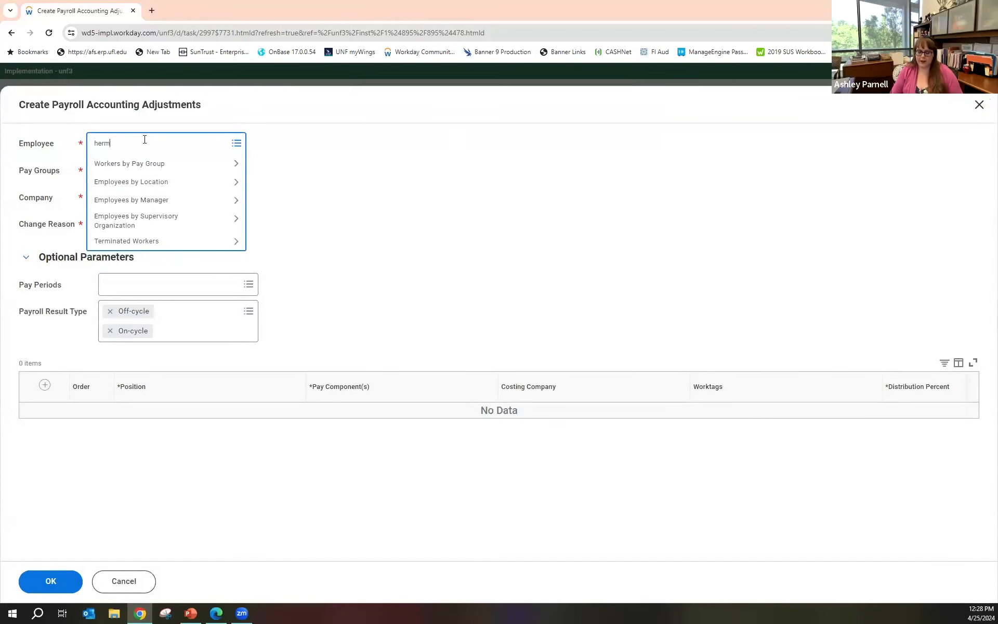
pyautogui.write('ione granger')
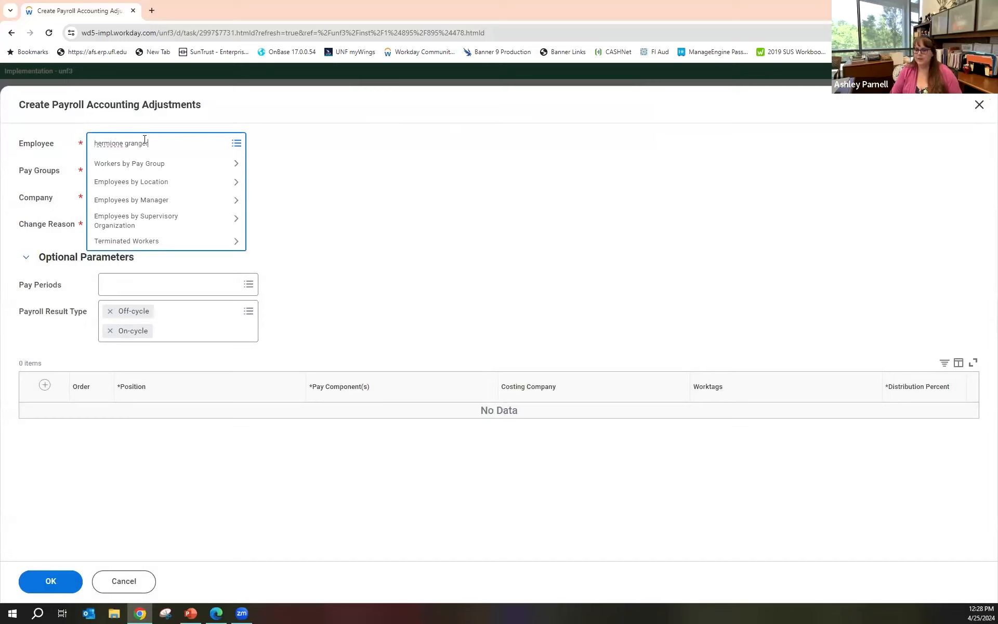
pyautogui.press('Return')
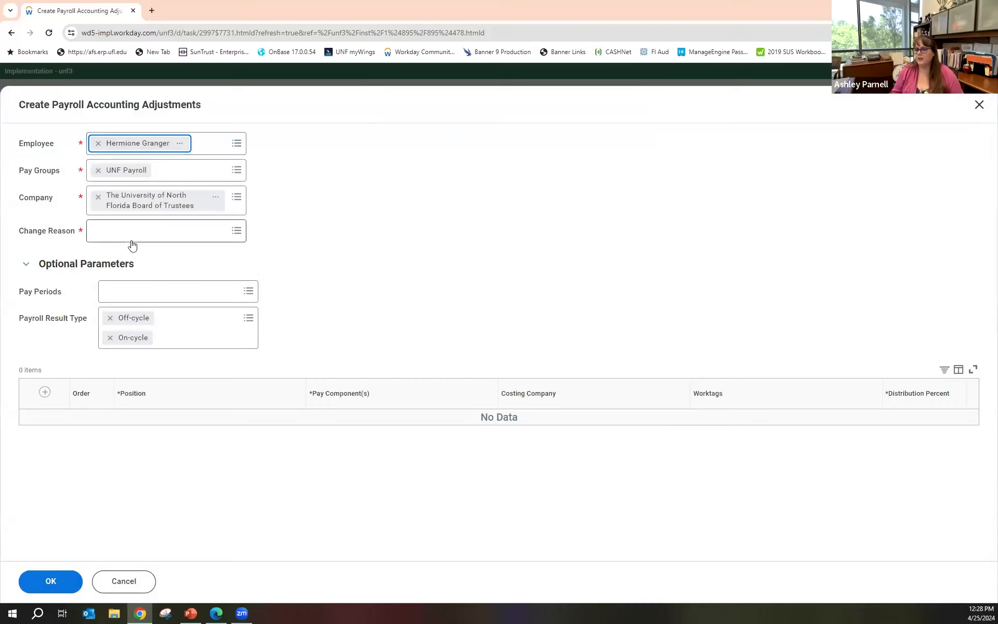
# Set the adjustment's change reason to 01 Administrative Error
pyautogui.click(122, 240)
pyautogui.click(347, 201)
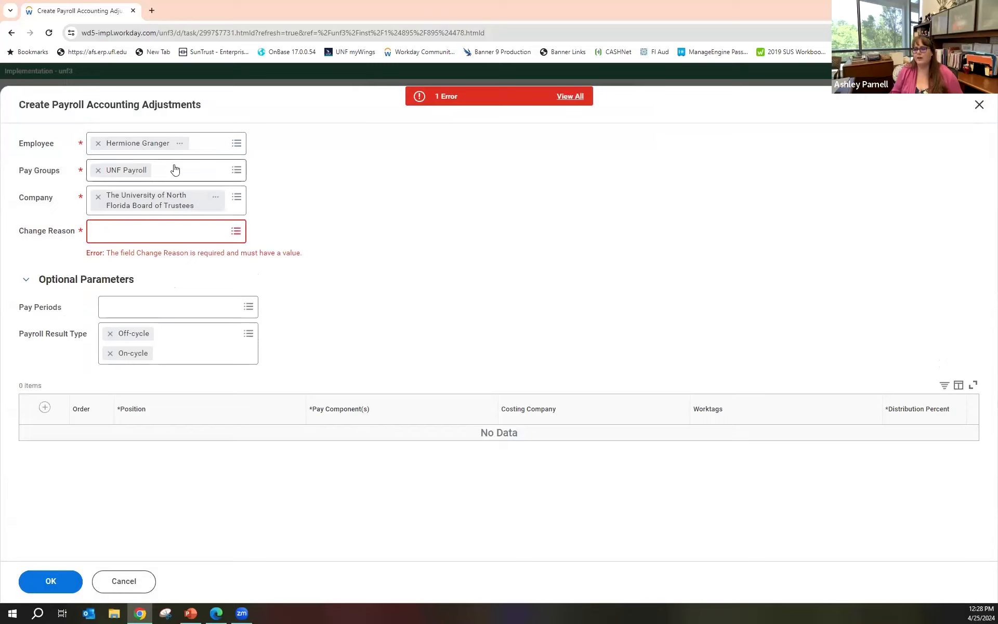
pyautogui.click(136, 230)
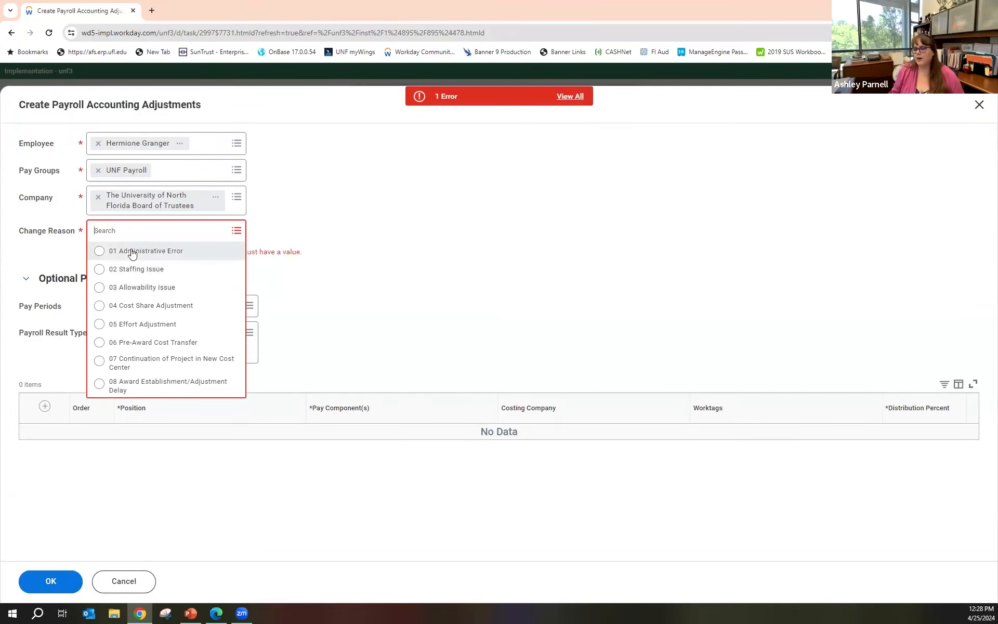
pyautogui.click(131, 252)
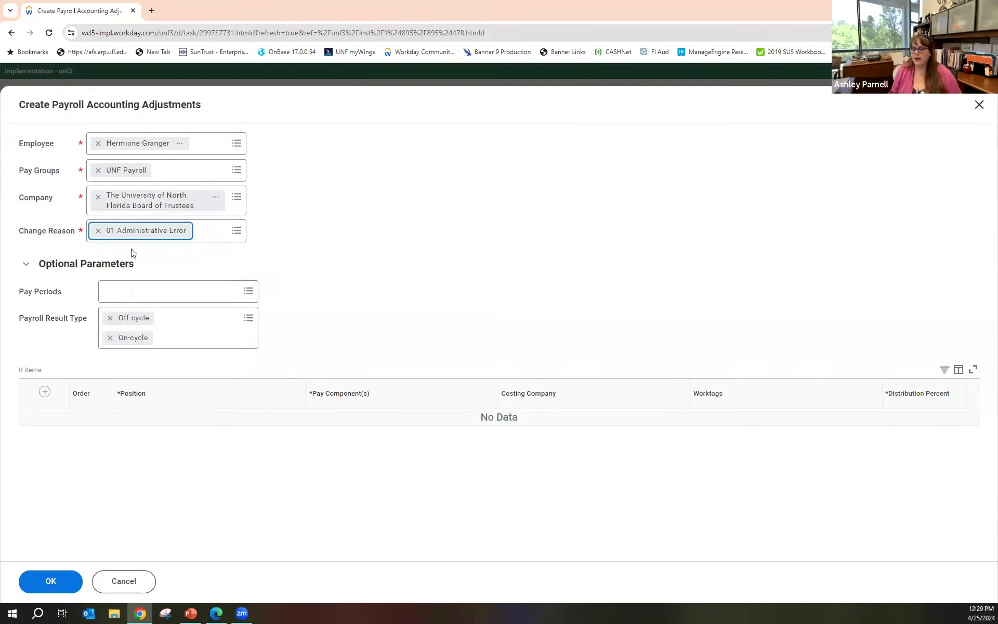
pyautogui.click(541, 283)
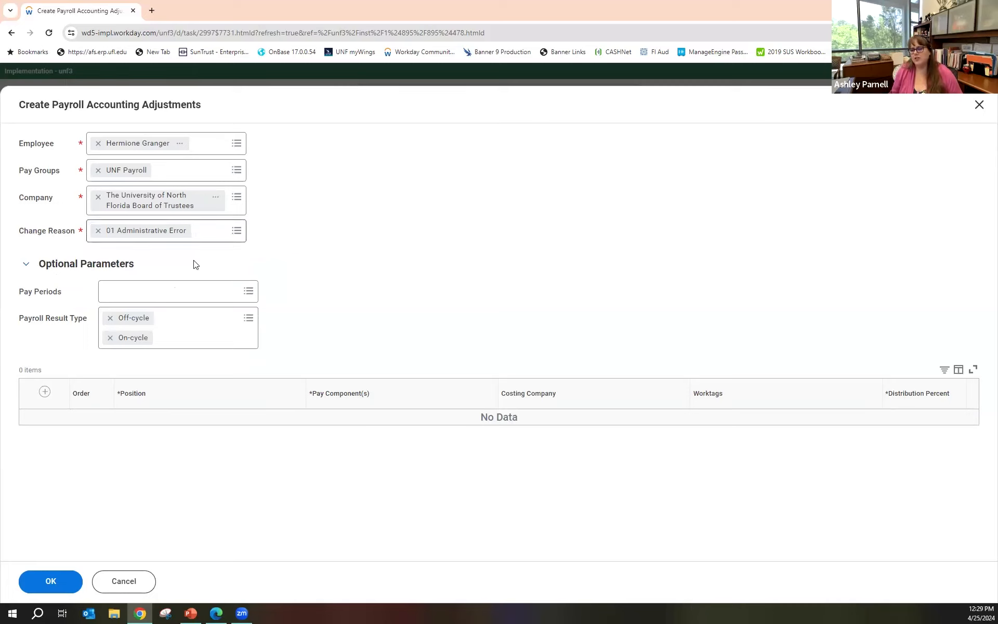
# Limit the adjustment to the 09/16/2023 - 09/29/2023 (UNF Bi-weekly) pay period and proceed to the adjustment details
pyautogui.click(232, 296)
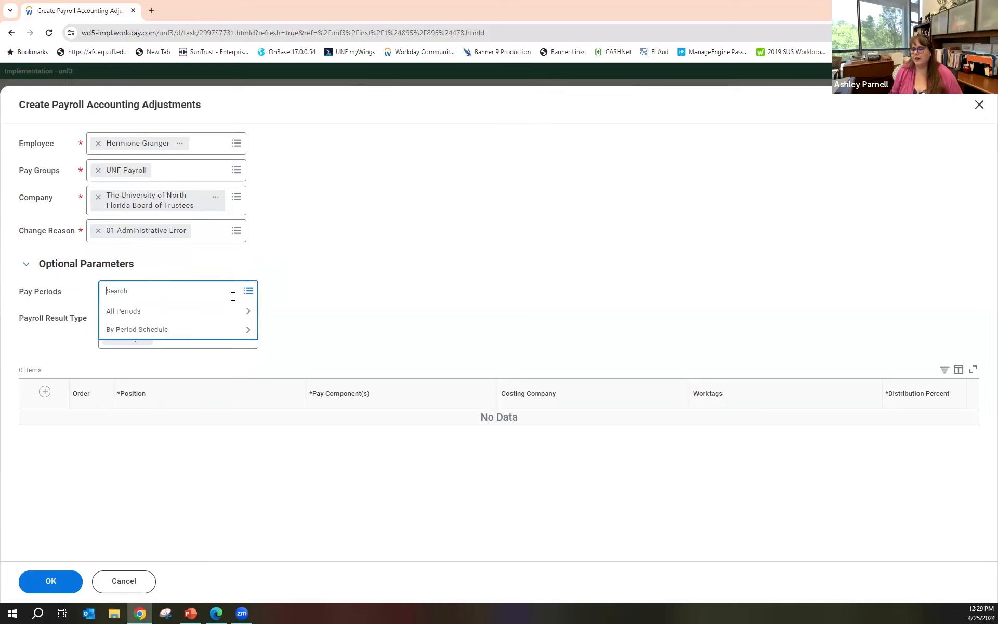
pyautogui.click(200, 310)
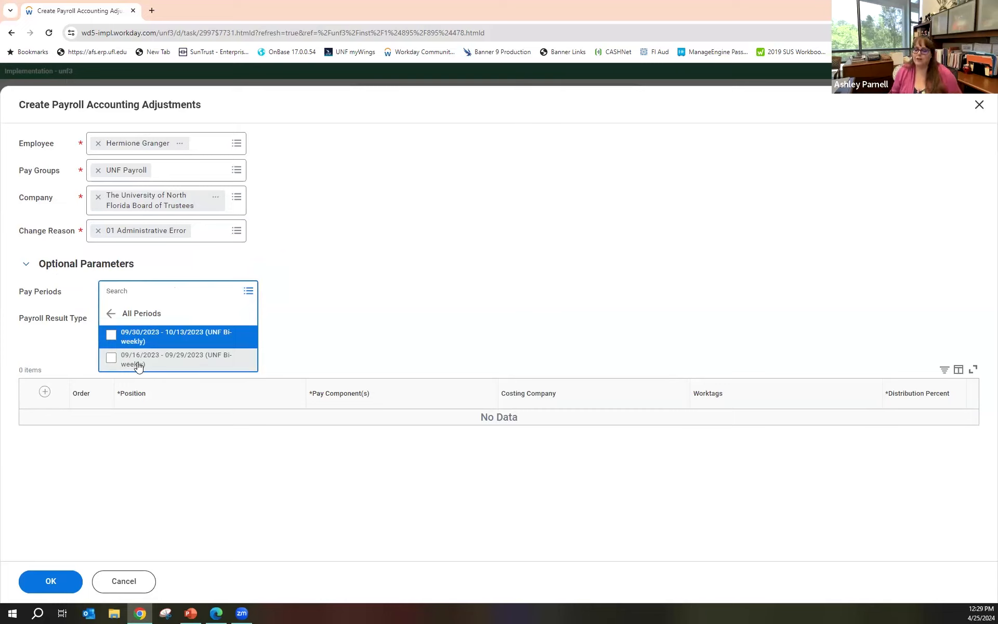
pyautogui.click(176, 366)
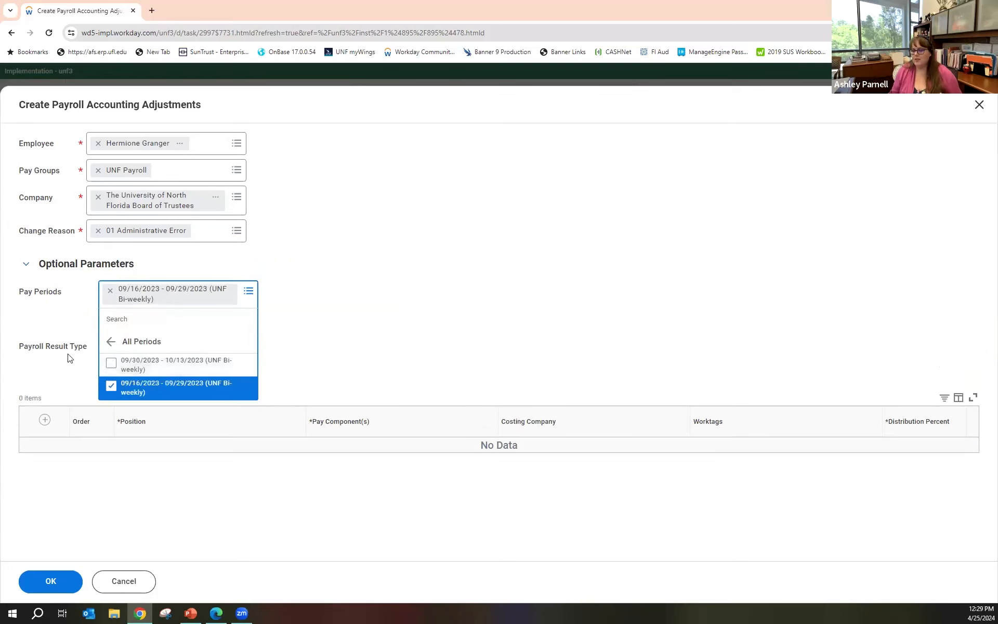
pyautogui.click(335, 338)
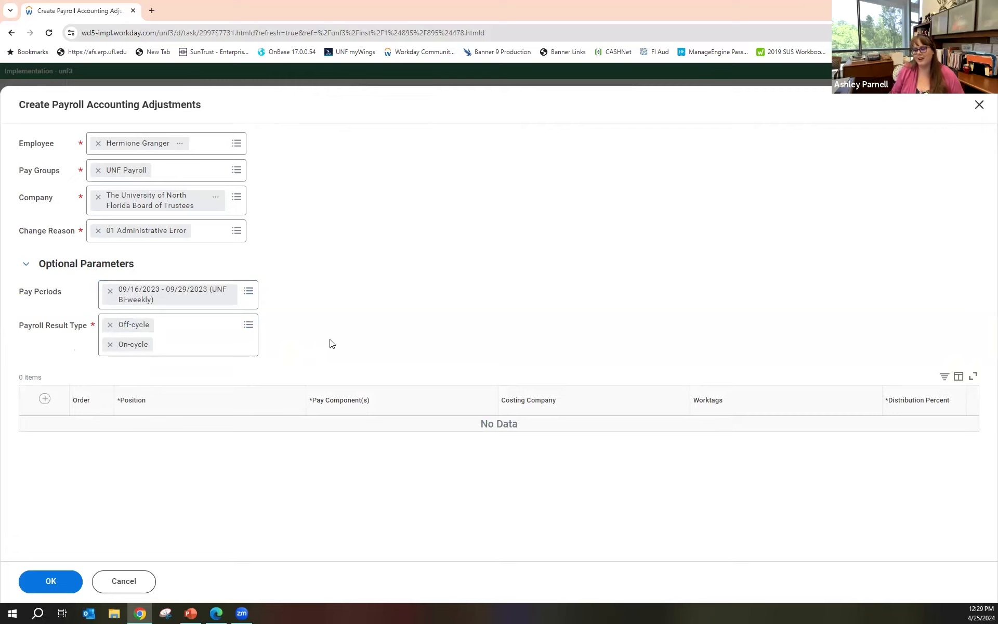
pyautogui.click(56, 589)
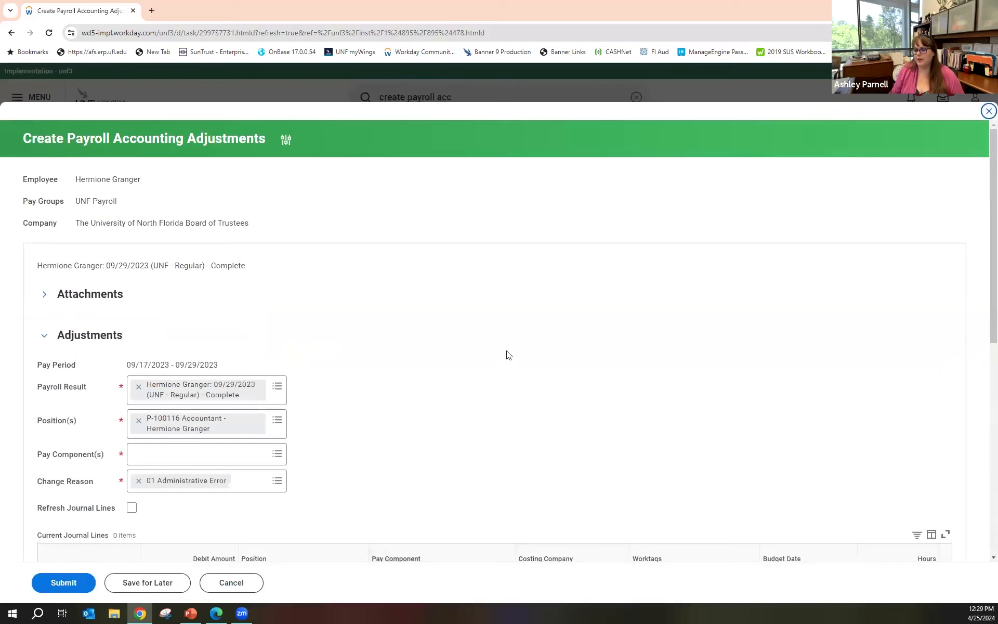
# Choose the Regular Salary earning as the pay component and refresh the current journal lines
pyautogui.scroll(-5, 506, 354)
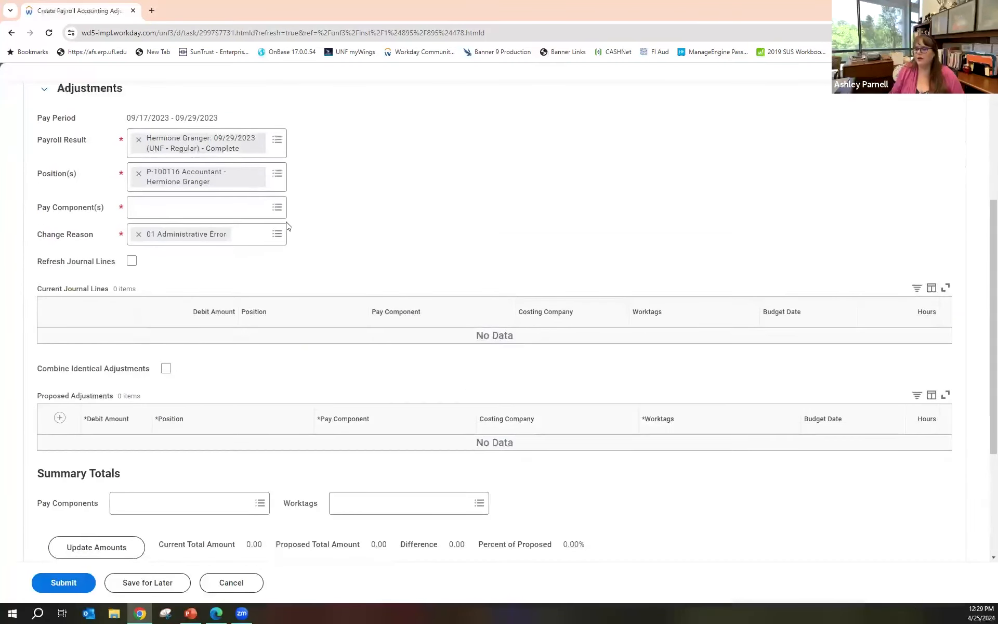
pyautogui.click(212, 208)
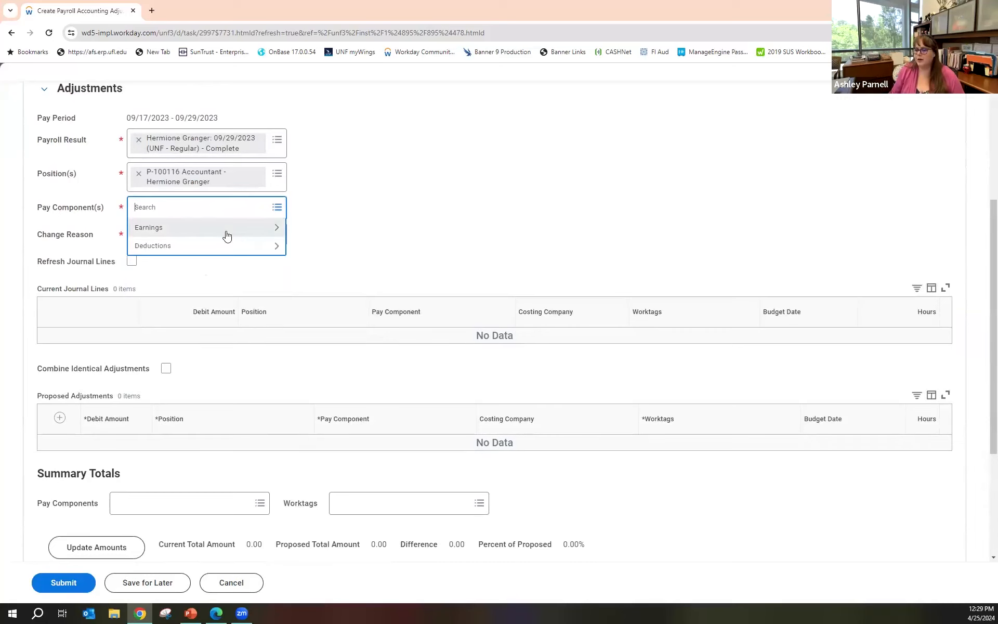
pyautogui.click(221, 232)
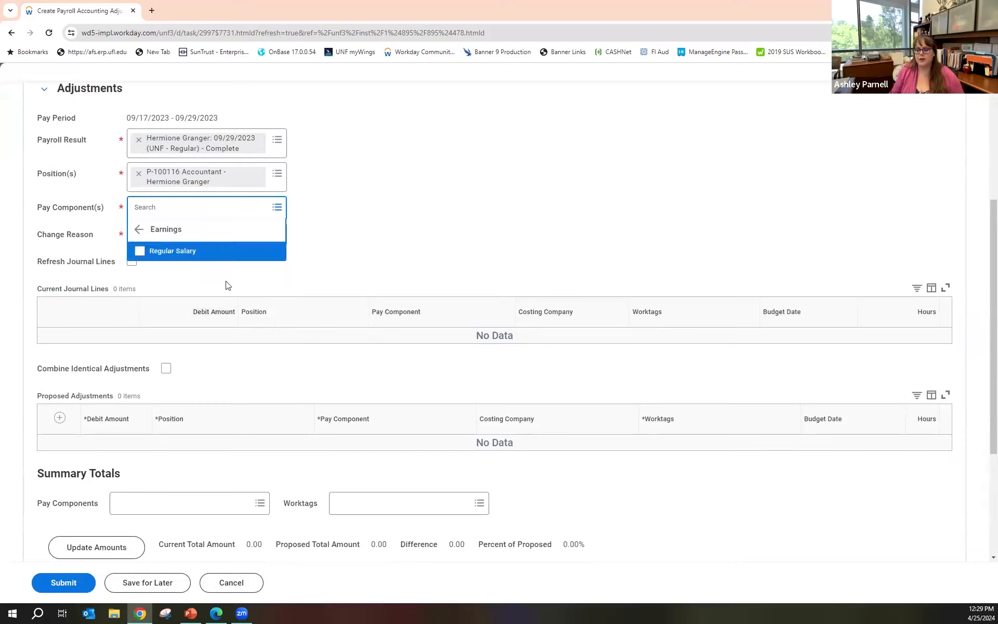
pyautogui.click(189, 252)
pyautogui.click(366, 266)
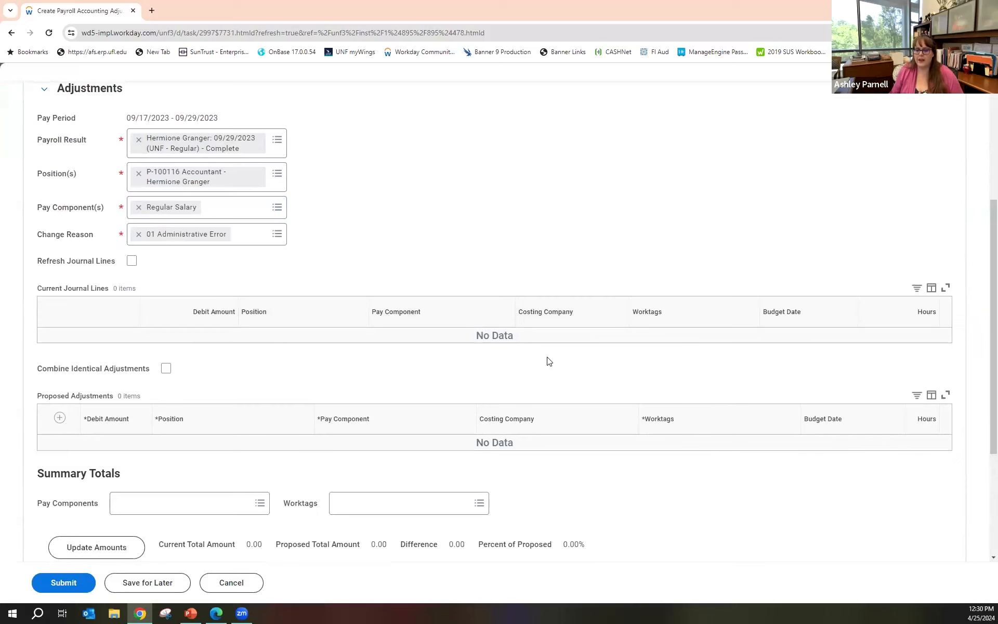
pyautogui.click(132, 262)
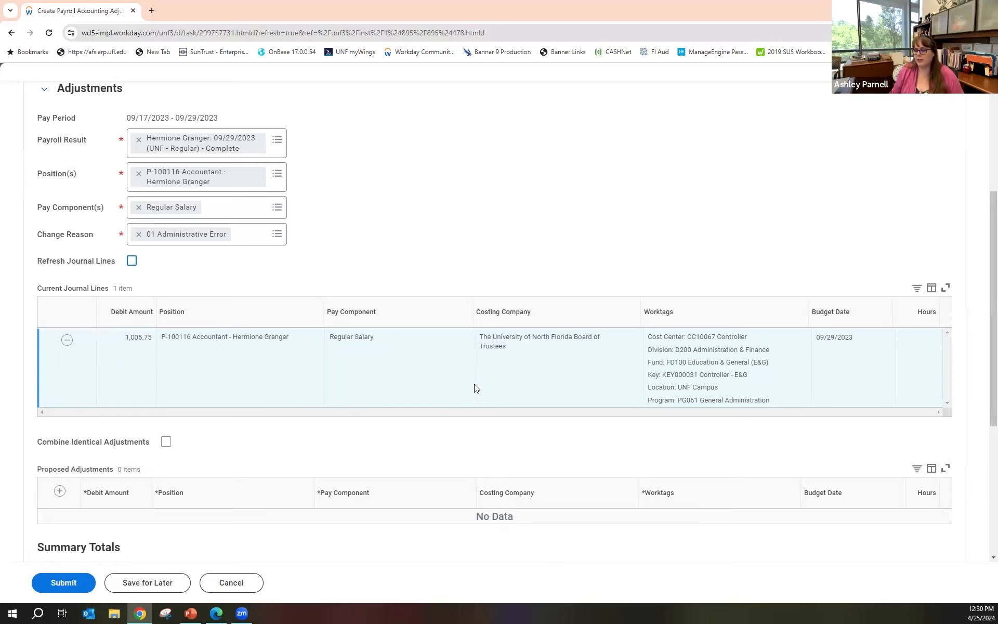
# Add a proposed adjustment line for the accountant position with a debit amount of 1,005.75
pyautogui.scroll(-1, 516, 278)
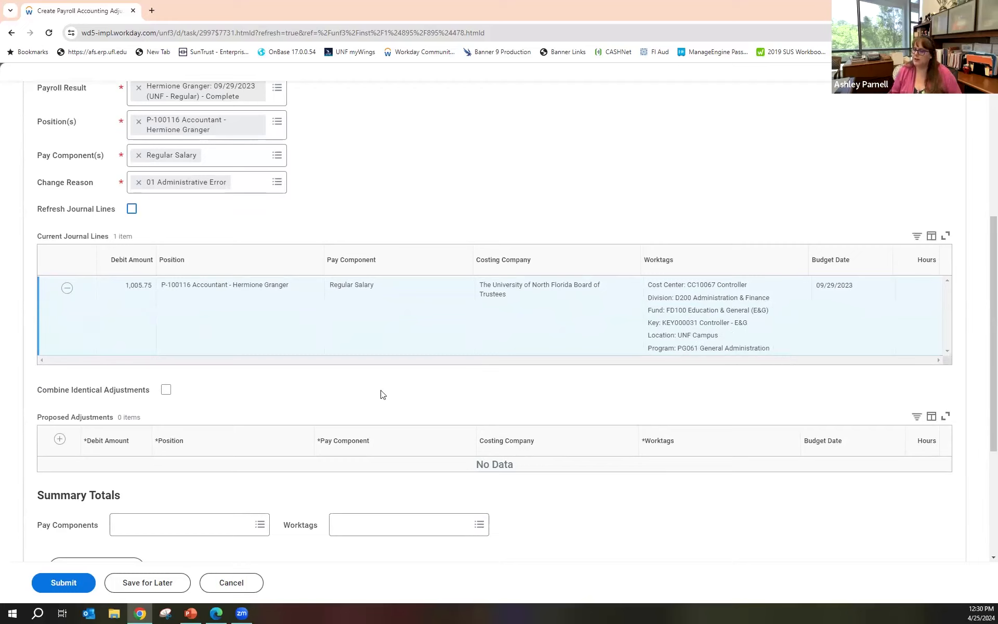
pyautogui.click(57, 443)
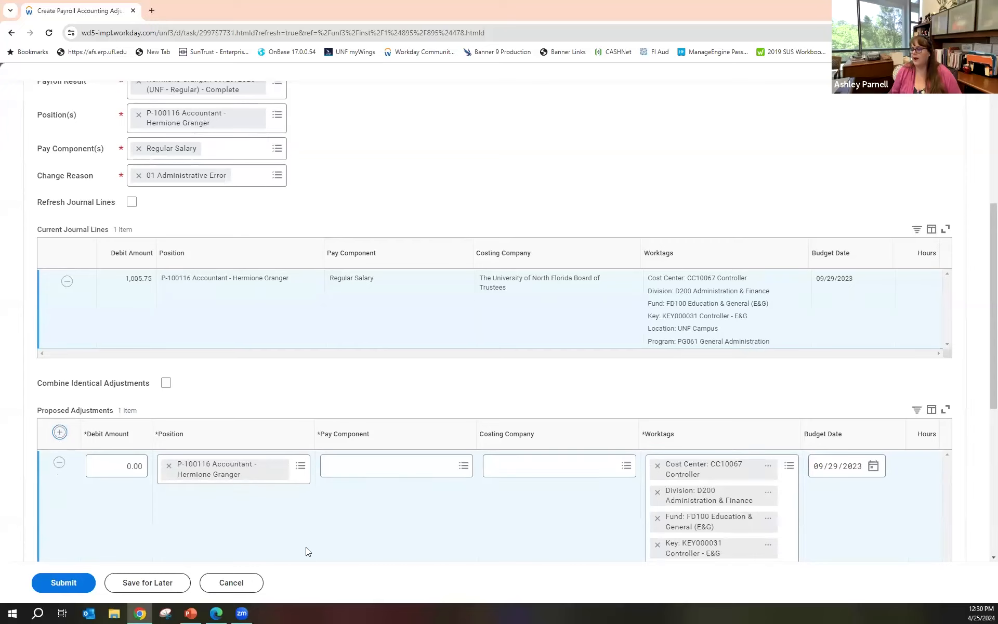
pyautogui.scroll(-3, 306, 551)
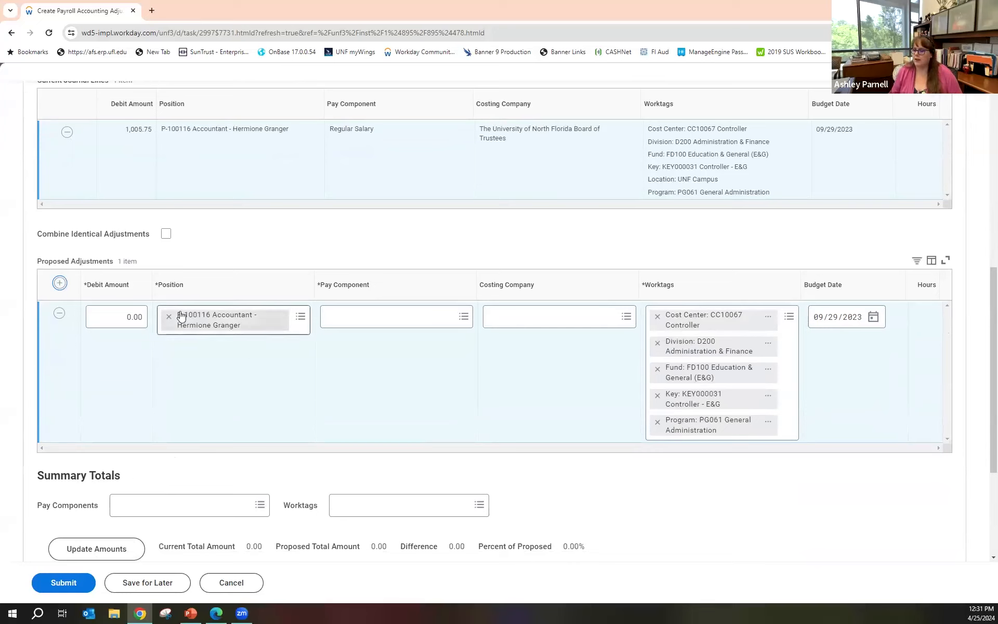
pyautogui.click(401, 323)
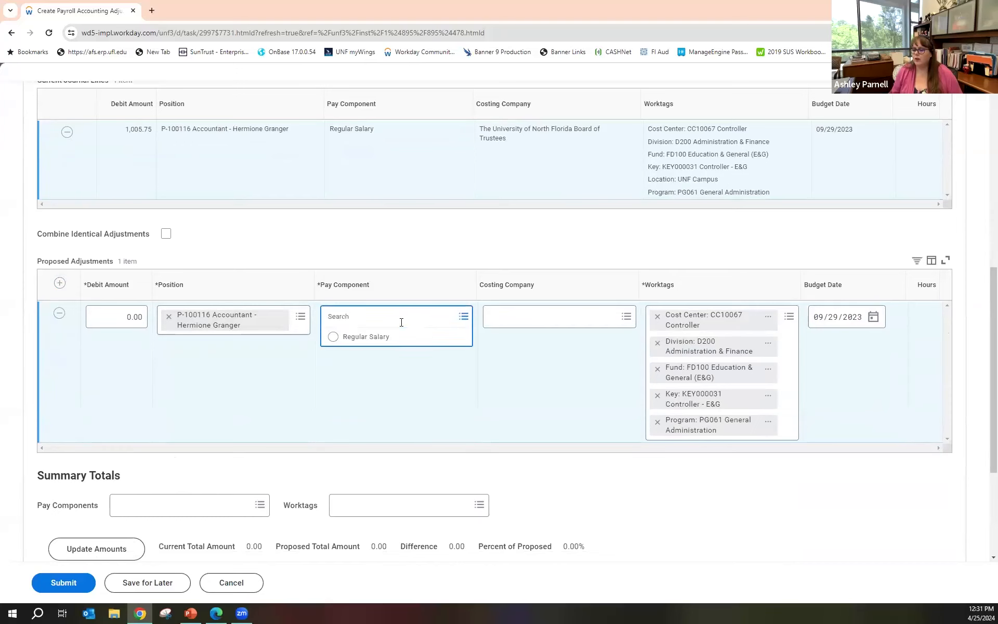
pyautogui.click(123, 320)
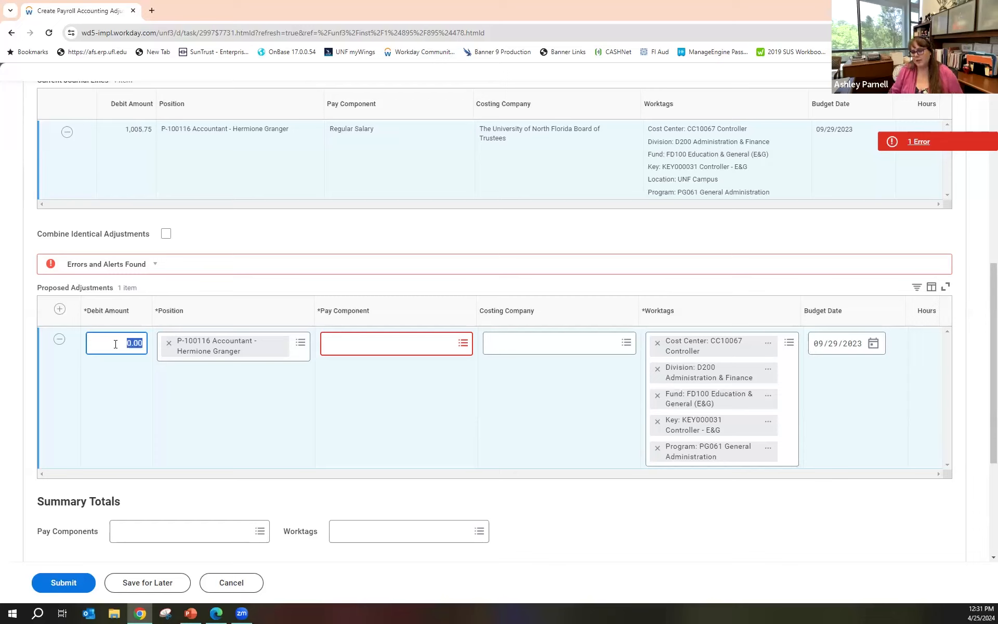
pyautogui.write('1,00')
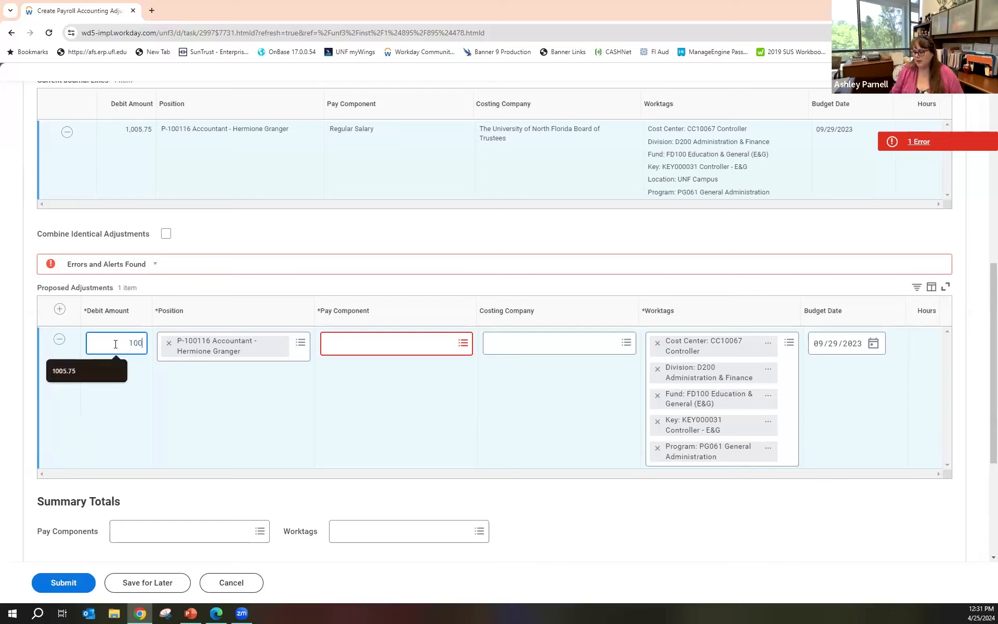
pyautogui.write('5.7')
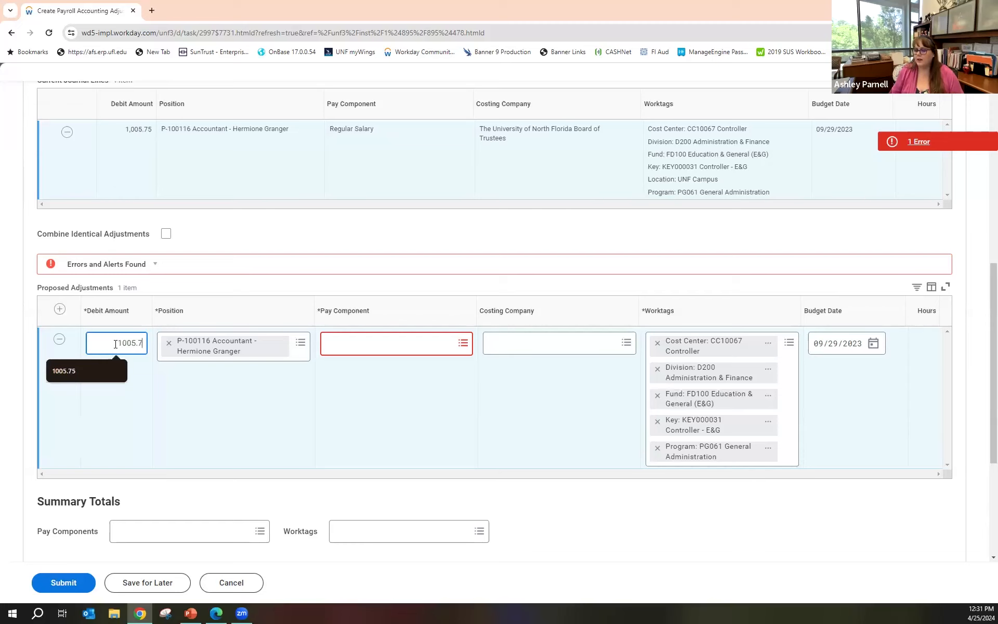
pyautogui.write('5')
pyautogui.press('Tab')
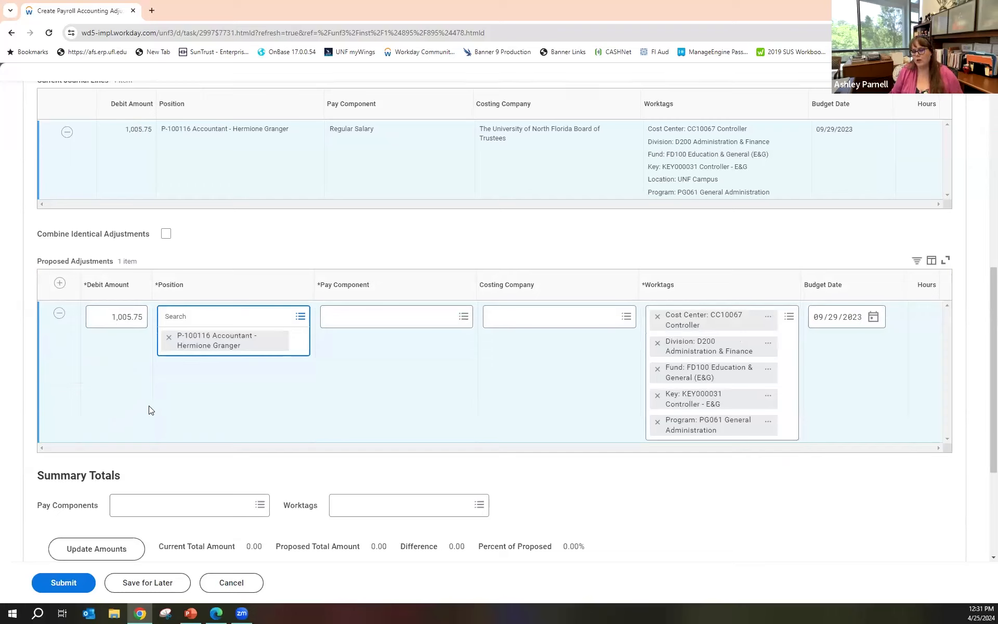
# Set the proposed line's pay component to Regular Salary and its costing company to University of North Florida Foundation, Inc
pyautogui.click(390, 317)
pyautogui.write('regular salary')
pyautogui.press('Return')
pyautogui.click(627, 317)
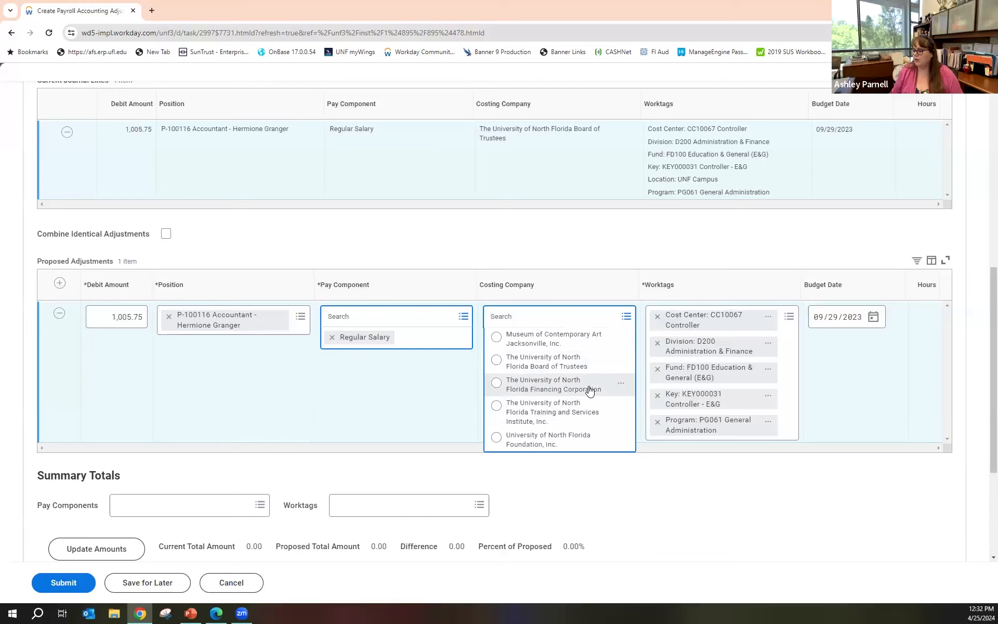
pyautogui.click(557, 435)
pyautogui.click(549, 409)
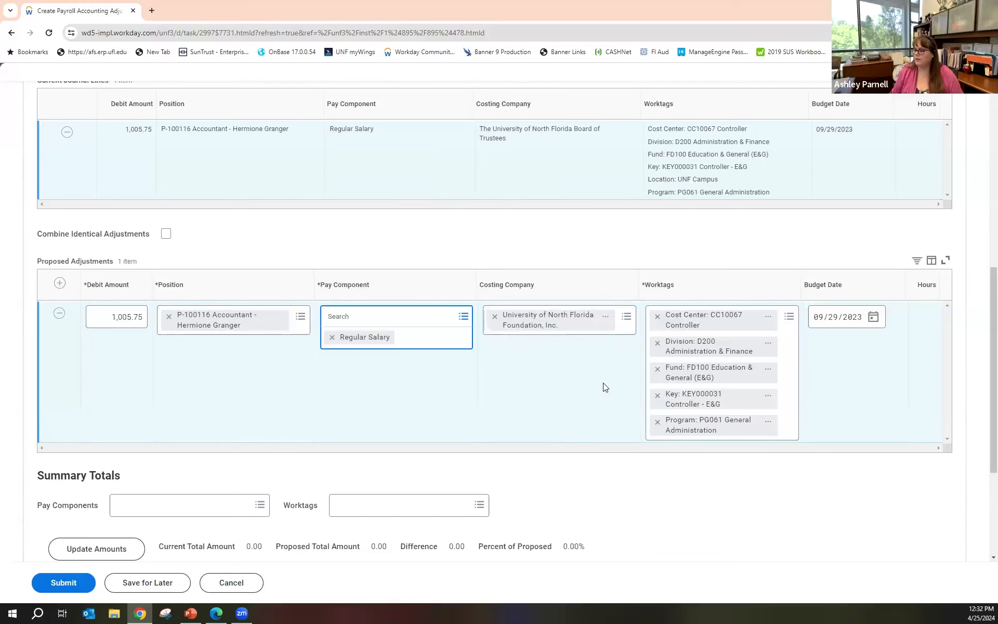
# Remove the default cost center, division, fund, key and program worktags from the proposed adjustment line
pyautogui.click(657, 317)
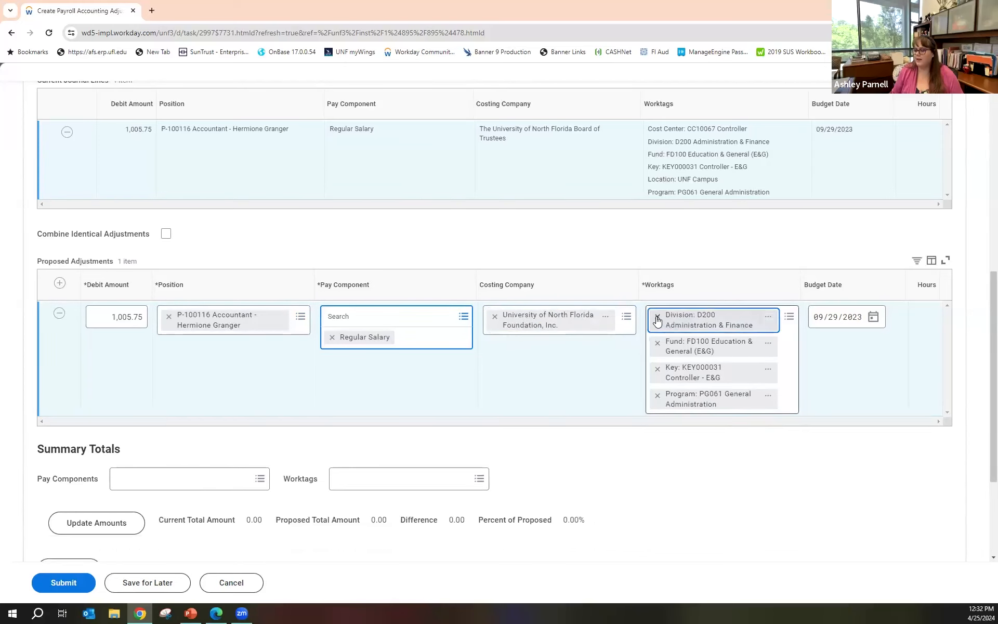
pyautogui.click(657, 317)
pyautogui.click(657, 317)
pyautogui.click(657, 317)
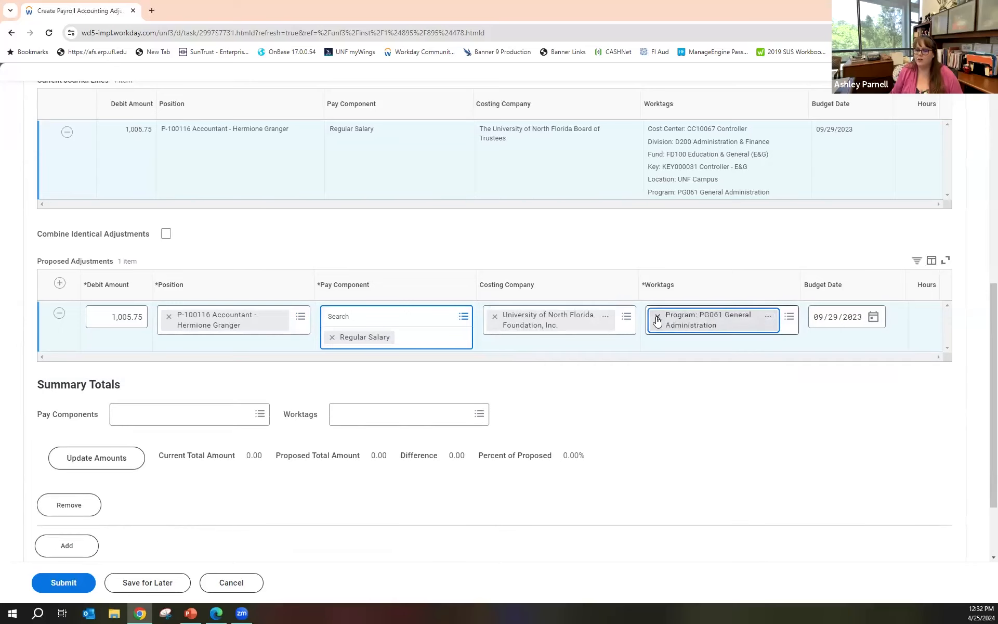
pyautogui.click(658, 317)
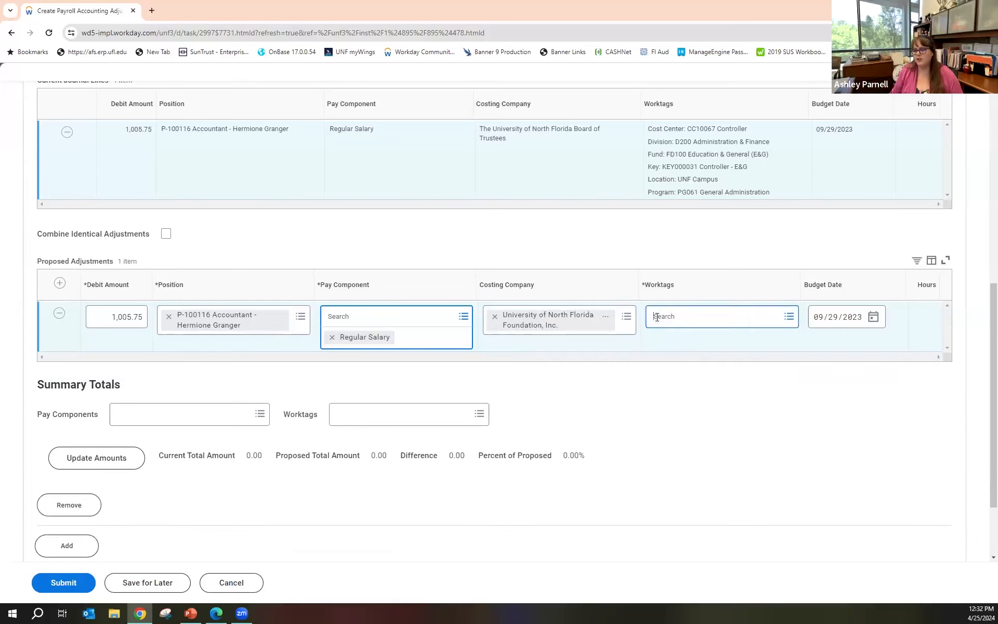
# Search the worktags for "fdn" and assign KEY002459 FDN - Baptist FDN IBH Community Mental Health Fellowship Initiative - Gift to the proposed line
pyautogui.click(788, 319)
pyautogui.write('fdn')
pyautogui.press('Return')
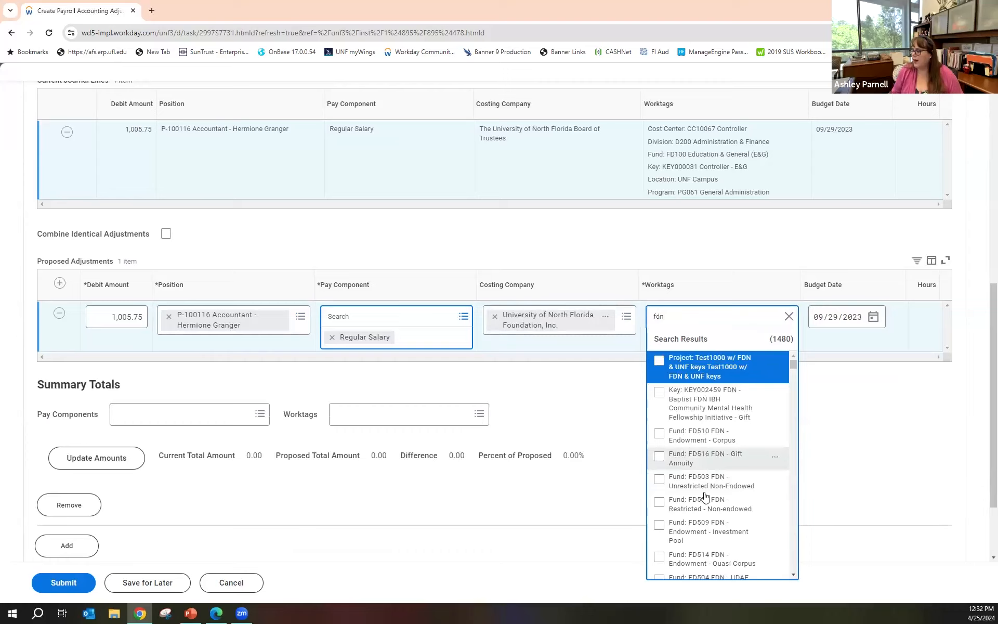
pyautogui.click(711, 414)
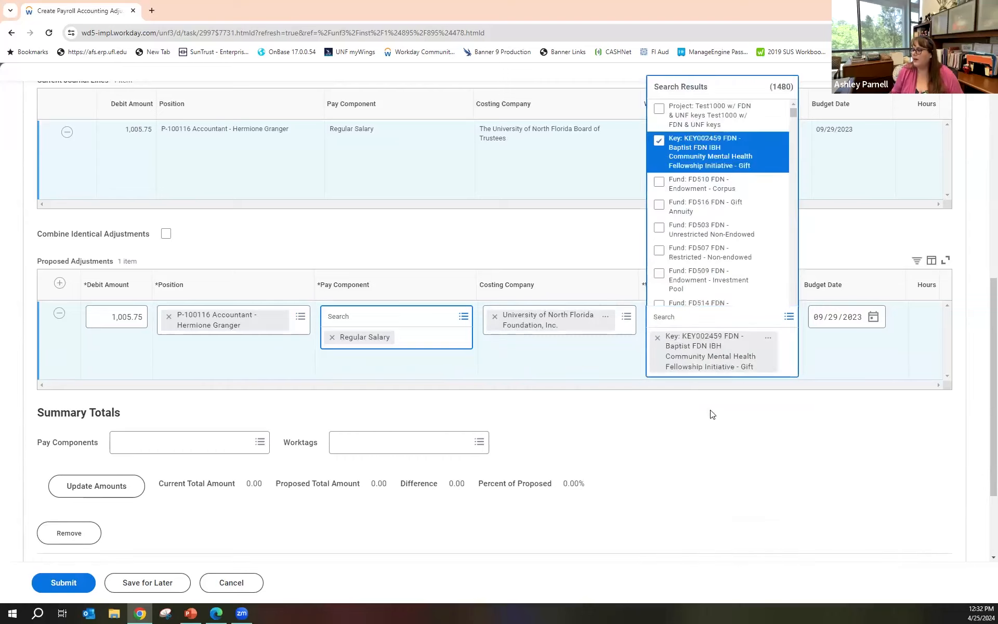
pyautogui.click(564, 243)
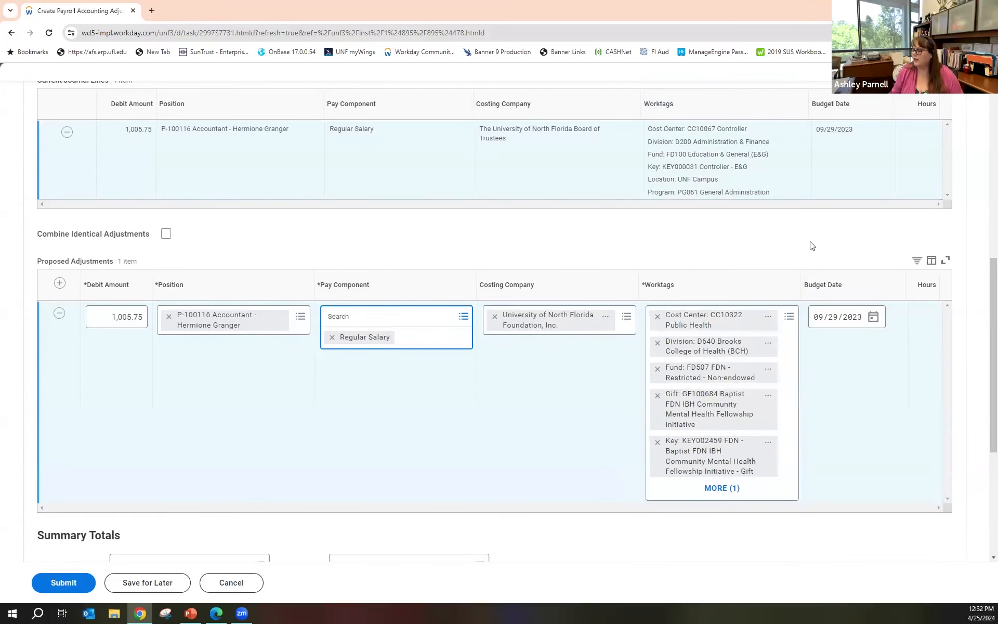
# Review the proposed line against the current journal line and update the amounts in the summary totals
pyautogui.scroll(-2, 808, 245)
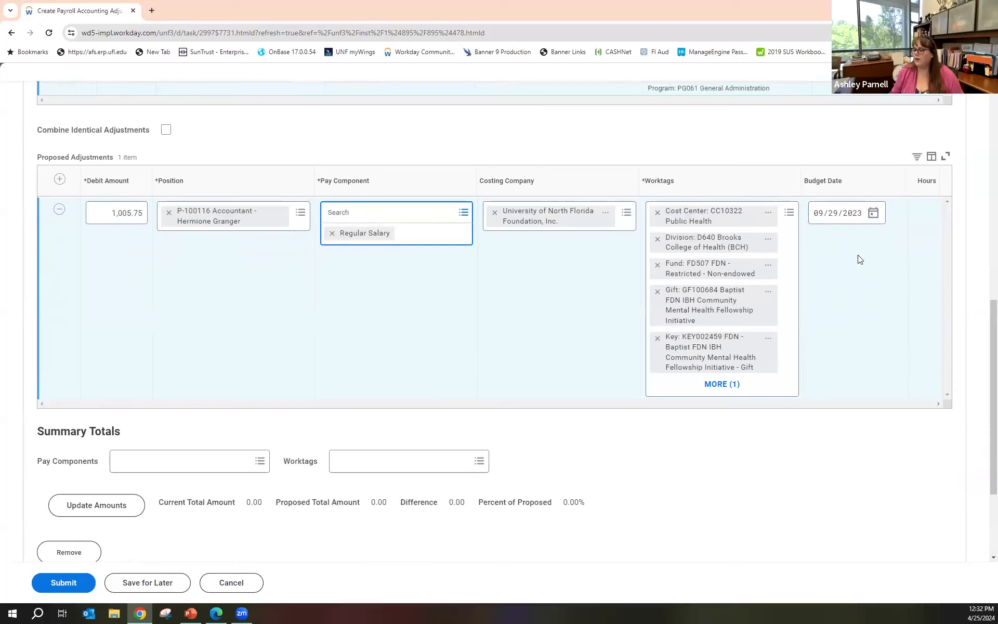
pyautogui.scroll(-3, 865, 294)
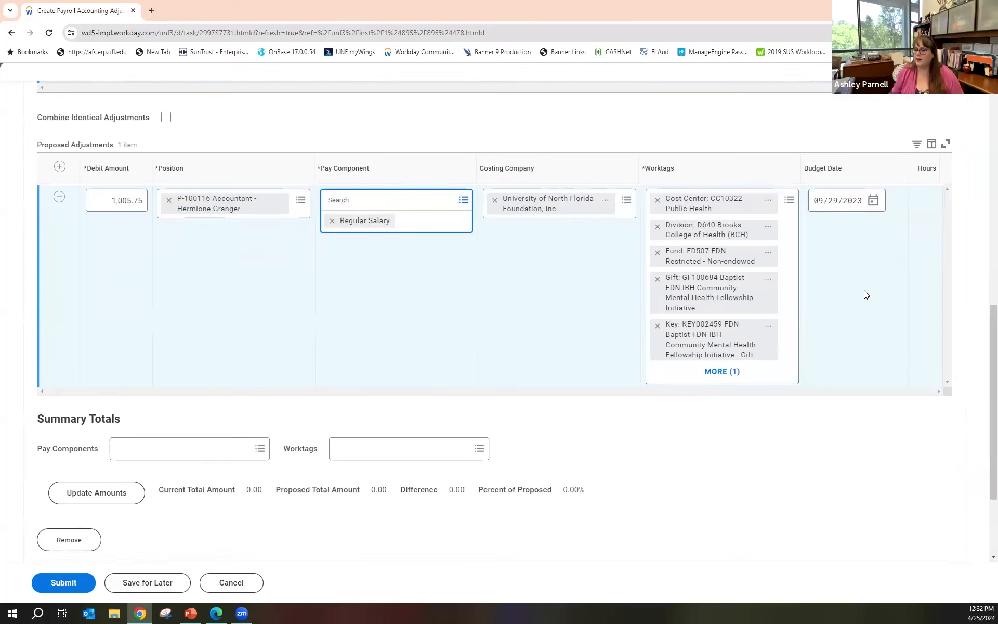
pyautogui.scroll(2, 864, 295)
pyautogui.scroll(4, 864, 294)
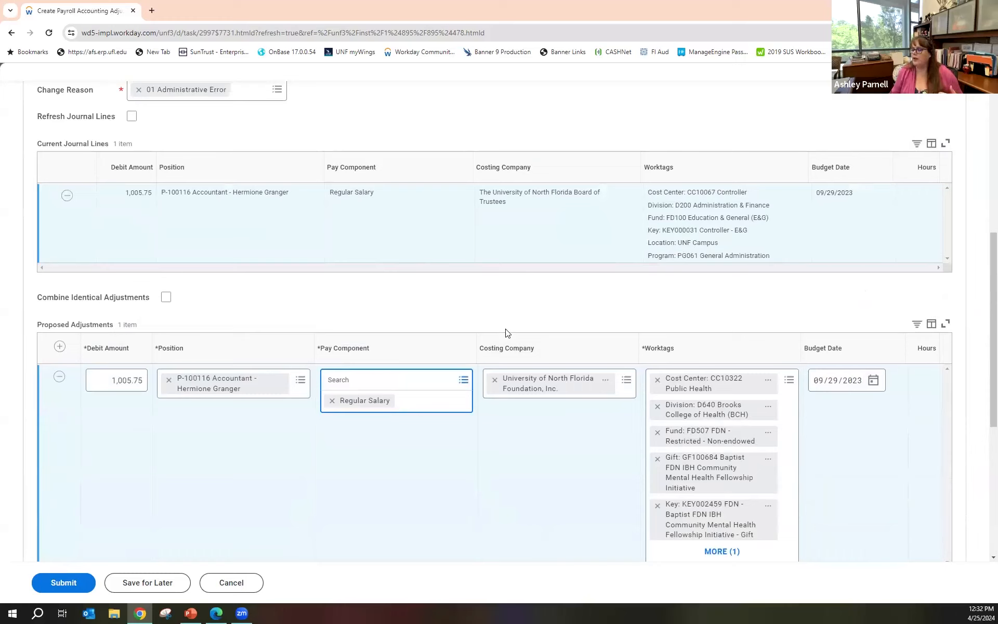
pyautogui.scroll(-3, 403, 346)
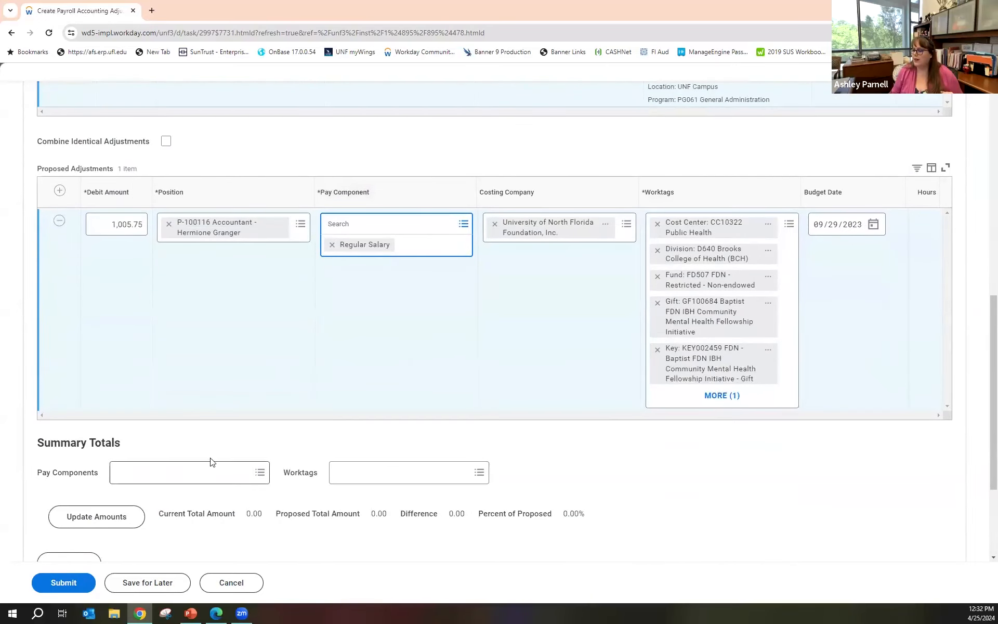
pyautogui.scroll(-2, 210, 462)
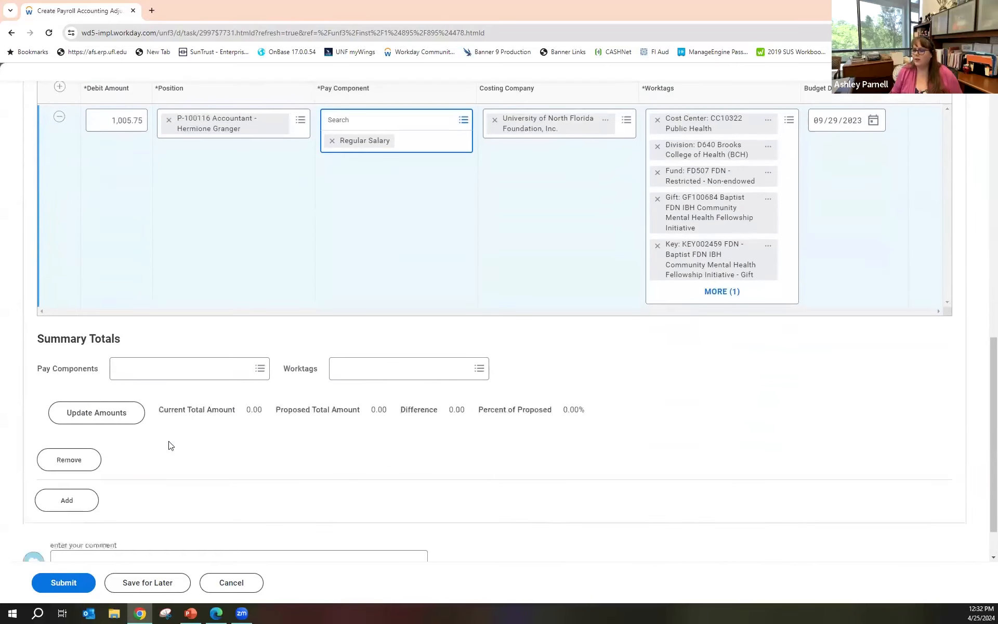
pyautogui.click(104, 424)
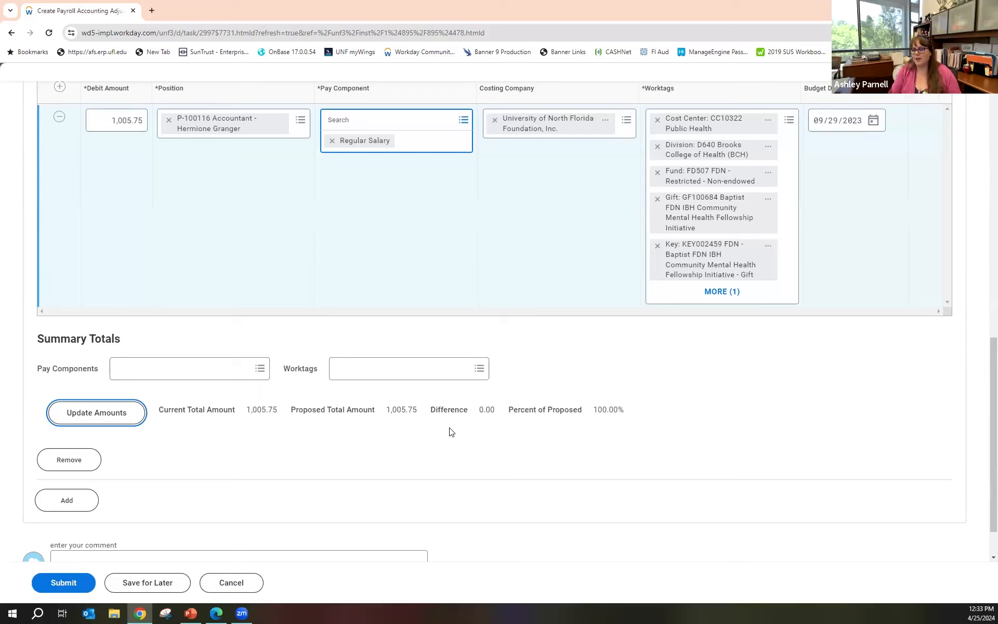
pyautogui.click(451, 51)
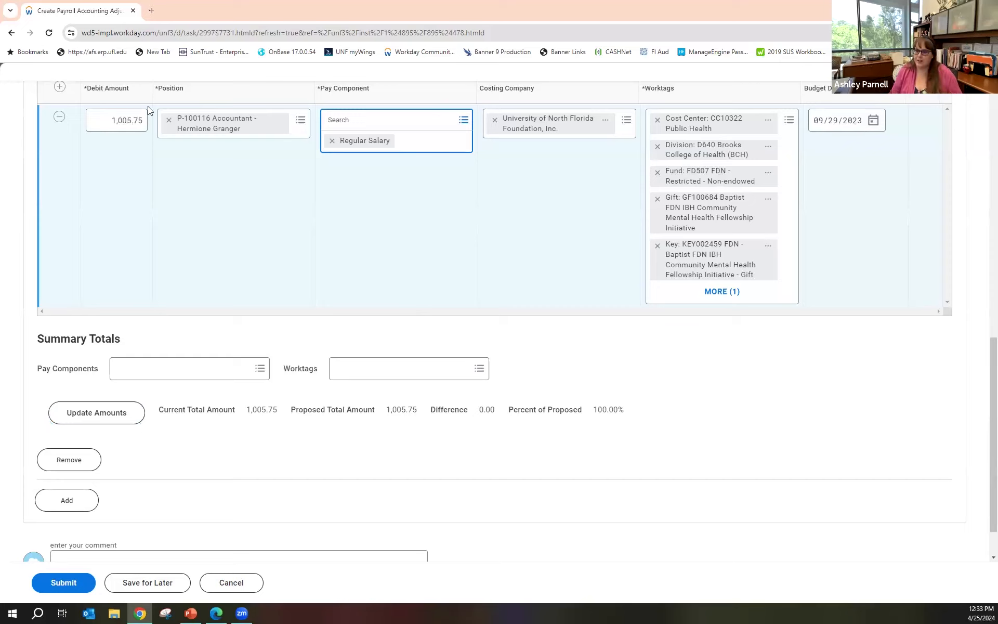